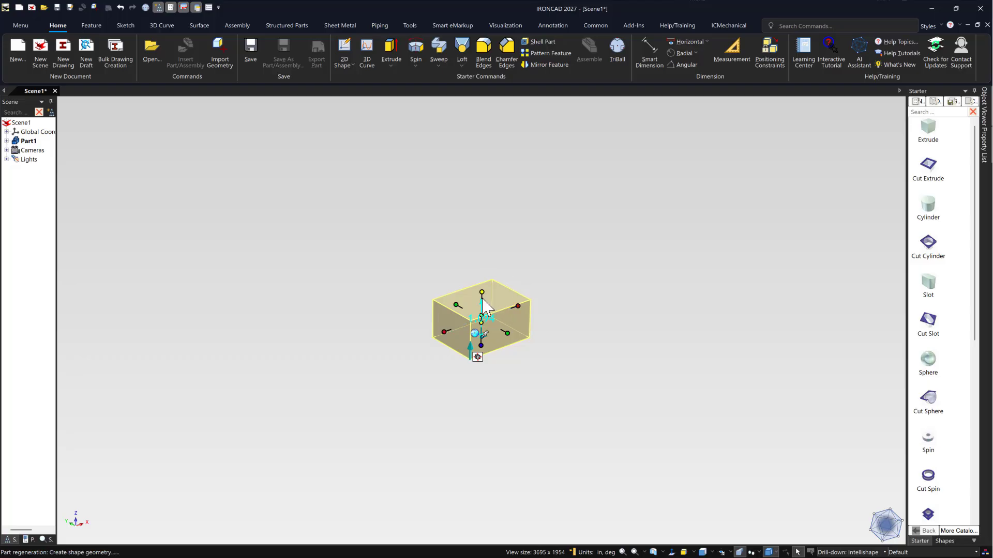
Increase the block's height by raising its top face, then clear the selection
{"action": "type", "text": "1.969"}
{"action": "key", "text": "Return"}
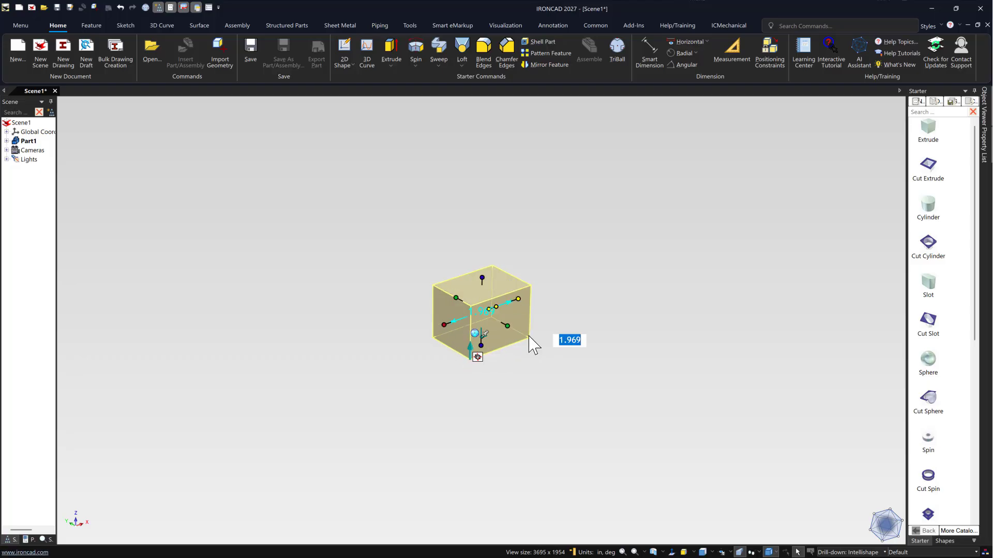
{"action": "right_click", "coordinate": [510, 329]}
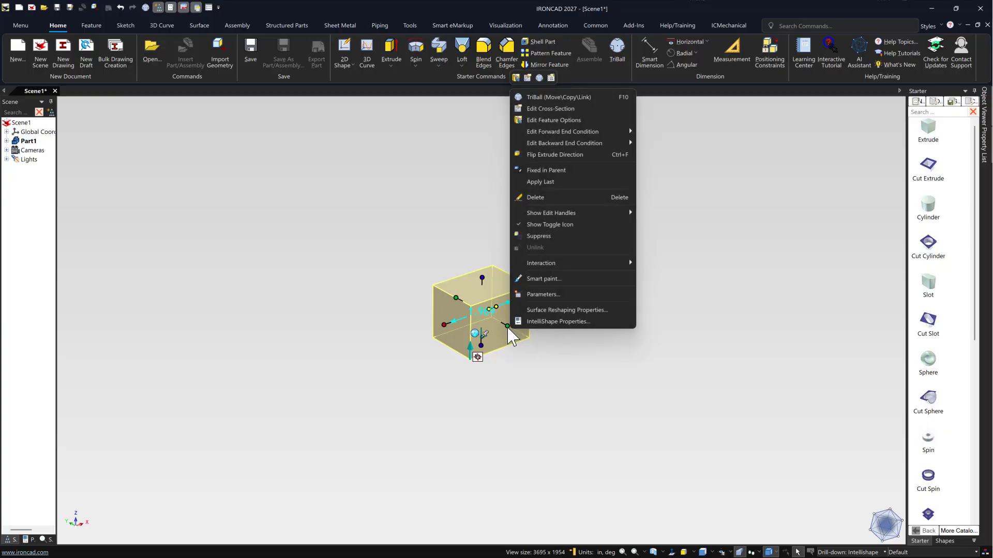
{"action": "left_click", "coordinate": [509, 329]}
{"action": "right_click", "coordinate": [508, 330]}
{"action": "left_click", "coordinate": [497, 356]}
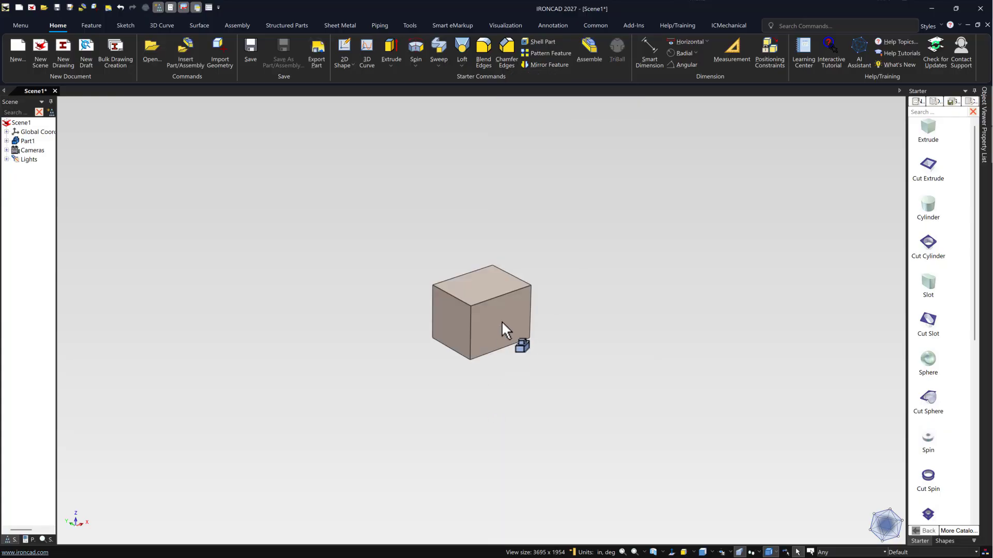
Set the block's width to 3.5 in and its length to 14 in
{"action": "left_click", "coordinate": [502, 320]}
{"action": "left_click", "coordinate": [503, 321]}
{"action": "left_click_drag", "start_coordinate": [517, 316], "coordinate": [530, 356]}
{"action": "type", "text": "3.5"}
{"action": "key", "text": "Tab"}
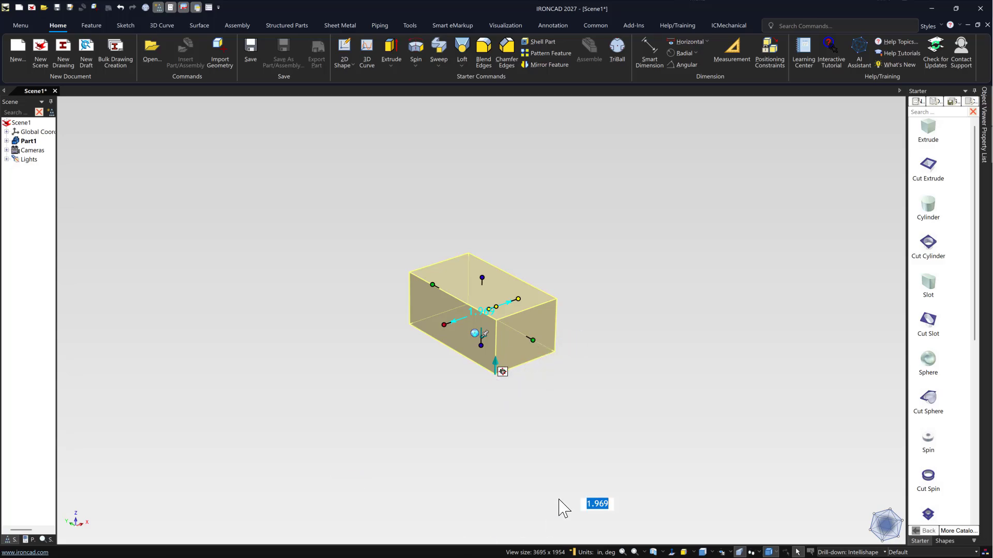
{"action": "left_click_drag", "start_coordinate": [518, 299], "coordinate": [619, 255]}
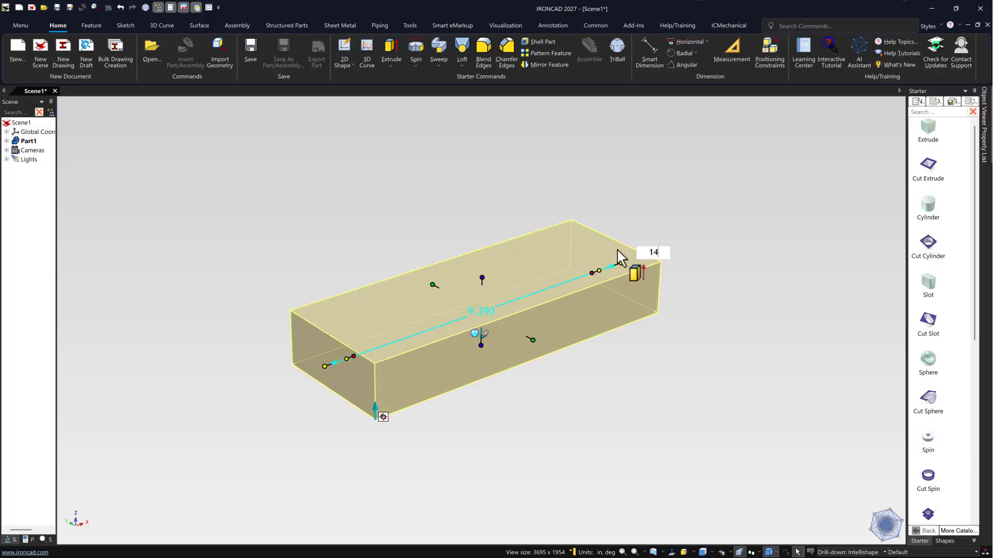
{"action": "key", "text": "Tab"}
{"action": "left_click", "coordinate": [421, 189]}
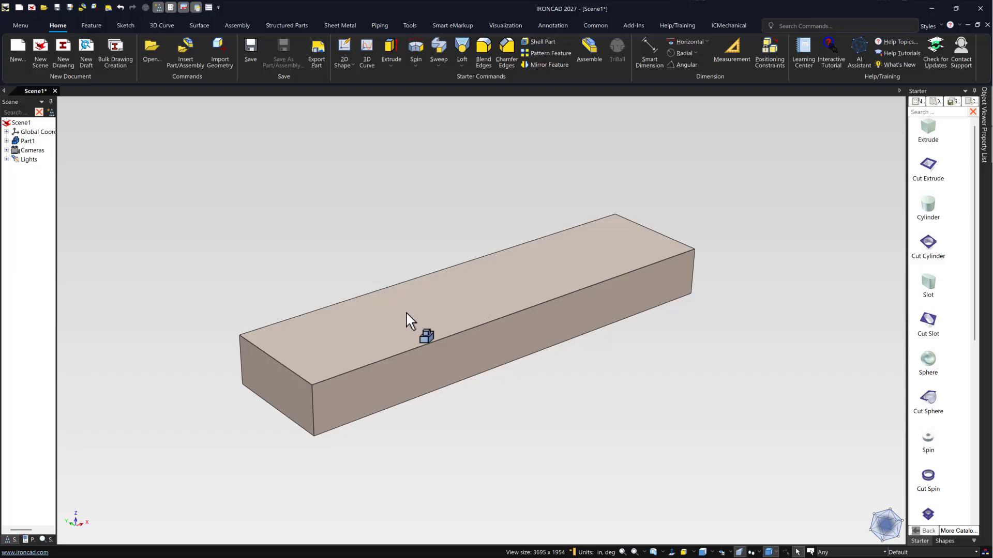
Blend the four long edges of the 14 in board with a constant radius of 0.125 in
{"action": "left_click", "coordinate": [482, 46]}
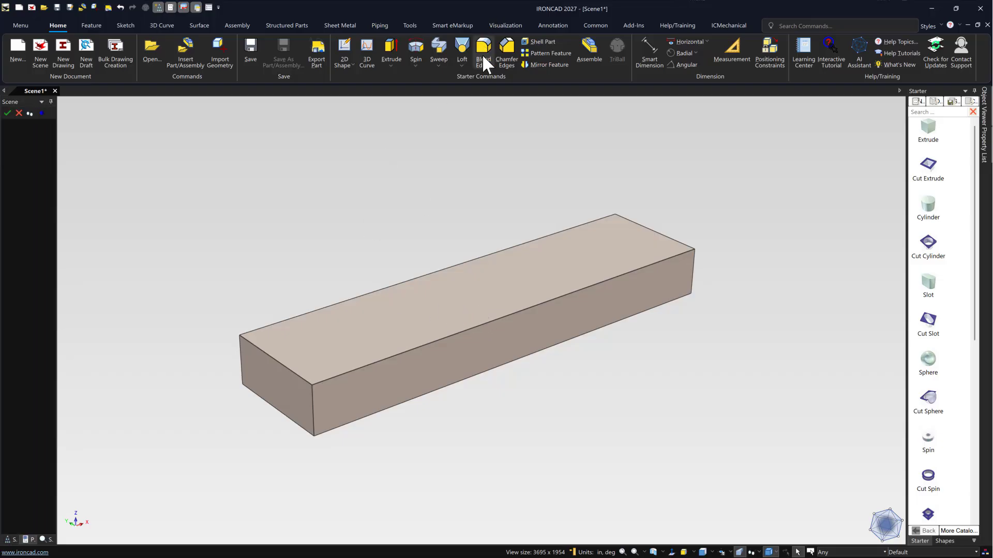
{"action": "left_click", "coordinate": [444, 270]}
{"action": "left_click_drag", "start_coordinate": [56, 204], "coordinate": [124, 205]}
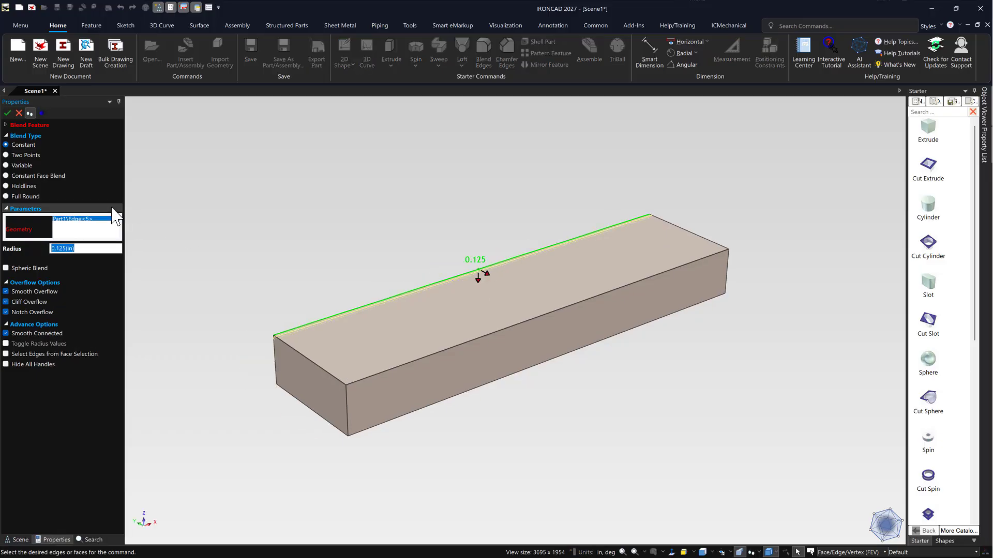
{"action": "left_click", "coordinate": [366, 380]}
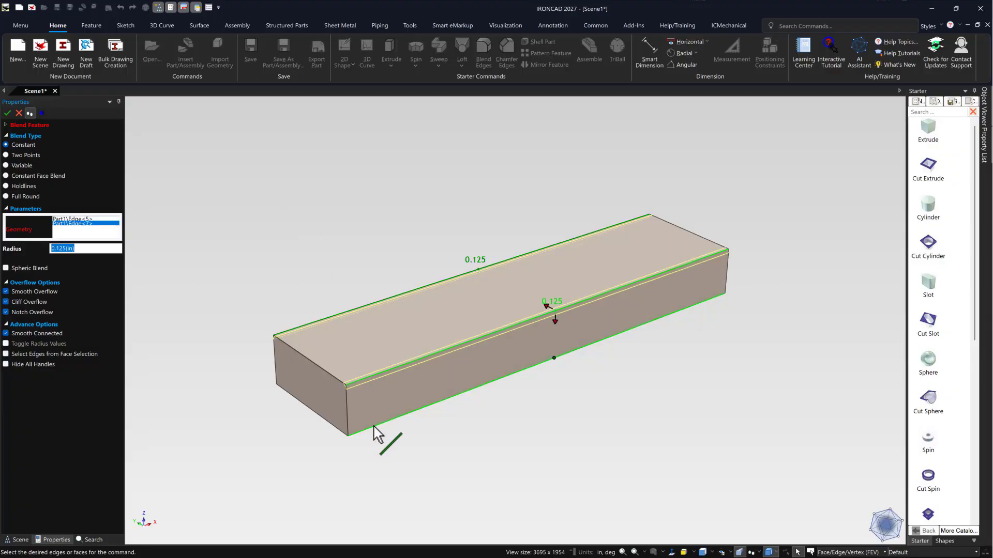
{"action": "left_click", "coordinate": [374, 426]}
{"action": "middle_click_drag", "start_coordinate": [373, 421], "coordinate": [173, 443]}
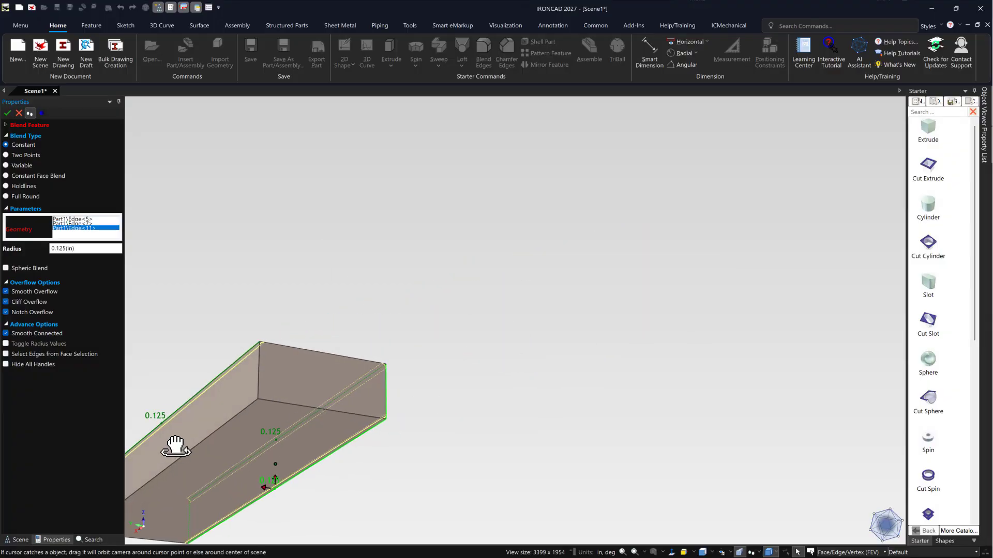
{"action": "left_click", "coordinate": [250, 412]}
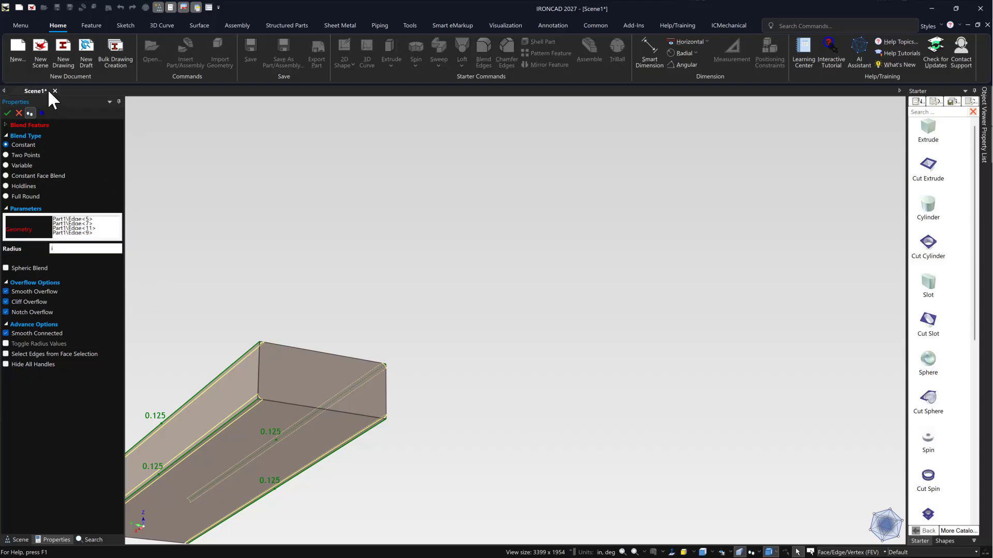
{"action": "left_click", "coordinate": [8, 113]}
{"action": "middle_click_drag", "start_coordinate": [365, 284], "coordinate": [407, 362]}
{"action": "key", "text": "F8"}
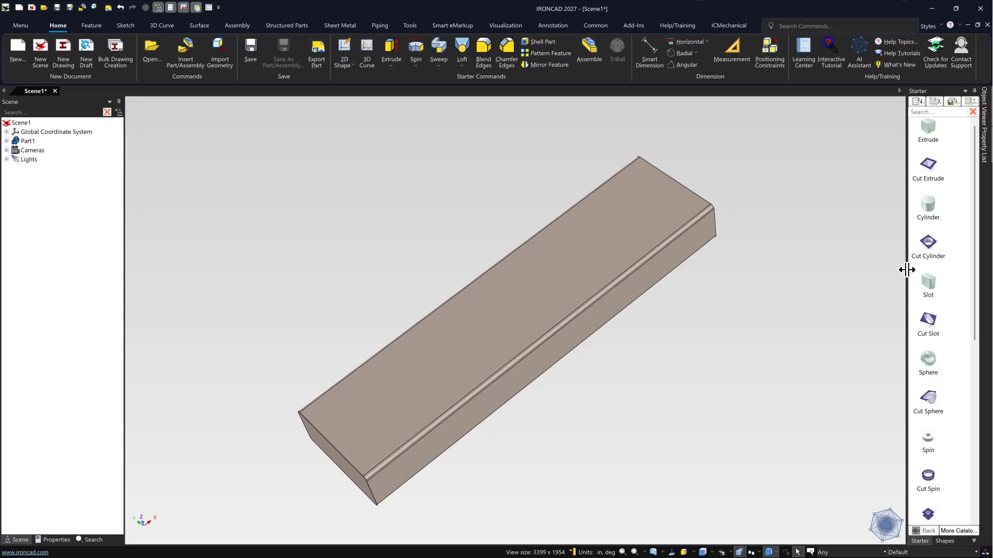
Create a new catalog and store the board in it, renamed as 1,2
{"action": "left_click_drag", "start_coordinate": [908, 269], "coordinate": [833, 269]}
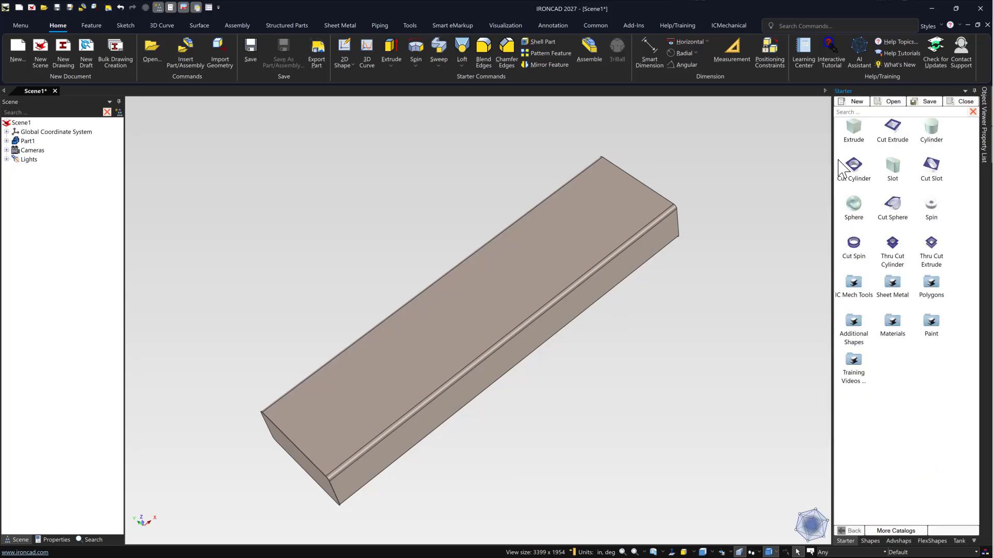
{"action": "left_click", "coordinate": [857, 102]}
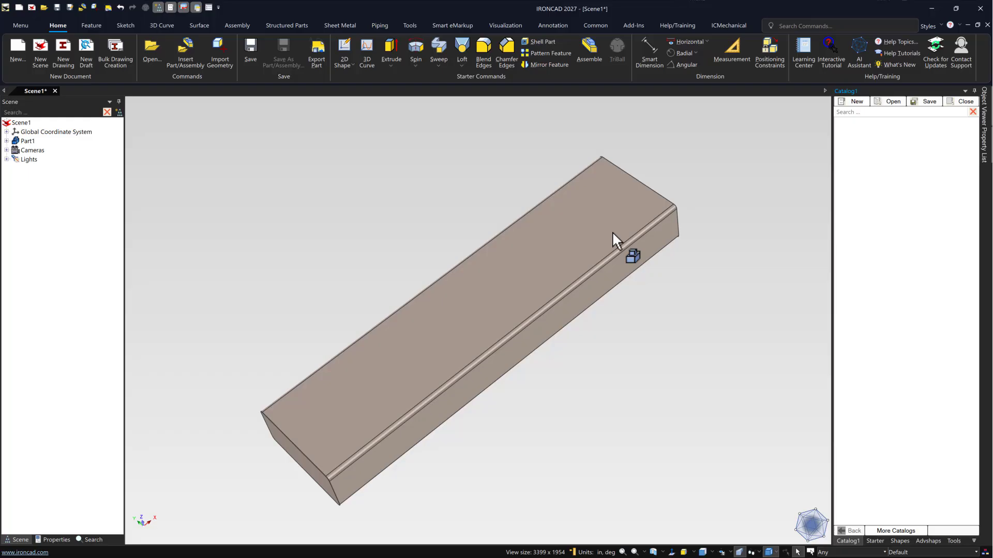
{"action": "left_click", "coordinate": [28, 142]}
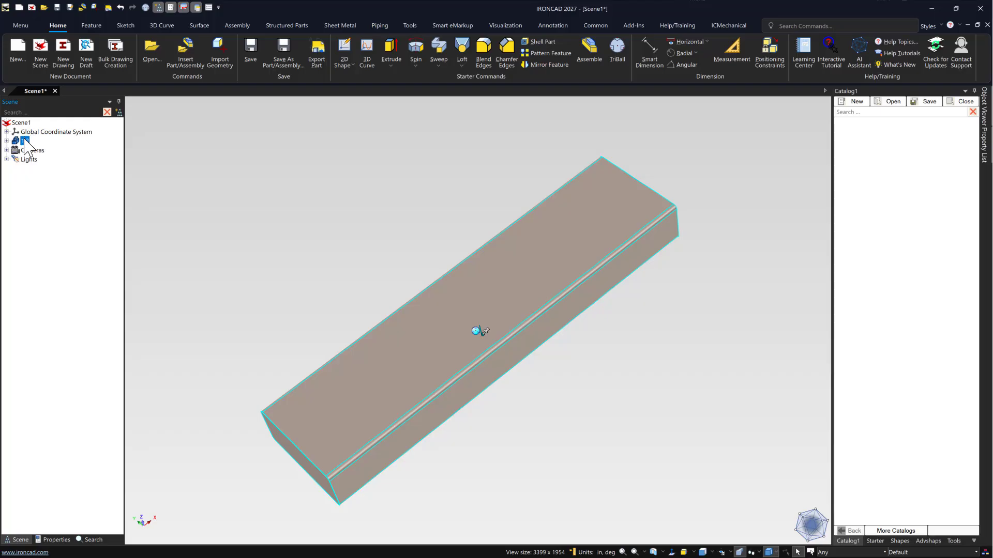
{"action": "left_click_drag", "start_coordinate": [25, 141], "coordinate": [940, 160]}
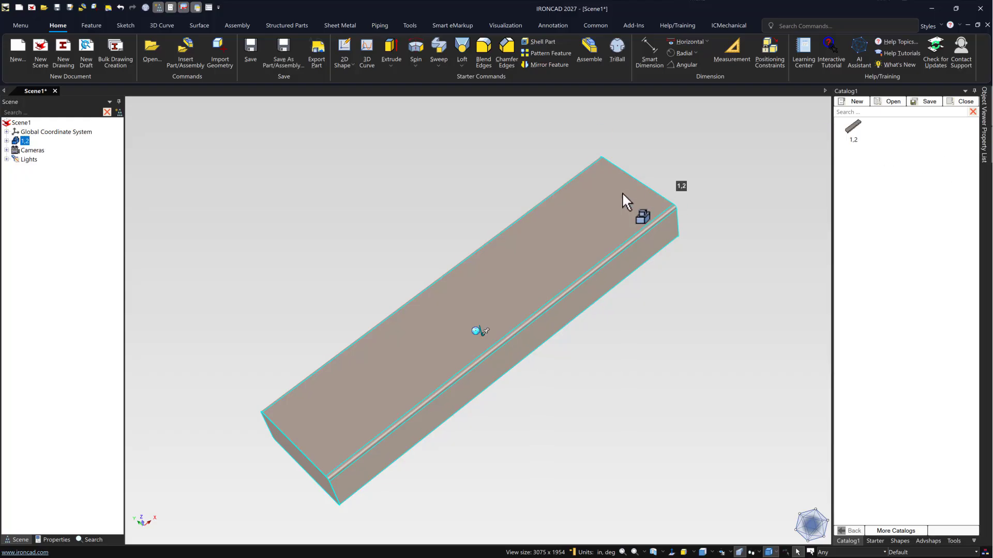
Delete the board 1,2 from the scene
{"action": "key", "text": "ctrl+7"}
{"action": "left_click", "coordinate": [690, 192]}
{"action": "left_click", "coordinate": [449, 287]}
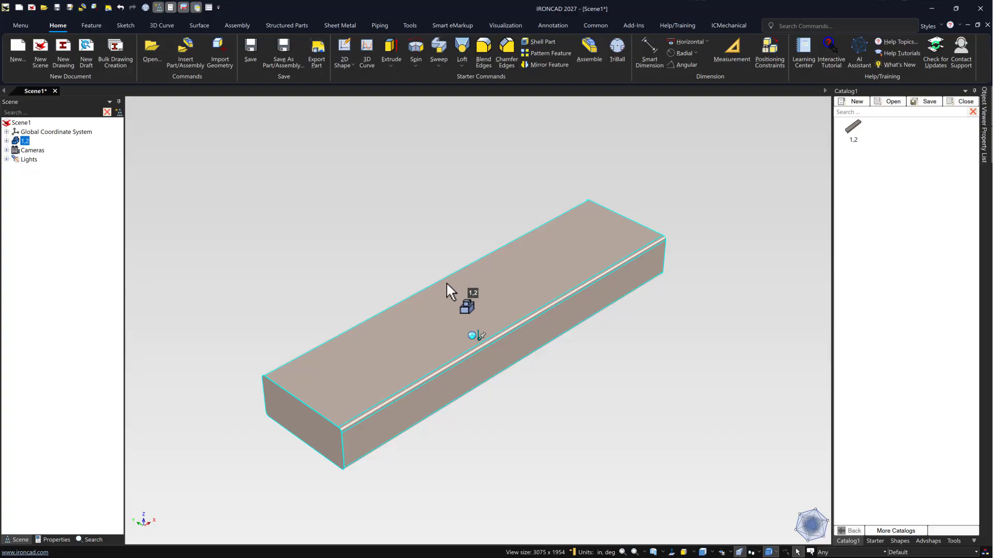
{"action": "key", "text": "Delete"}
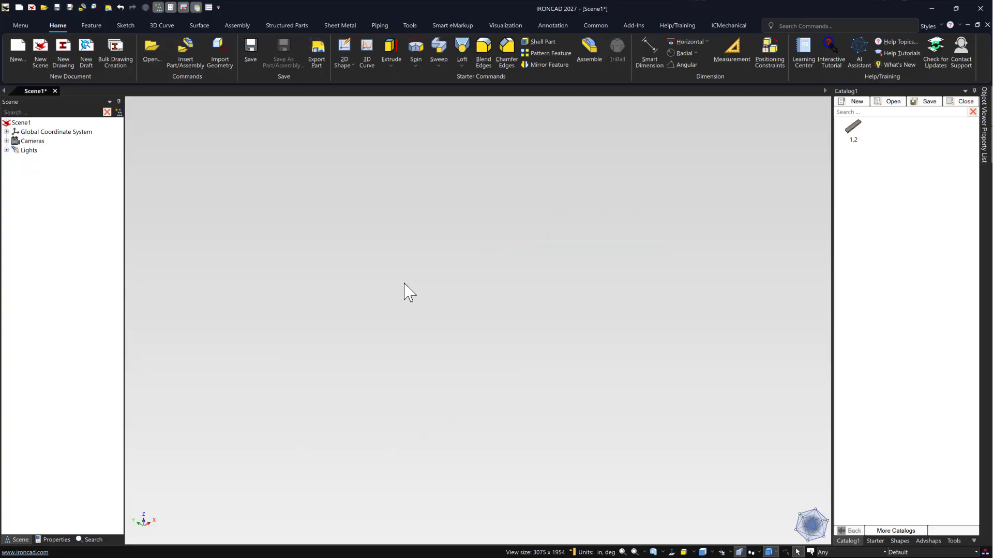
Place a new Extrude block from the Starter catalog in the empty scene and set its height to 0.75 in
{"action": "left_click", "coordinate": [875, 541]}
{"action": "left_click_drag", "start_coordinate": [852, 137], "coordinate": [481, 295]}
{"action": "left_click", "coordinate": [487, 275]}
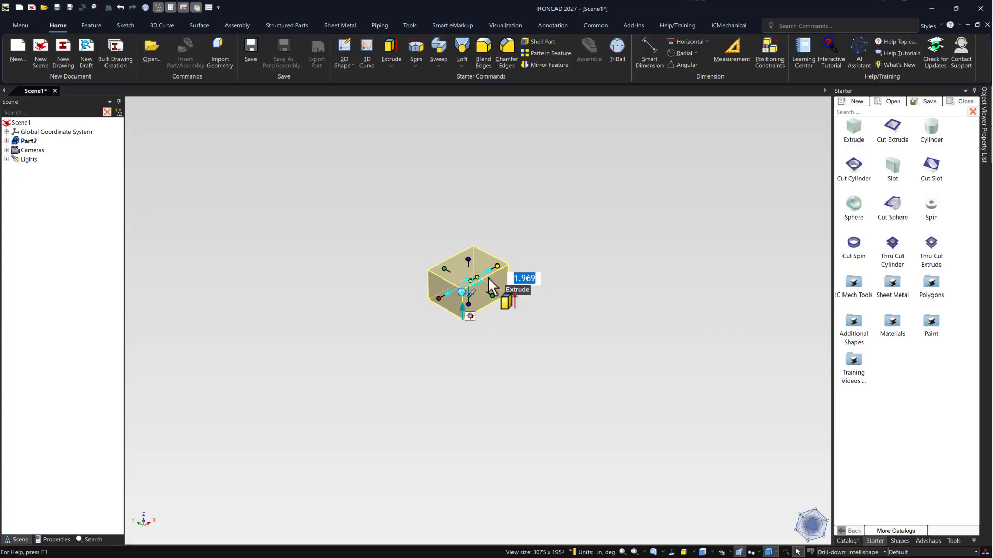
{"action": "left_click_drag", "start_coordinate": [478, 257], "coordinate": [495, 270]}
{"action": "type", "text": ".75"}
{"action": "key", "text": "Tab"}
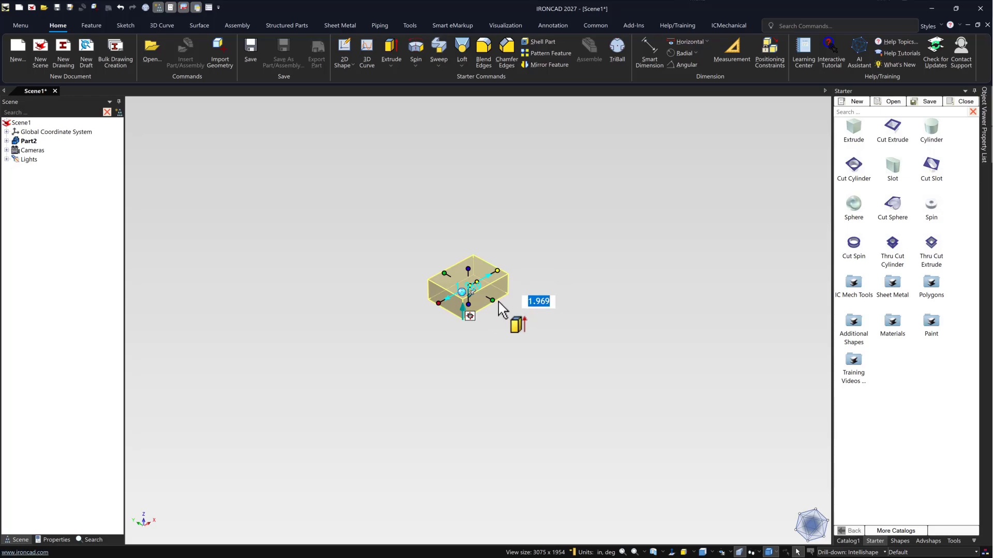
Set the new block's width to 2.5 in and its length to 18 in
{"action": "left_click_drag", "start_coordinate": [492, 300], "coordinate": [499, 304]}
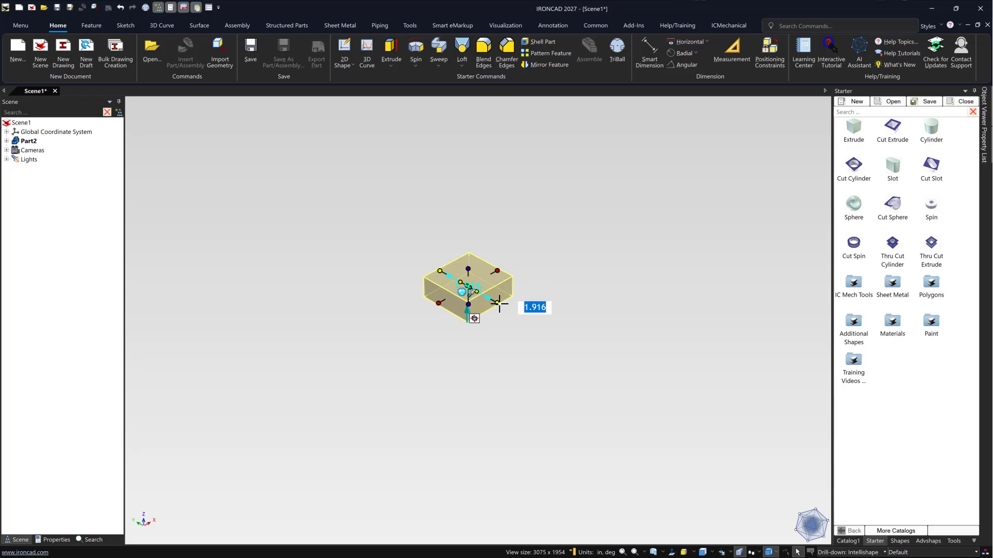
{"action": "type", "text": "2."}
{"action": "key", "text": "Tab"}
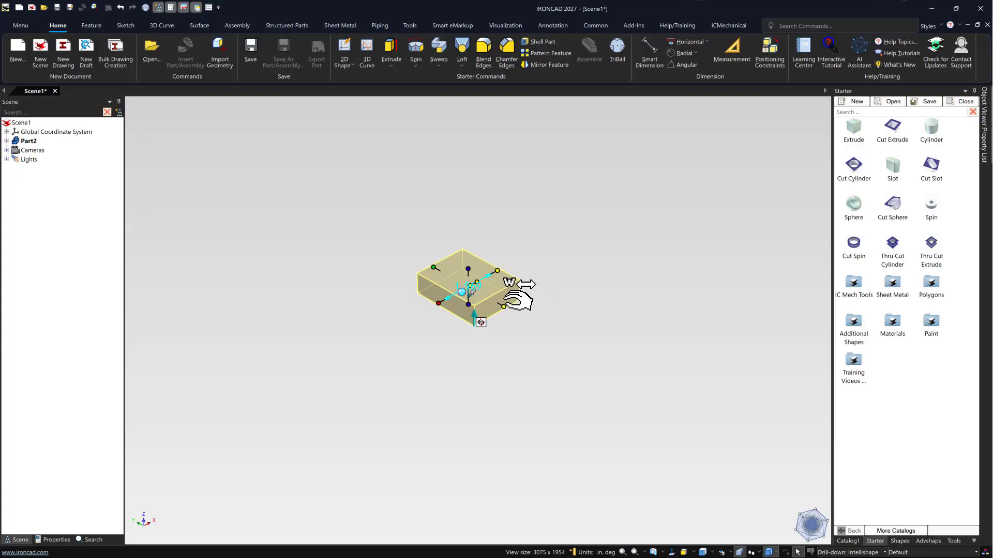
{"action": "left_click", "coordinate": [499, 282]}
{"action": "left_click_drag", "start_coordinate": [496, 281], "coordinate": [608, 199]}
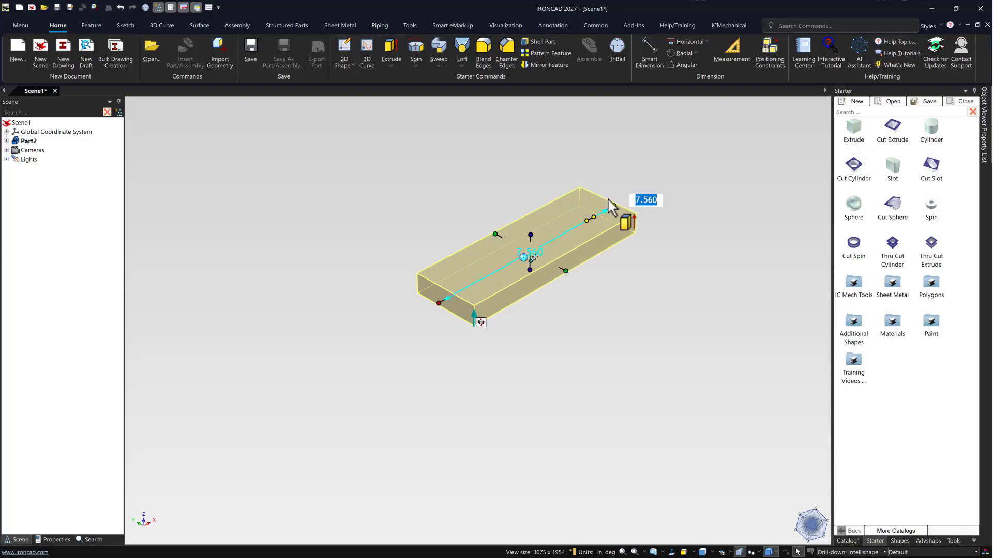
{"action": "type", "text": "18"}
{"action": "key", "text": "Tab"}
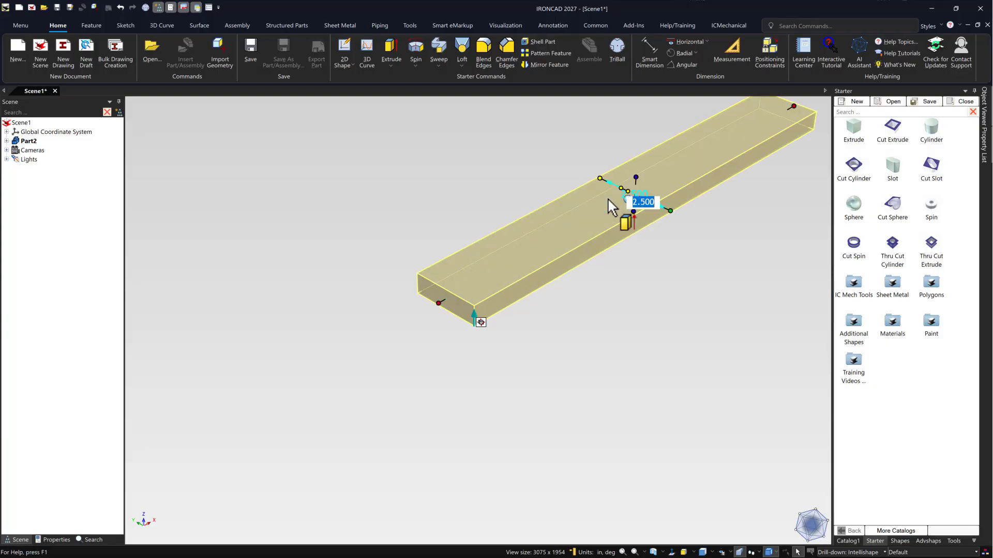
{"action": "left_click", "coordinate": [667, 357]}
{"action": "key", "text": "F8"}
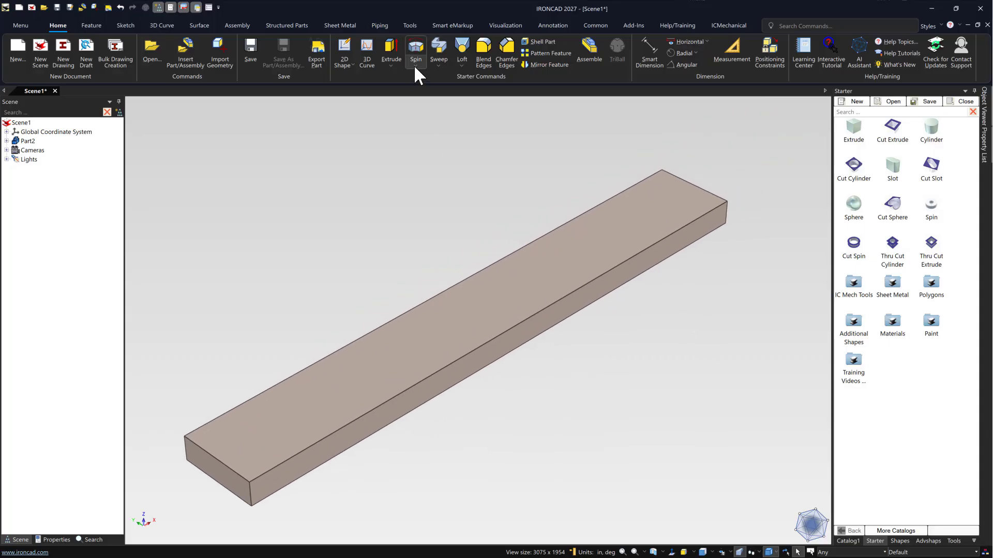
Blend the four long edges of the 18 in board with a constant radius of 0.125 in
{"action": "left_click", "coordinate": [483, 45]}
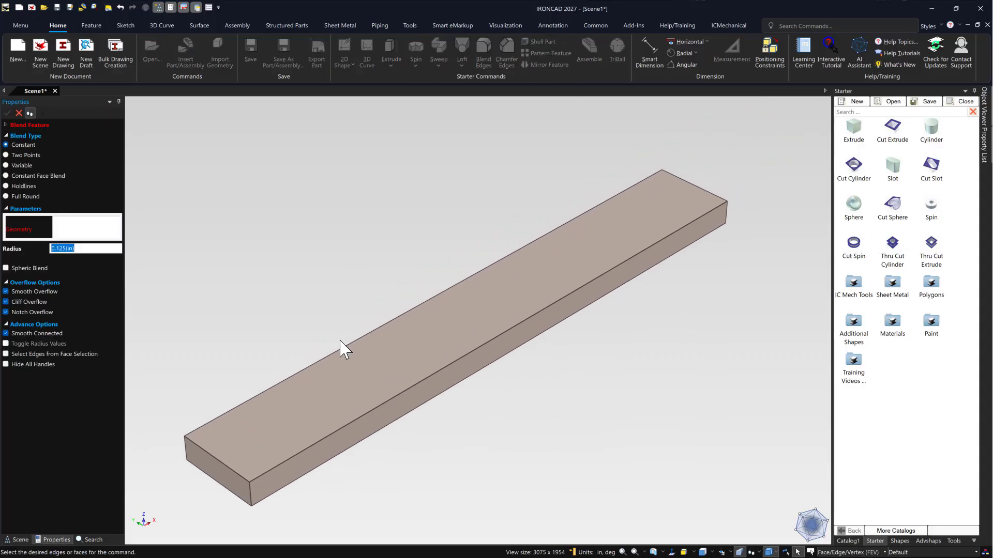
{"action": "left_click", "coordinate": [356, 337]}
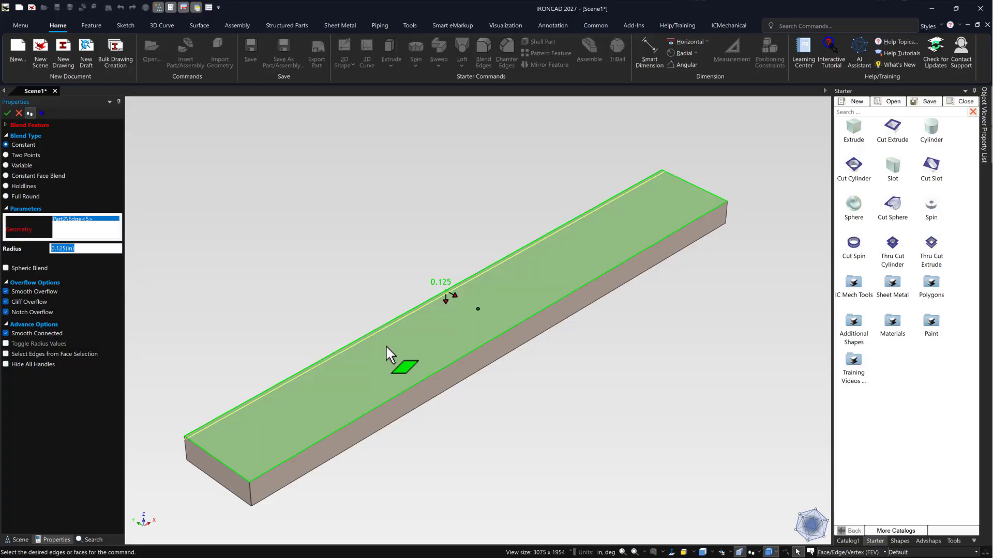
{"action": "left_click", "coordinate": [378, 432]}
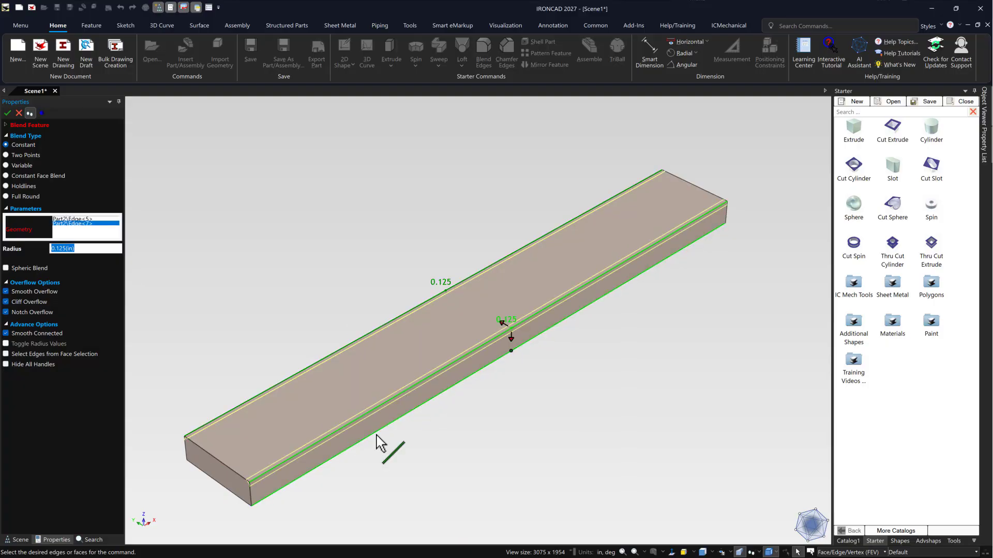
{"action": "left_click", "coordinate": [377, 433]}
{"action": "middle_click_drag", "start_coordinate": [378, 433], "coordinate": [522, 405]}
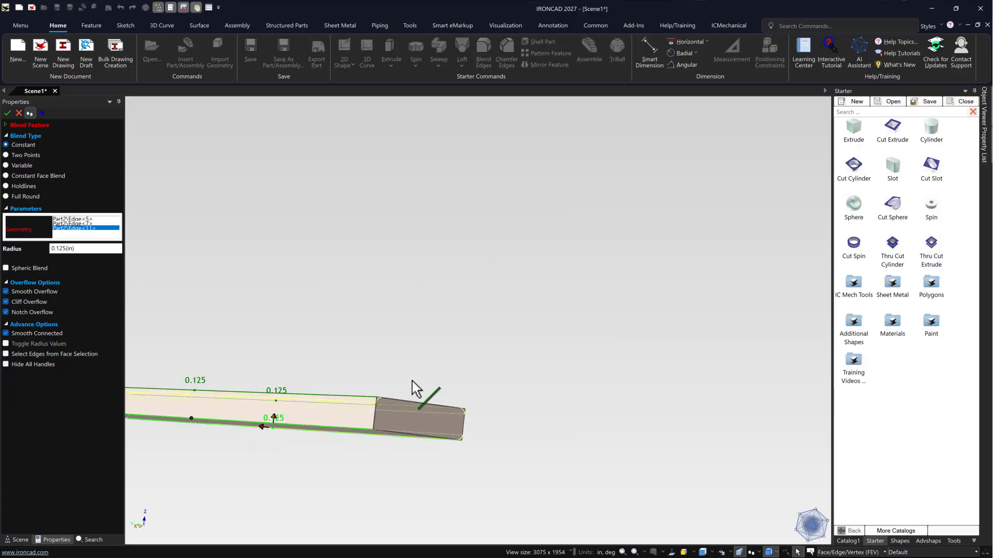
{"action": "middle_click_drag", "start_coordinate": [412, 387], "coordinate": [333, 425]}
{"action": "left_click", "coordinate": [331, 422]}
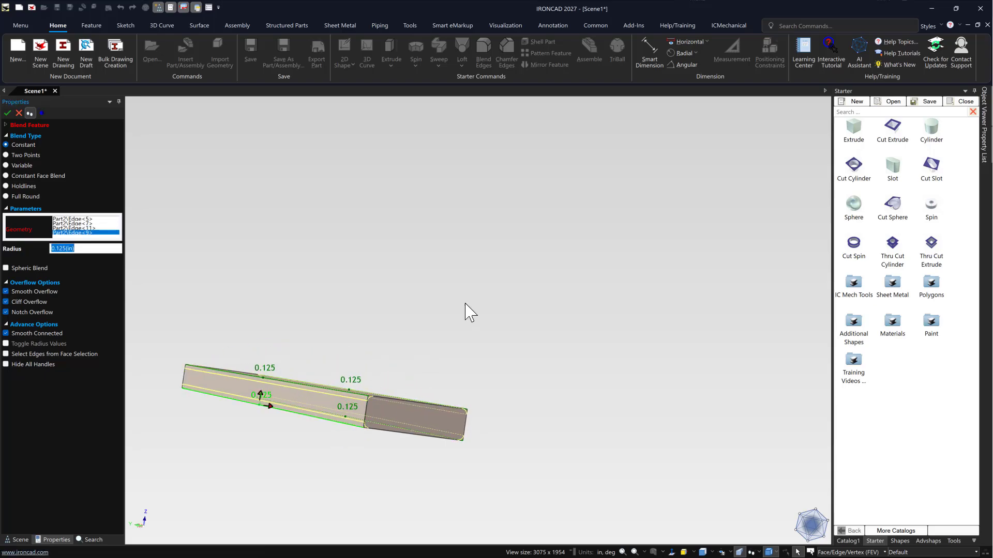
{"action": "middle_click_drag", "start_coordinate": [466, 310], "coordinate": [399, 324]}
{"action": "left_click", "coordinate": [7, 113]}
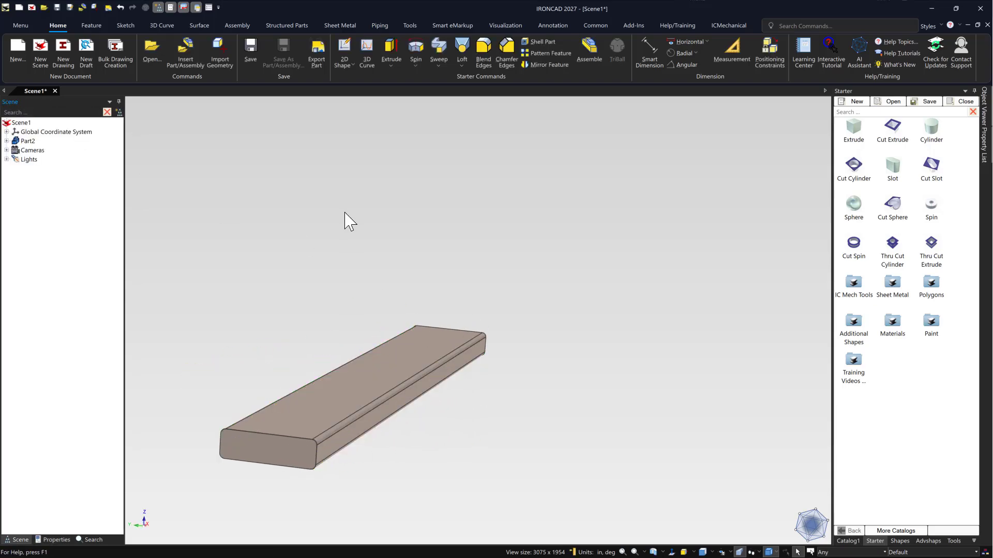
{"action": "key", "text": "F8"}
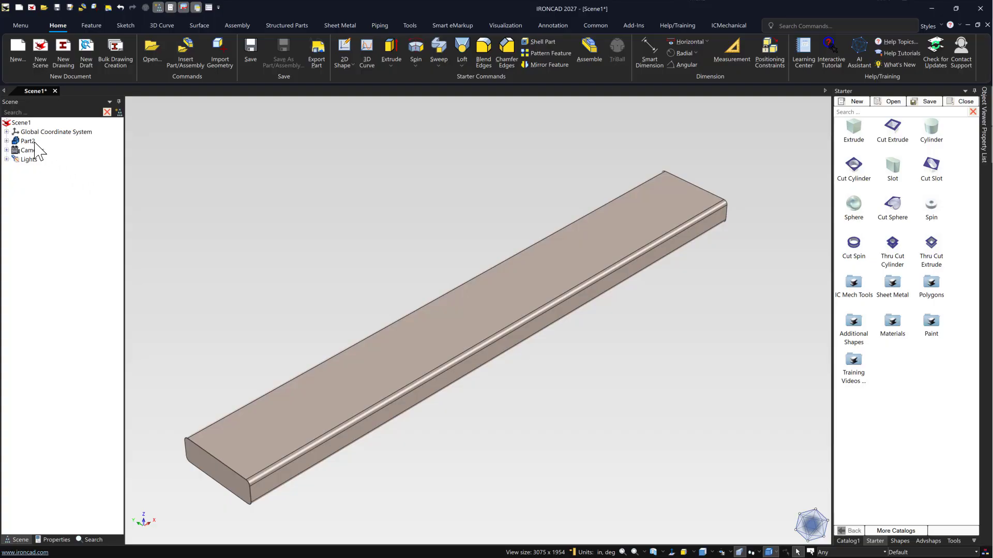
Rename the 18 in board part as 3 and add it to the Catalog1 catalog
{"action": "left_click", "coordinate": [29, 142]}
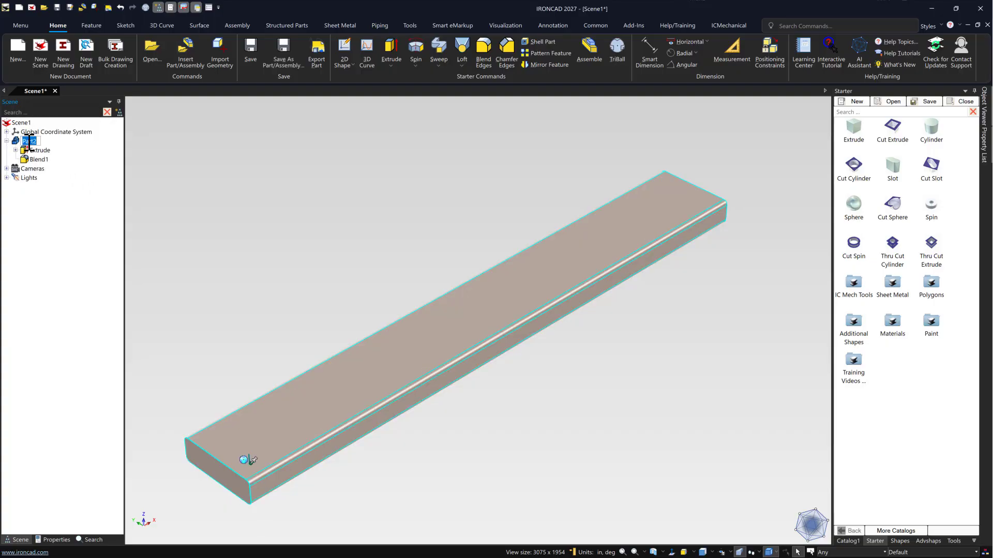
{"action": "left_click", "coordinate": [236, 280]}
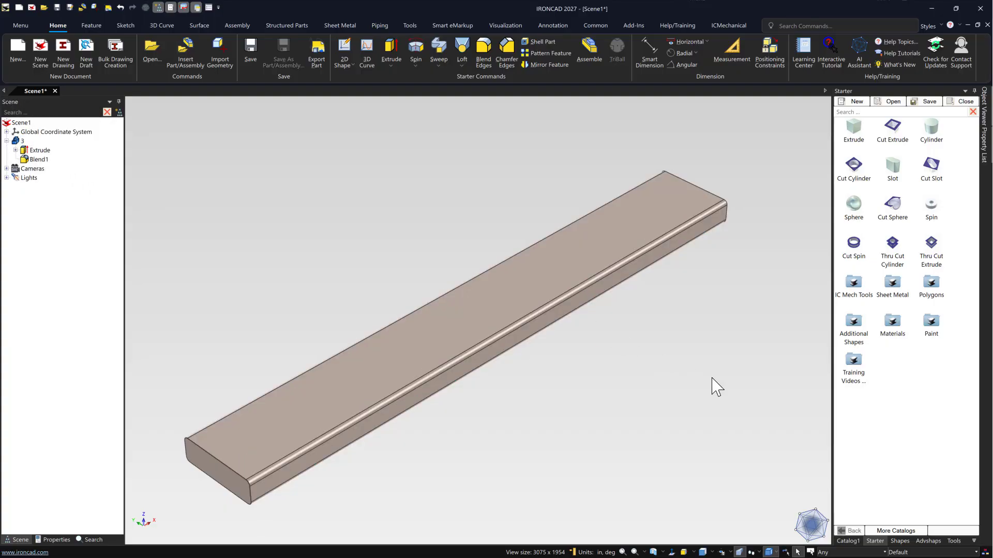
{"action": "left_click", "coordinate": [857, 541]}
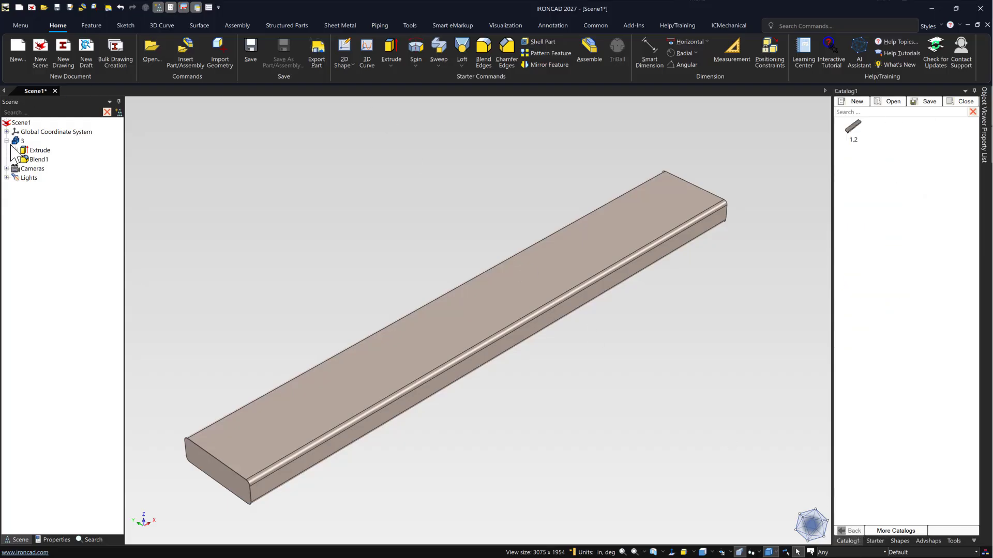
{"action": "left_click_drag", "start_coordinate": [22, 141], "coordinate": [894, 158]}
{"action": "left_click", "coordinate": [786, 150]}
Save the custom catalog to the Desktop under the name Garden Bench
{"action": "left_click", "coordinate": [915, 103]}
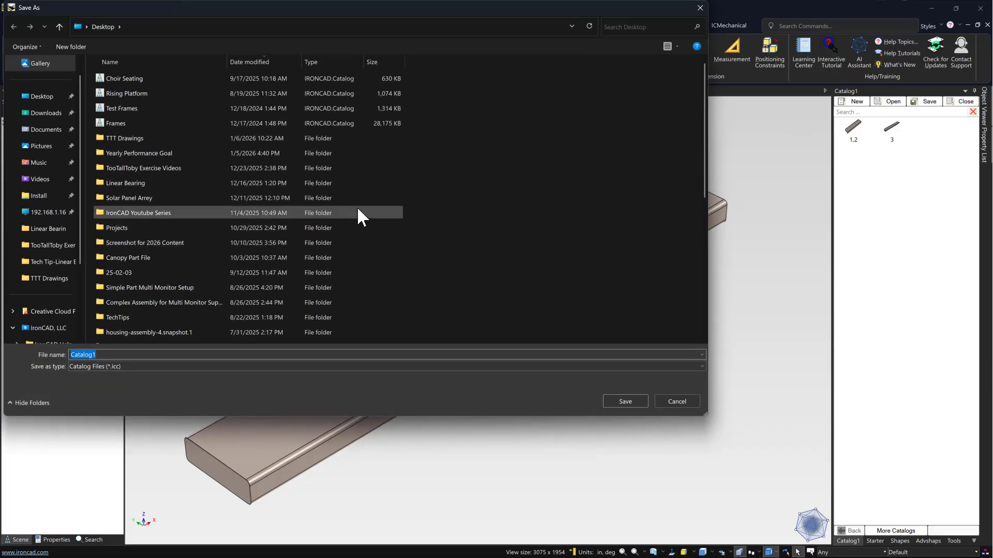
{"action": "type", "text": "Garden Bench"}
{"action": "key", "text": "Return"}
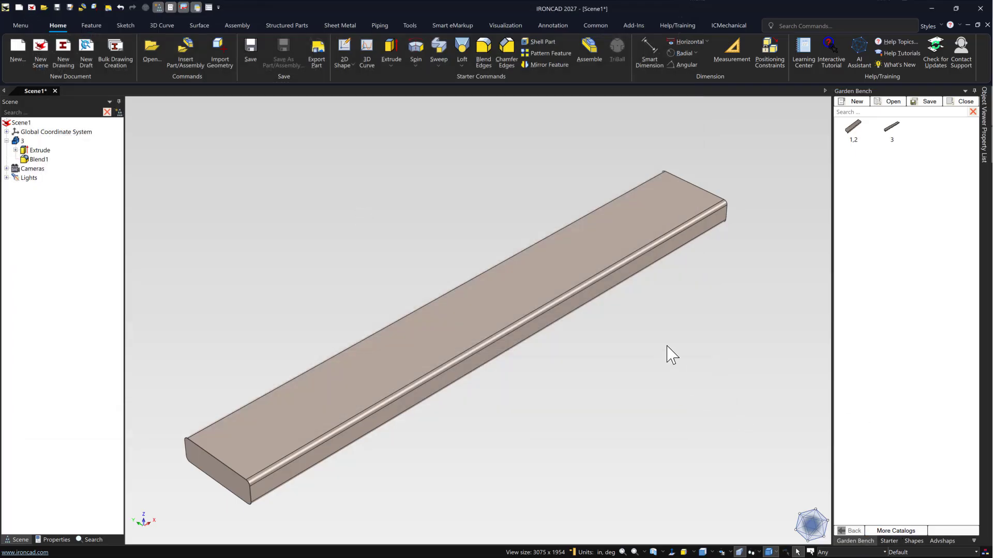
Delete board 3 from the scene
{"action": "left_click", "coordinate": [17, 140]}
{"action": "left_click", "coordinate": [377, 265]}
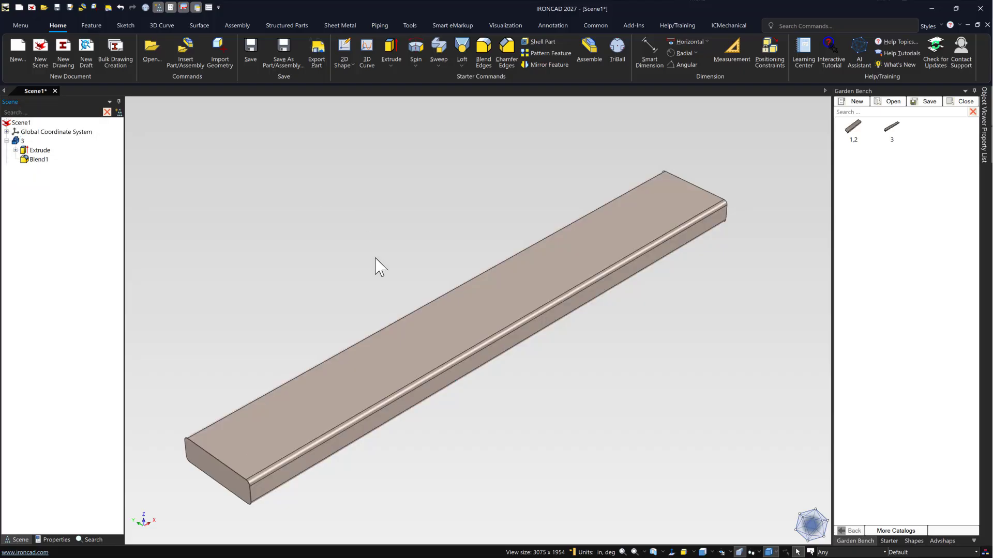
{"action": "left_click", "coordinate": [441, 368]}
{"action": "key", "text": "Delete"}
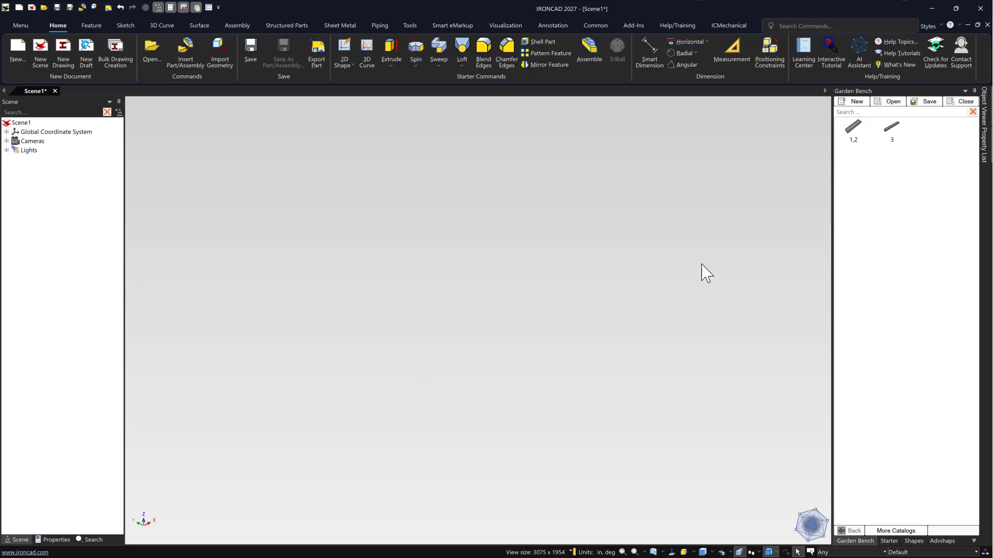
Place board 1,2 from the Garden Bench catalog in the empty scene and check its length from the front
{"action": "left_click_drag", "start_coordinate": [857, 128], "coordinate": [576, 321]}
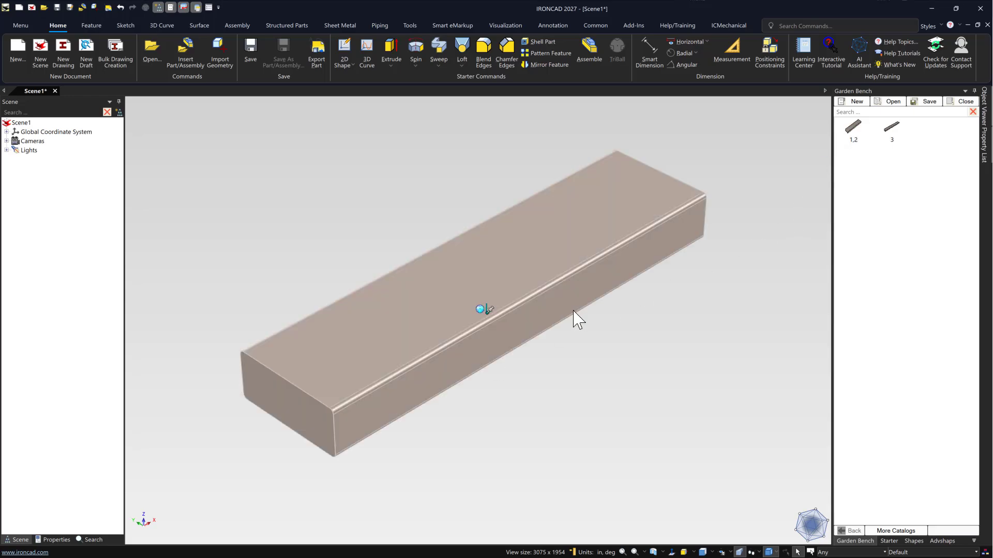
{"action": "left_click", "coordinate": [533, 371]}
{"action": "key", "text": "ctrl+1"}
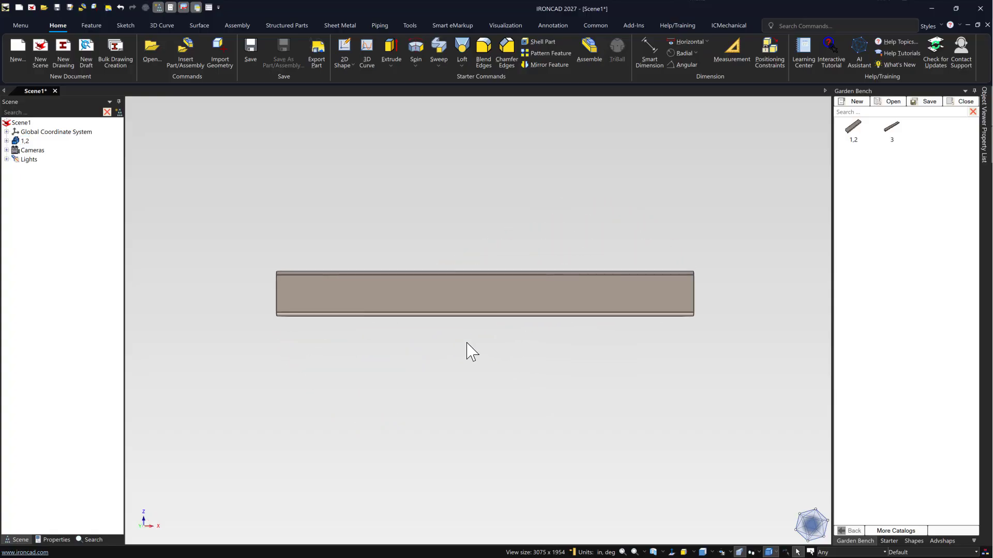
{"action": "left_click", "coordinate": [483, 301]}
{"action": "left_click", "coordinate": [471, 296]}
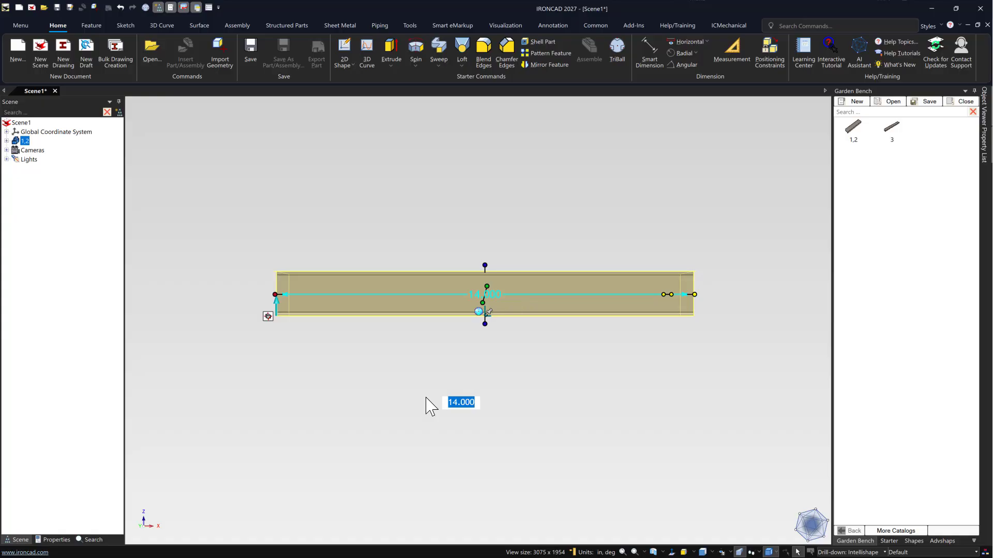
{"action": "left_click", "coordinate": [460, 382]}
{"action": "mouse_move", "coordinate": [456, 343]}
{"action": "middle_mouse_down"}
{"action": "mouse_move", "coordinate": [454, 393]}
{"action": "mouse_move", "coordinate": [404, 372]}
{"action": "mouse_move", "coordinate": [443, 348]}
{"action": "middle_mouse_up"}
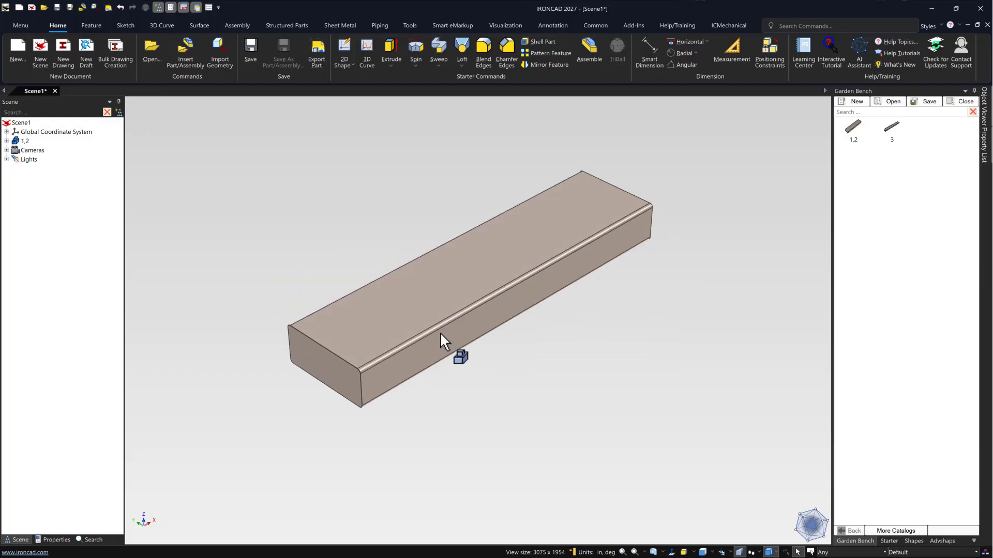
Stand board 1,2 upright by rotating it 90° with the TriBall, and turn off the perspective display
{"action": "left_click", "coordinate": [447, 305]}
{"action": "key", "text": "F10"}
{"action": "left_click", "coordinate": [527, 324]}
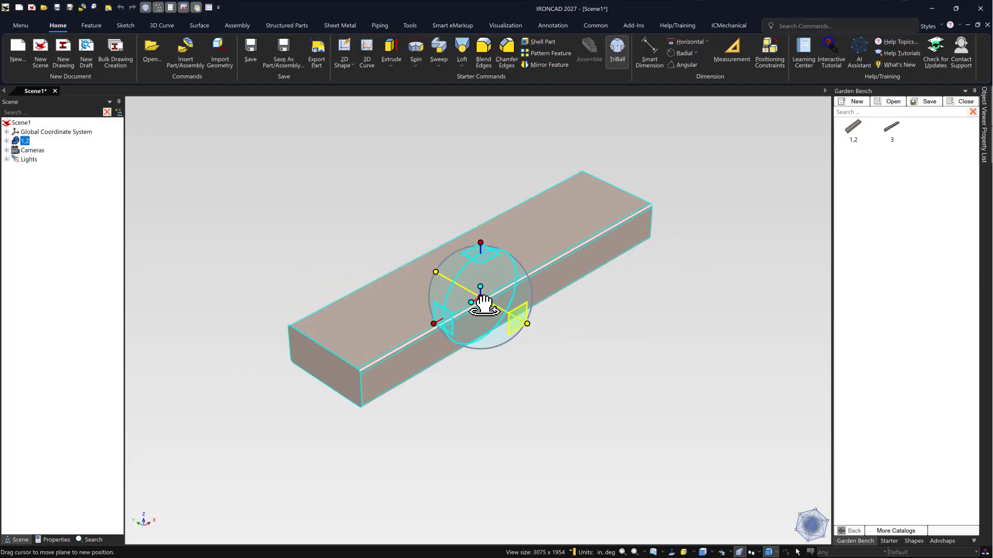
{"action": "left_click_drag", "start_coordinate": [483, 295], "coordinate": [447, 310]}
{"action": "type", "text": "90"}
{"action": "key", "text": "Return"}
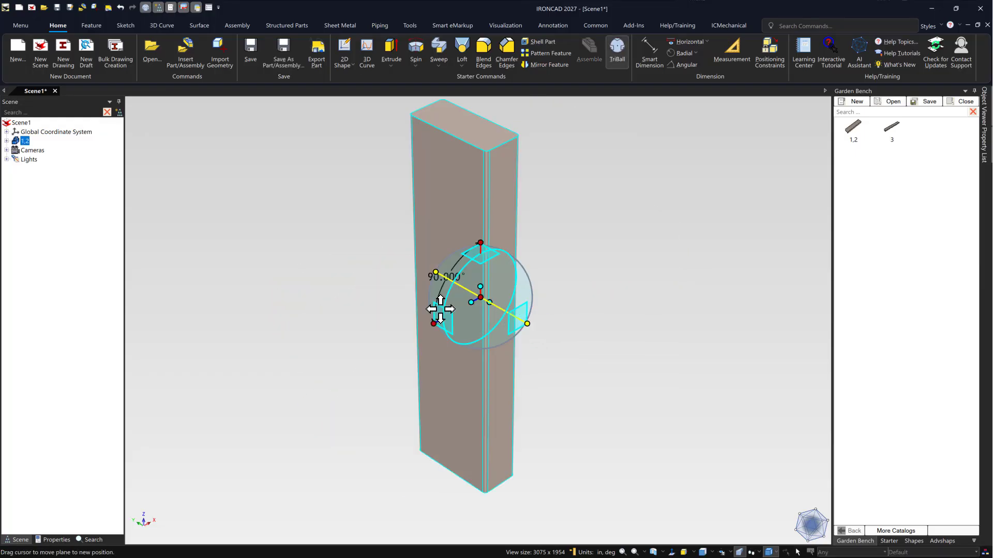
{"action": "left_click", "coordinate": [546, 300]}
{"action": "scroll", "coordinate": [545, 304], "scroll_direction": "down", "scroll_amount": 2}
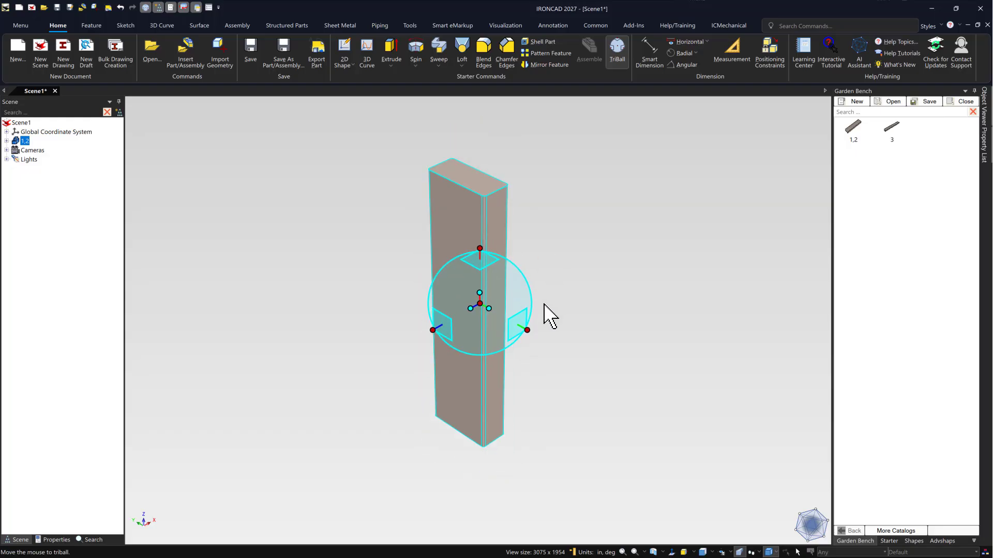
{"action": "key", "text": "F10"}
{"action": "left_click", "coordinate": [583, 338]}
{"action": "scroll", "coordinate": [573, 347], "scroll_direction": "down", "scroll_amount": 2}
{"action": "scroll", "coordinate": [578, 356], "scroll_direction": "down", "scroll_amount": 3}
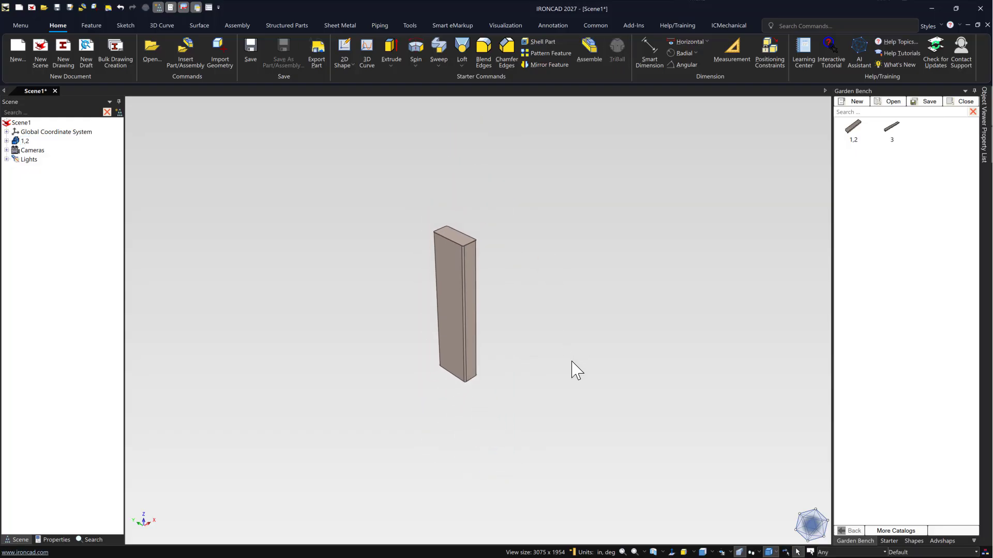
{"action": "left_click", "coordinate": [741, 552]}
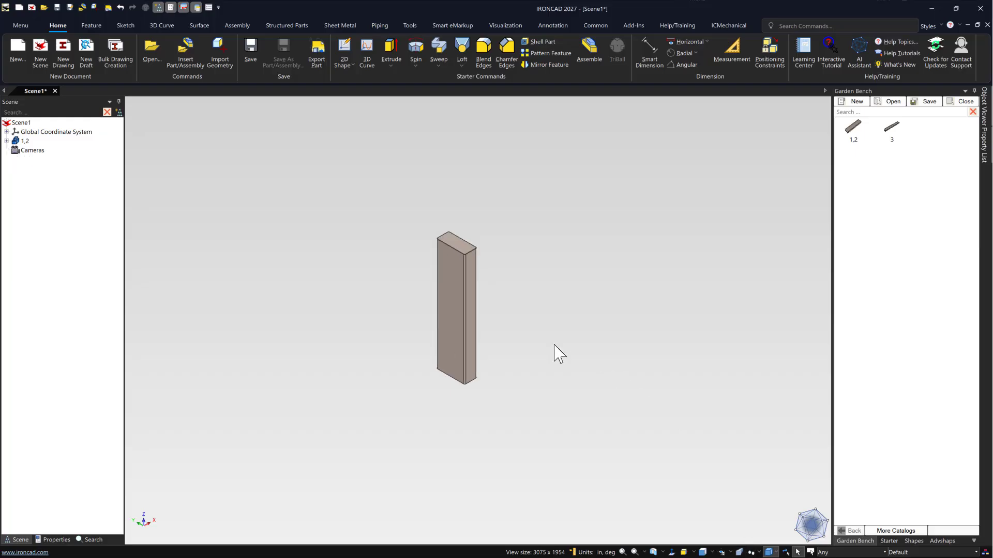
Detach the TriBall from the upright board, snap it to the midpoint of the top face's outer short edge, and reattach it
{"action": "left_click", "coordinate": [456, 278]}
{"action": "left_click", "coordinate": [511, 291]}
{"action": "left_click", "coordinate": [446, 287]}
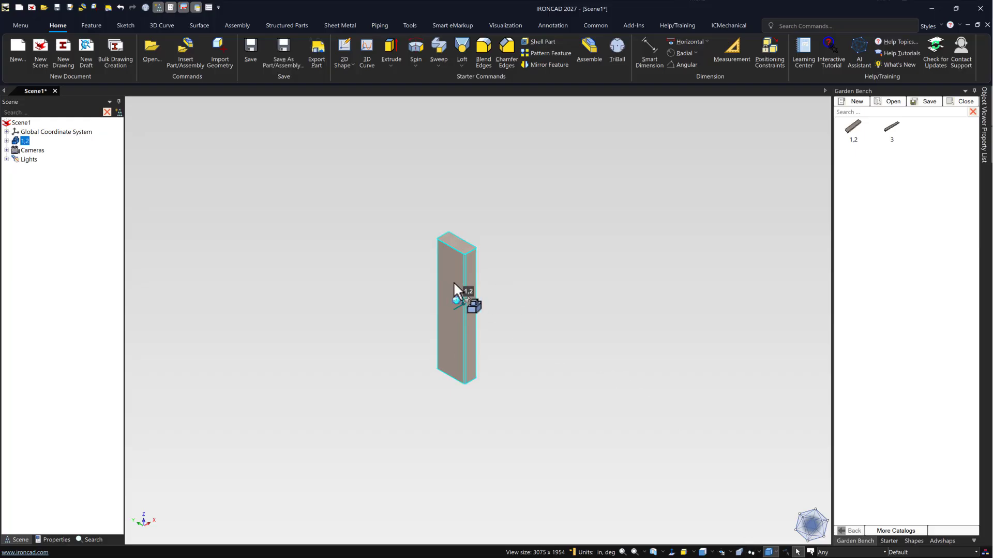
{"action": "key", "text": "F10"}
{"action": "scroll", "coordinate": [464, 310], "scroll_direction": "up", "scroll_amount": 1}
{"action": "key", "text": "space"}
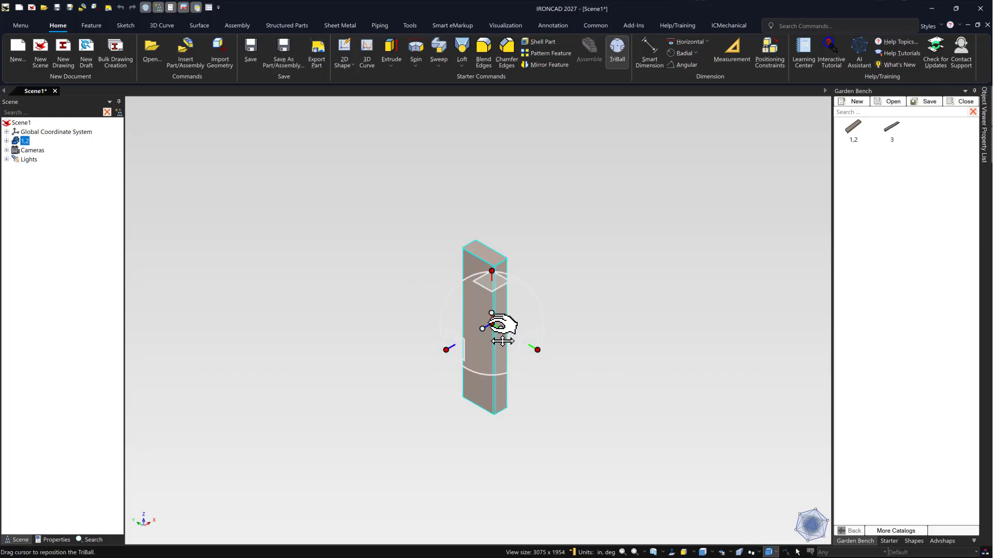
{"action": "left_click_drag", "start_coordinate": [492, 324], "coordinate": [488, 251]}
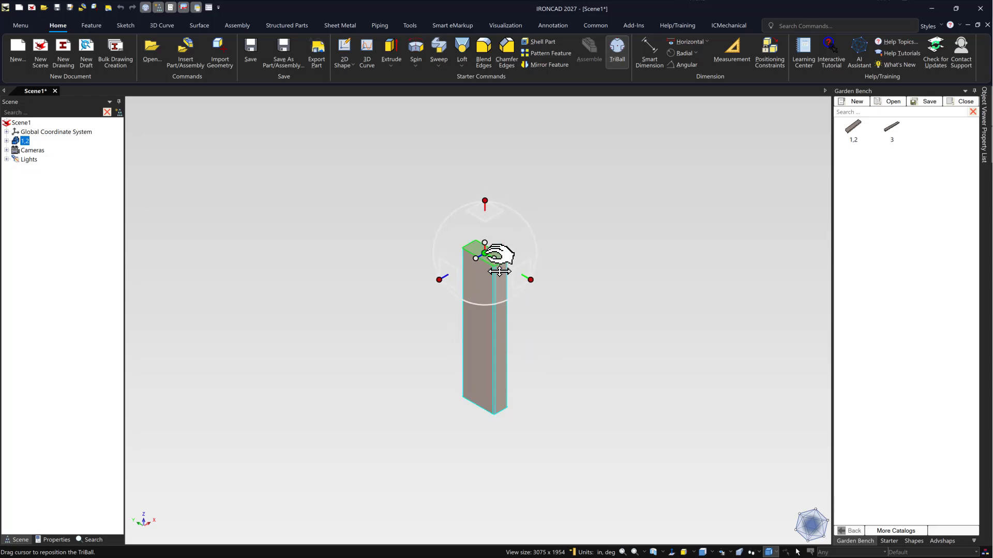
{"action": "key", "text": "space"}
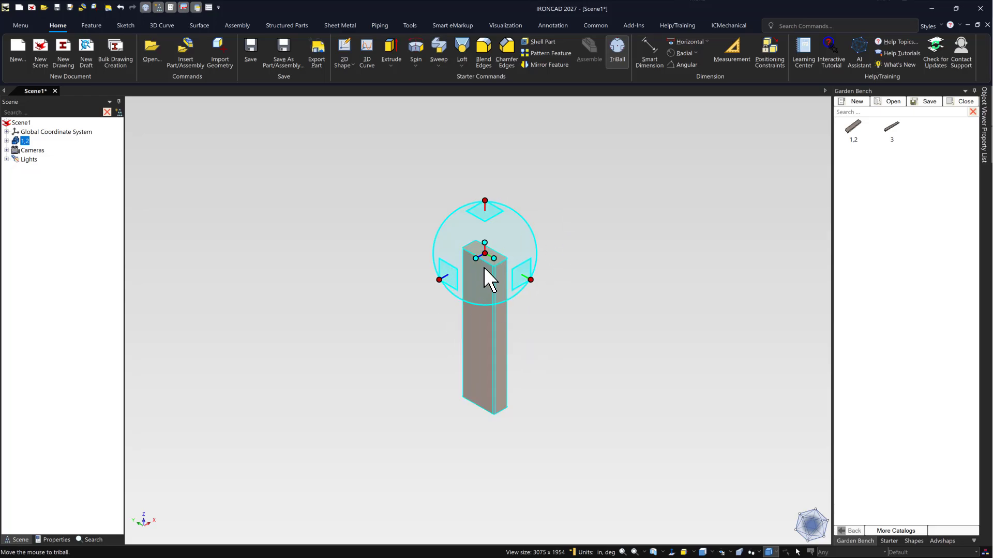
{"action": "key", "text": "space"}
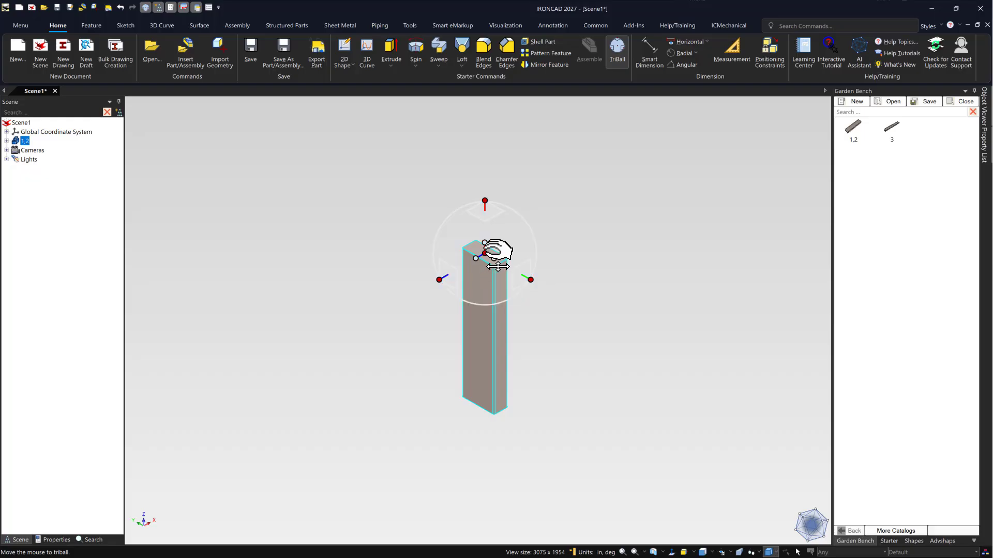
{"action": "left_click_drag", "start_coordinate": [485, 253], "coordinate": [469, 244]}
{"action": "key", "text": "space"}
{"action": "scroll", "coordinate": [512, 295], "scroll_direction": "down", "scroll_amount": 3}
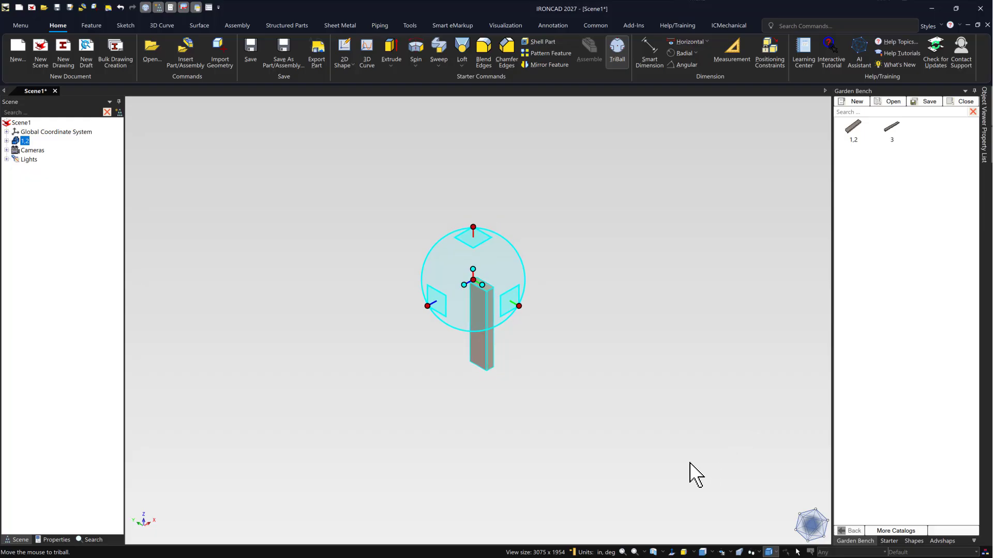
Offset only the TriBall 18 in from the upright board along the Y direction, leaving the board in place
{"action": "scroll", "coordinate": [690, 450], "scroll_direction": "down", "scroll_amount": 1}
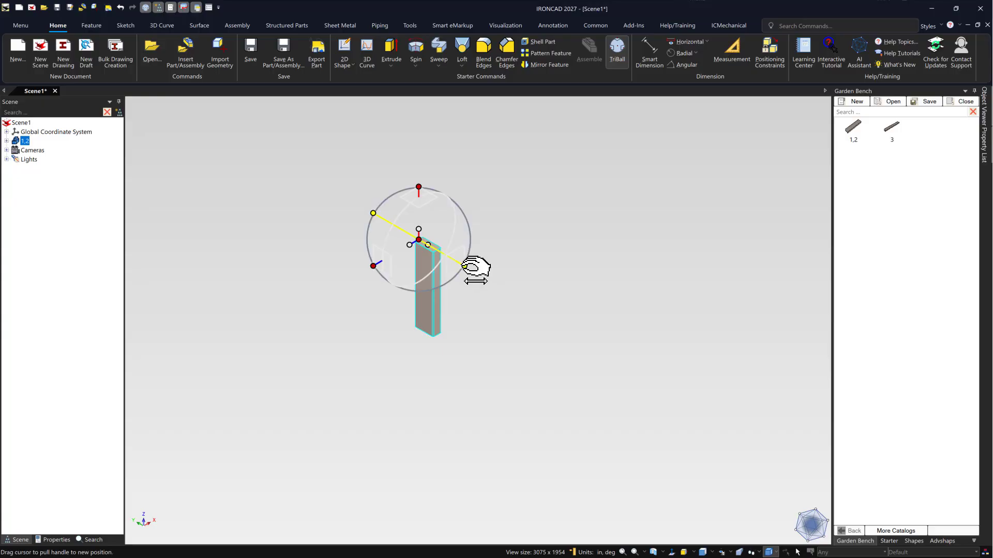
{"action": "left_click_drag", "start_coordinate": [465, 267], "coordinate": [574, 329]}
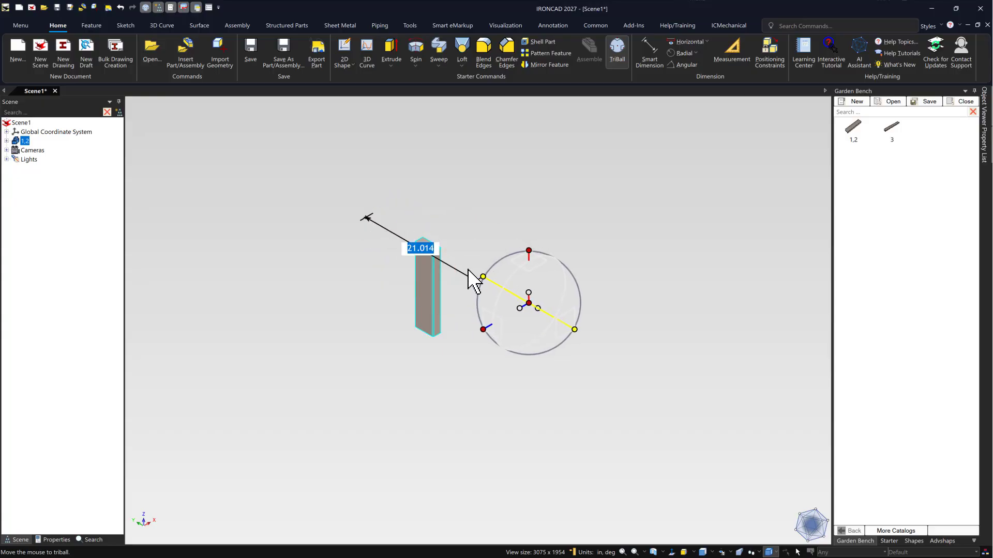
{"action": "type", "text": "18"}
{"action": "key", "text": "Return"}
{"action": "key", "text": "F10"}
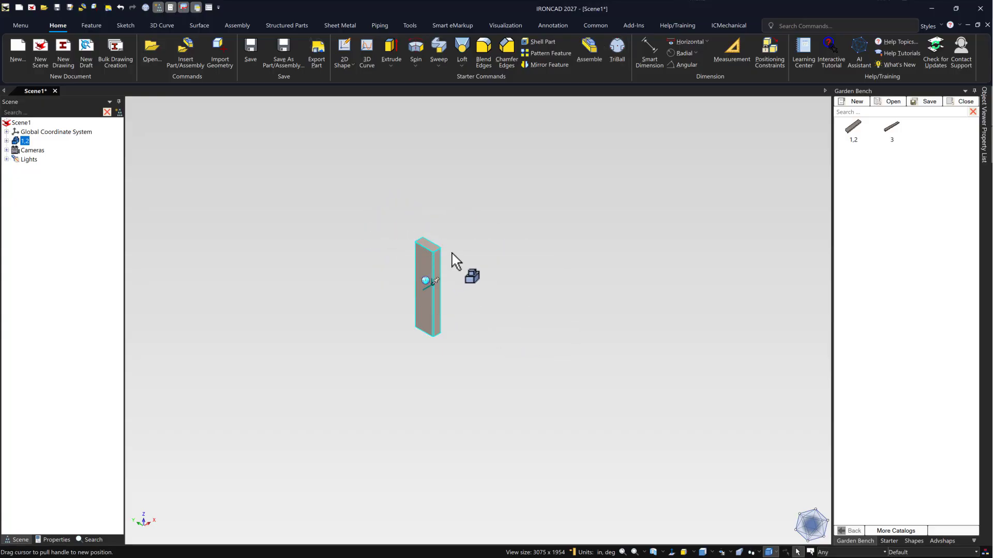
Mirror the upright board as a linked copy across the offset TriBall along the Y direction
{"action": "key", "text": "F10"}
{"action": "right_click", "coordinate": [522, 299]}
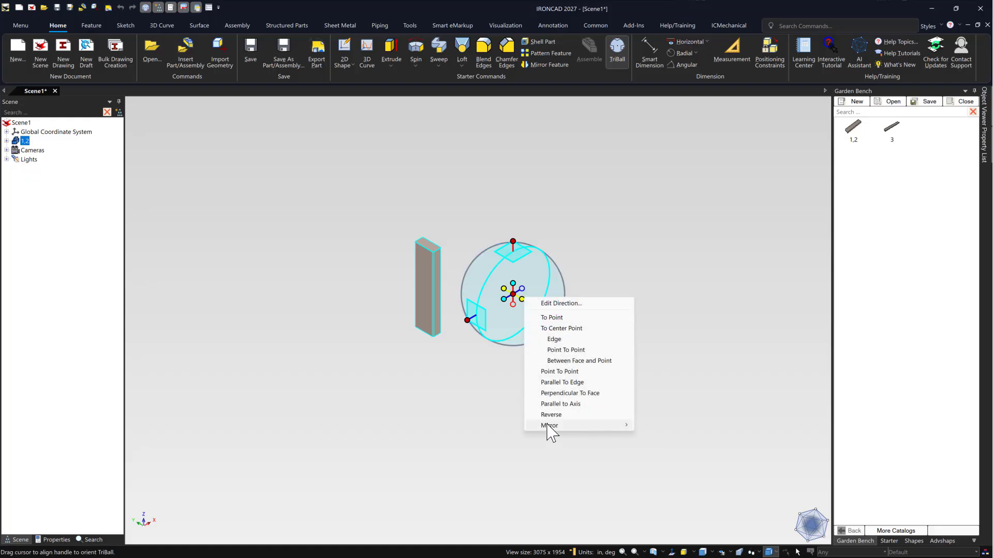
{"action": "mouse_move", "coordinate": [561, 427]}
{"action": "left_click", "coordinate": [667, 457]}
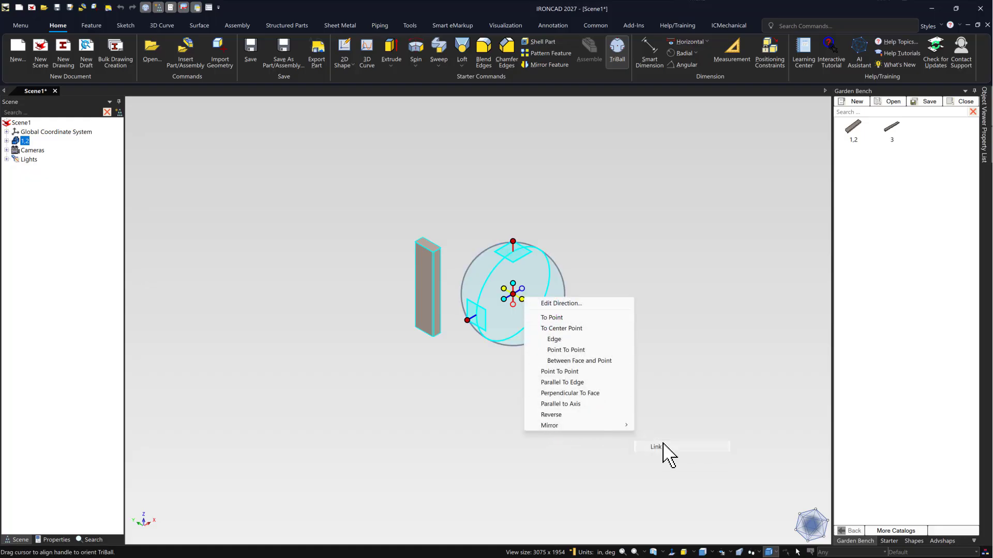
{"action": "left_click", "coordinate": [627, 272]}
Measure the distance between the outer top edges of the two upright boards
{"action": "key", "text": "m"}
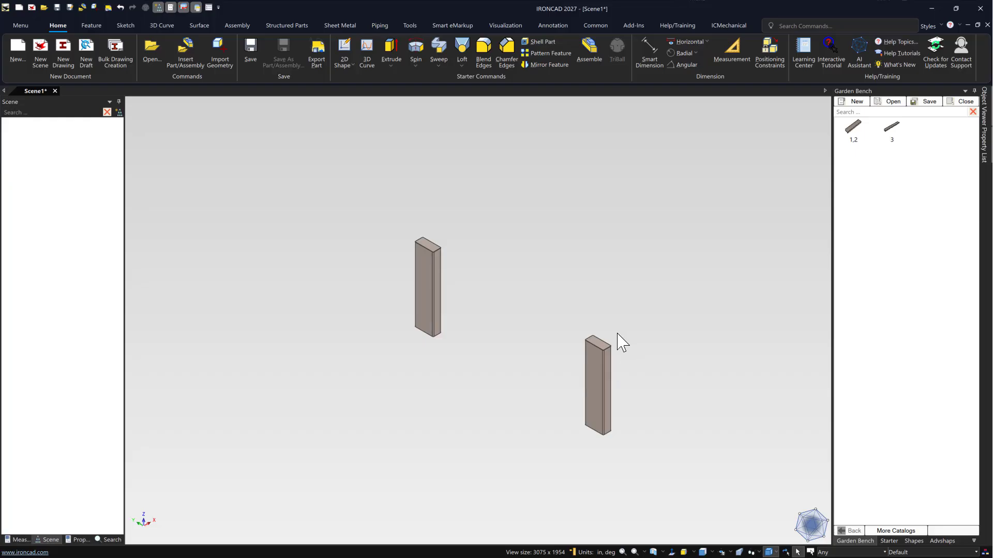
{"action": "scroll", "coordinate": [565, 361], "scroll_direction": "up", "scroll_amount": 1}
{"action": "left_click", "coordinate": [617, 352]}
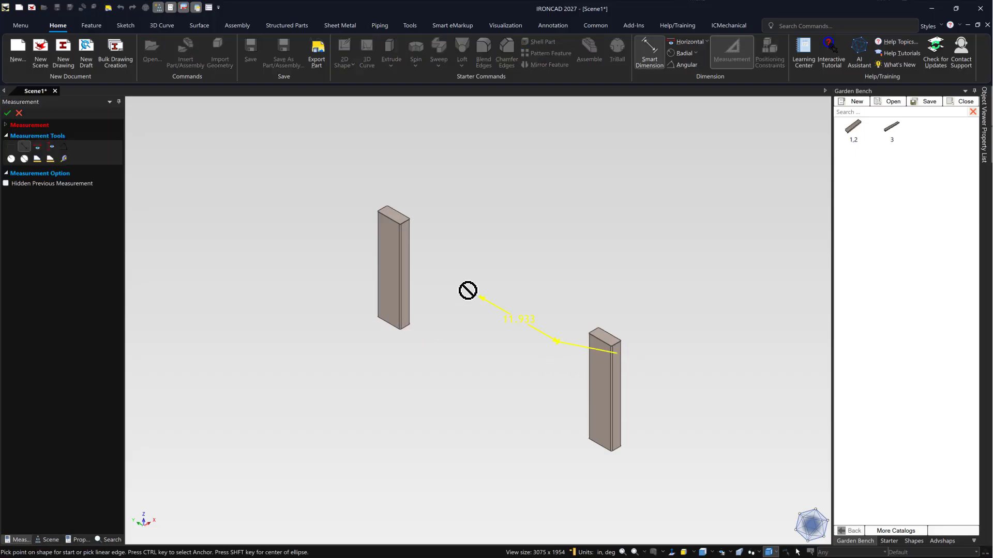
{"action": "middle_click_drag", "start_coordinate": [384, 211], "coordinate": [574, 290]}
{"action": "scroll", "coordinate": [429, 256], "scroll_direction": "up", "scroll_amount": 1}
{"action": "left_click", "coordinate": [394, 242]}
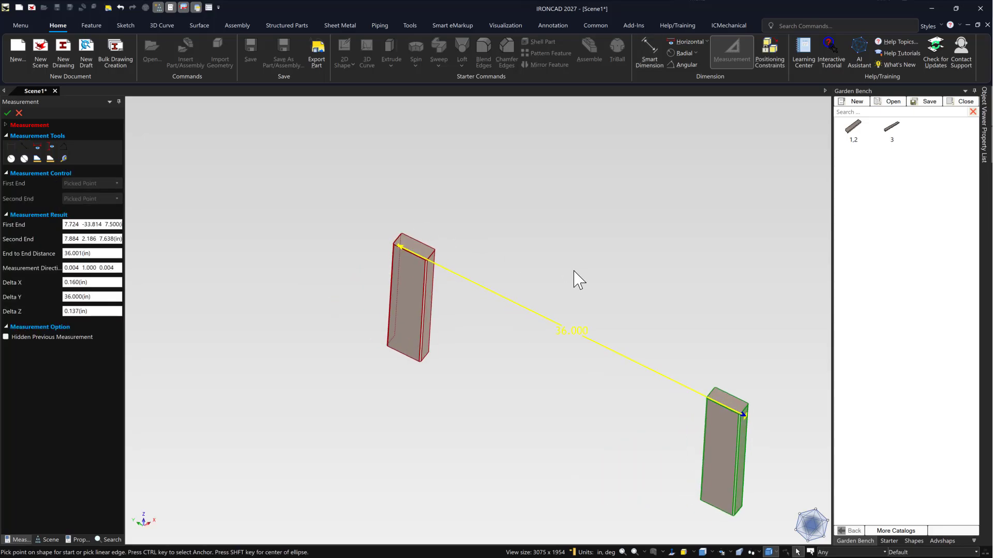
{"action": "key", "text": "Escape"}
{"action": "key", "text": "Escape"}
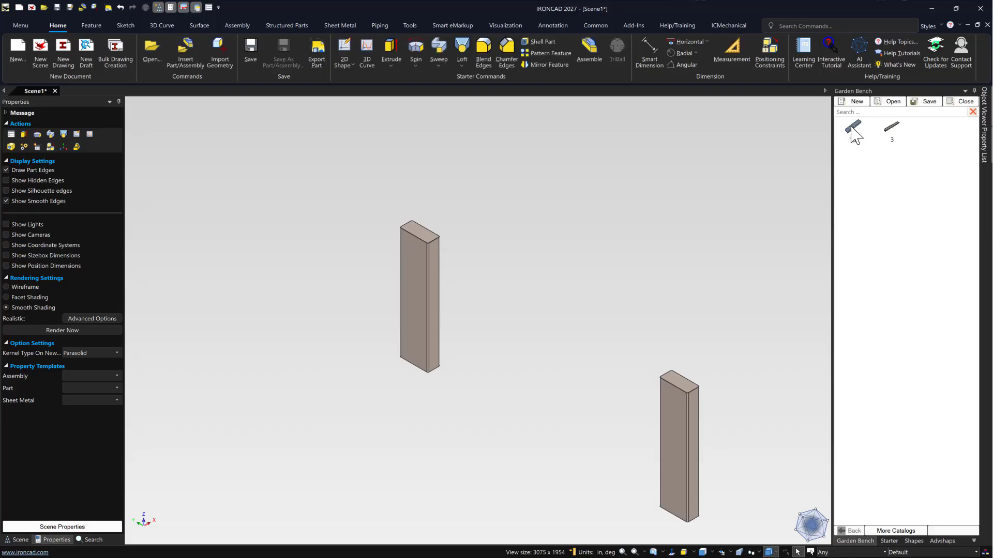
Place another board 1,2 from the Garden Bench catalog between the uprights and rotate it 90° about the vertical axis
{"action": "left_click_drag", "start_coordinate": [851, 130], "coordinate": [569, 268]}
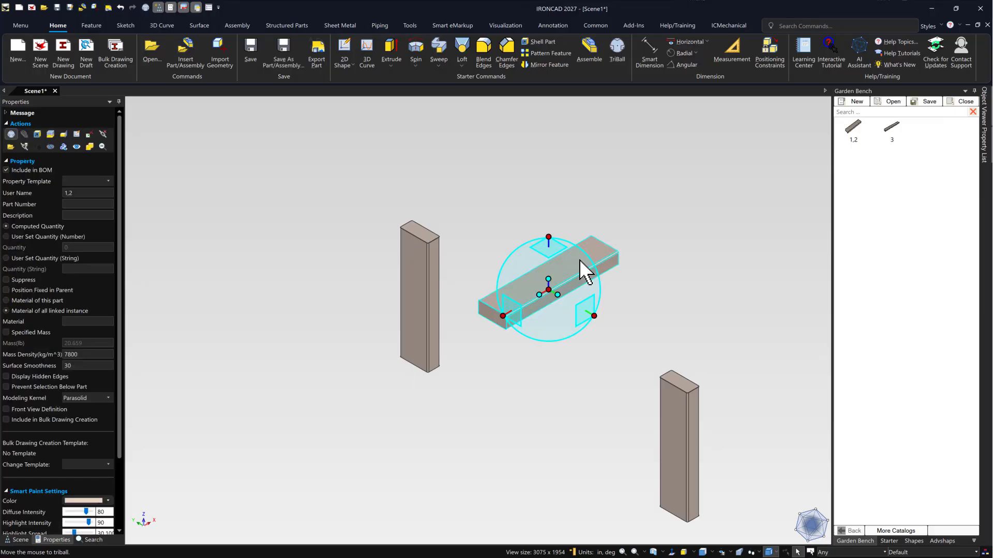
{"action": "left_click", "coordinate": [548, 238]}
{"action": "left_click_drag", "start_coordinate": [591, 288], "coordinate": [585, 309]}
{"action": "type", "text": "0"}
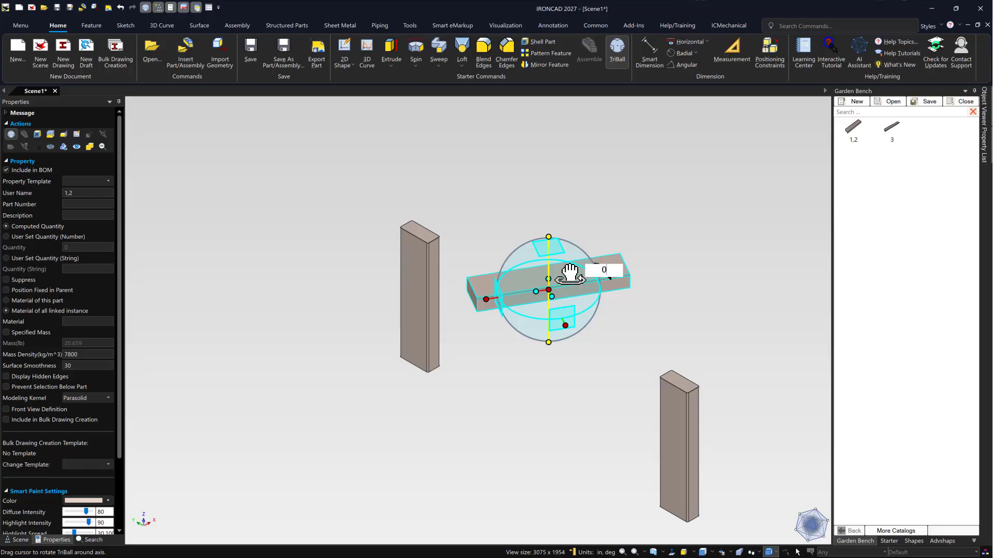
{"action": "key", "text": "Return"}
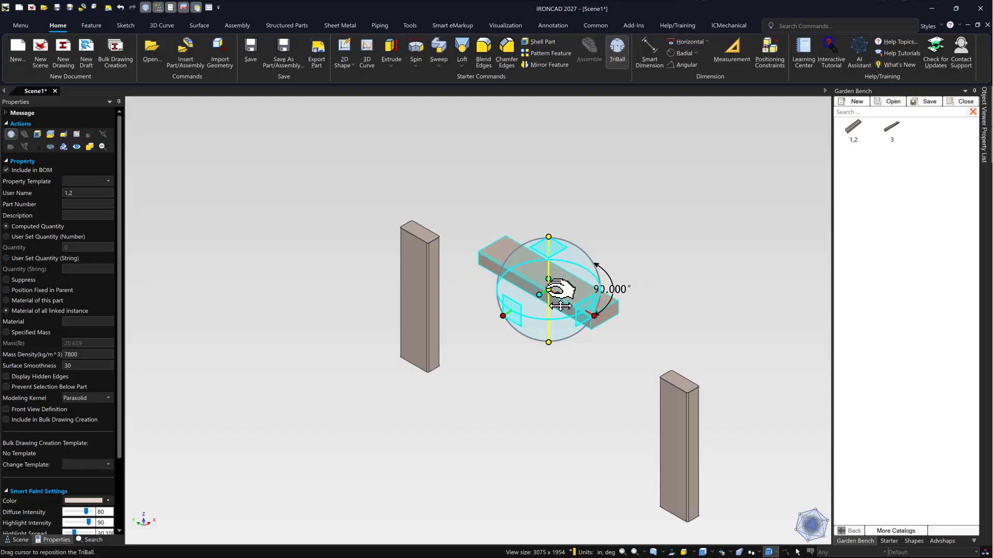
Rotate the middle board 90° about its long axis with the TriBall so that it stands on edge
{"action": "left_click", "coordinate": [594, 315]}
{"action": "left_click_drag", "start_coordinate": [581, 295], "coordinate": [562, 306]}
{"action": "type", "text": "90"}
{"action": "key", "text": "Return"}
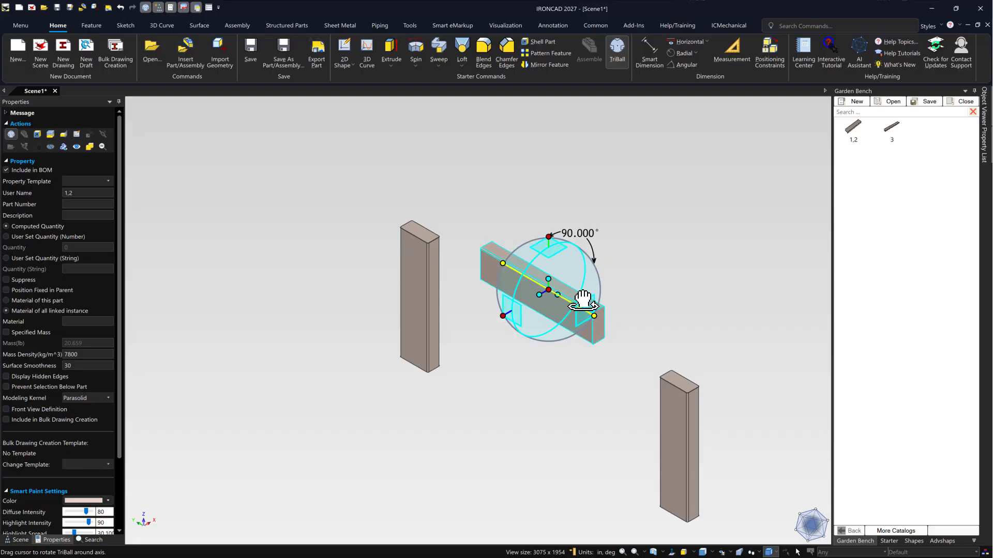
Reposition the TriBall to the middle board's lower end corner and snap the board onto the top outer corner of the nearer upright
{"action": "left_click", "coordinate": [681, 220]}
{"action": "left_click", "coordinate": [569, 301]}
{"action": "key", "text": "F10"}
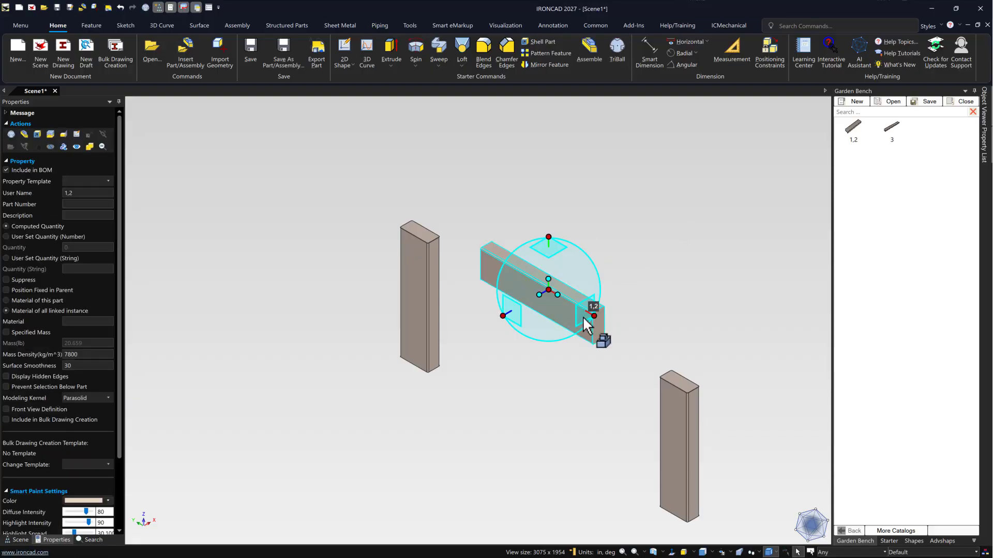
{"action": "left_click_drag", "start_coordinate": [571, 310], "coordinate": [689, 390]}
{"action": "key", "text": "space"}
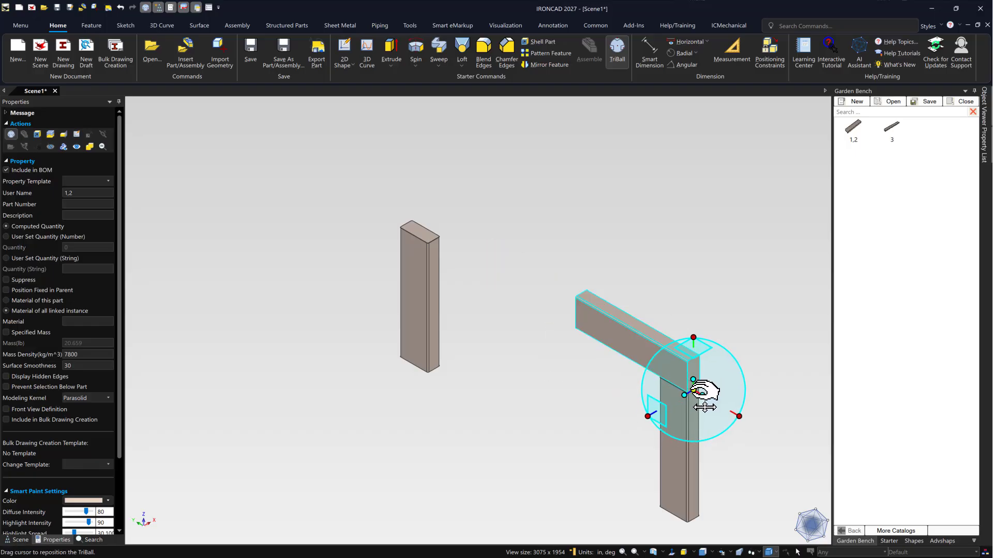
{"action": "key", "text": "space"}
Stretch the crossboard's length so that its free end snaps to the outer edge of the far upright
{"action": "left_click", "coordinate": [631, 331]}
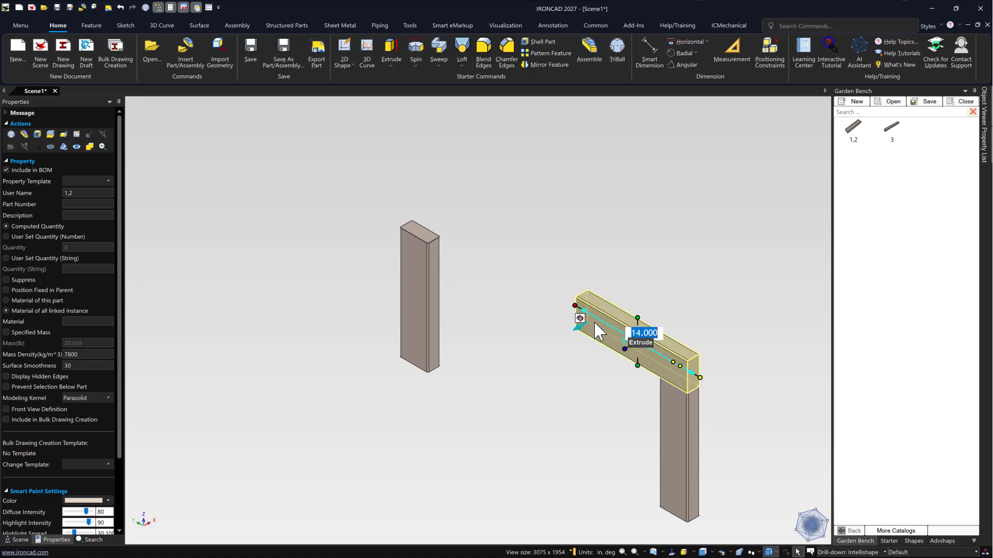
{"action": "mouse_move", "coordinate": [443, 242]}
{"action": "left_mouse_down"}
{"action": "mouse_move", "coordinate": [404, 212]}
{"action": "mouse_move", "coordinate": [427, 237]}
{"action": "left_mouse_up"}
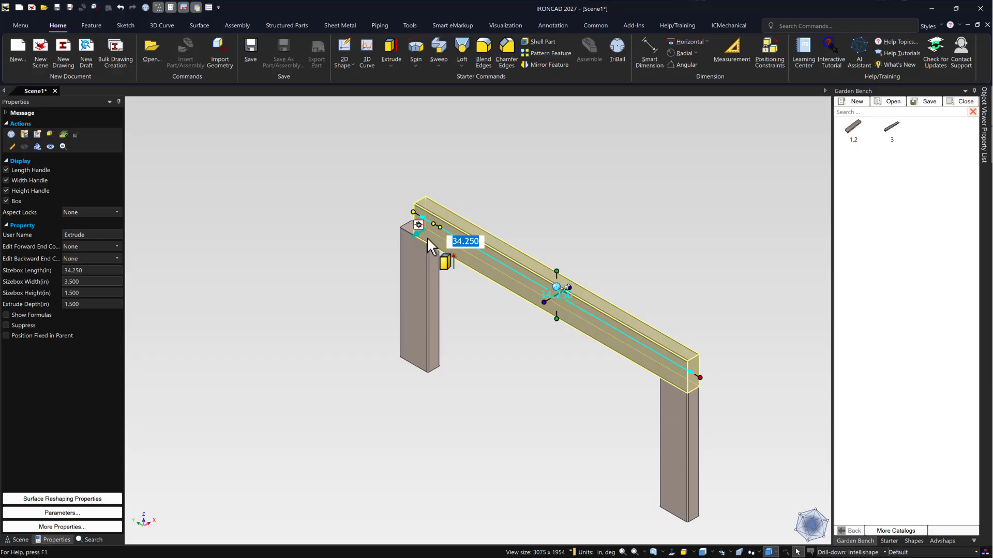
{"action": "left_click", "coordinate": [548, 213]}
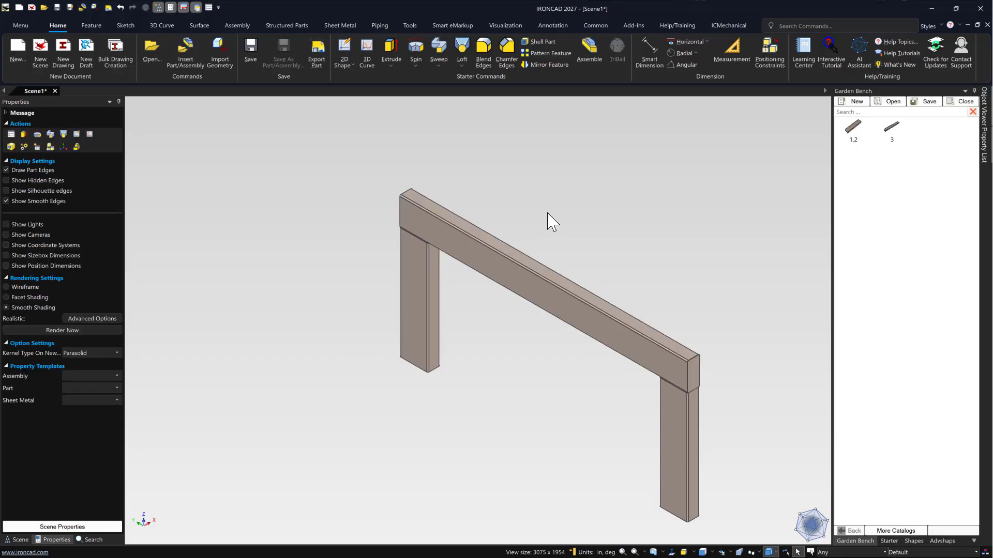
Open the crossboard's Blend1 feature for editing
{"action": "scroll", "coordinate": [647, 367], "scroll_direction": "up", "scroll_amount": 6}
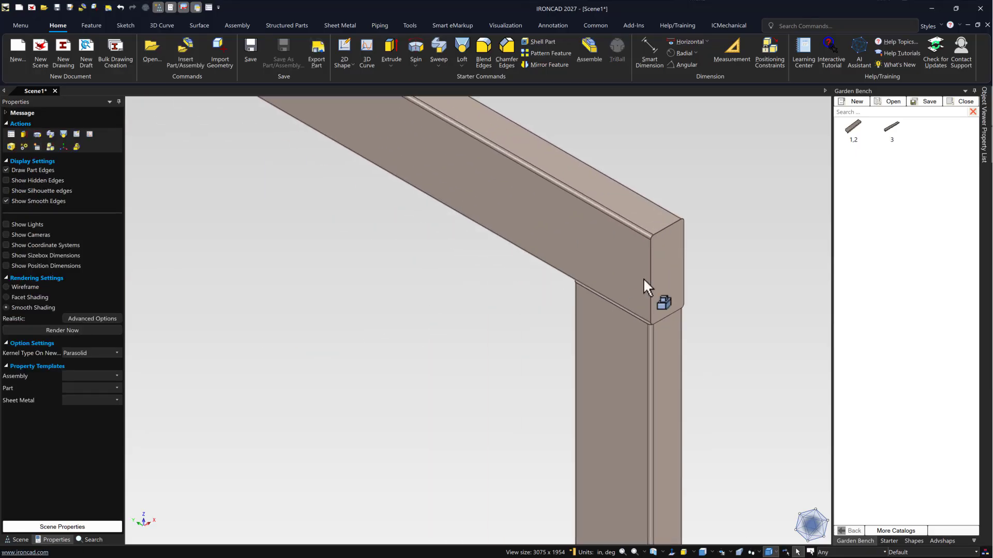
{"action": "middle_click_drag", "start_coordinate": [644, 278], "coordinate": [630, 257]}
{"action": "scroll", "coordinate": [628, 255], "scroll_direction": "up", "scroll_amount": 3}
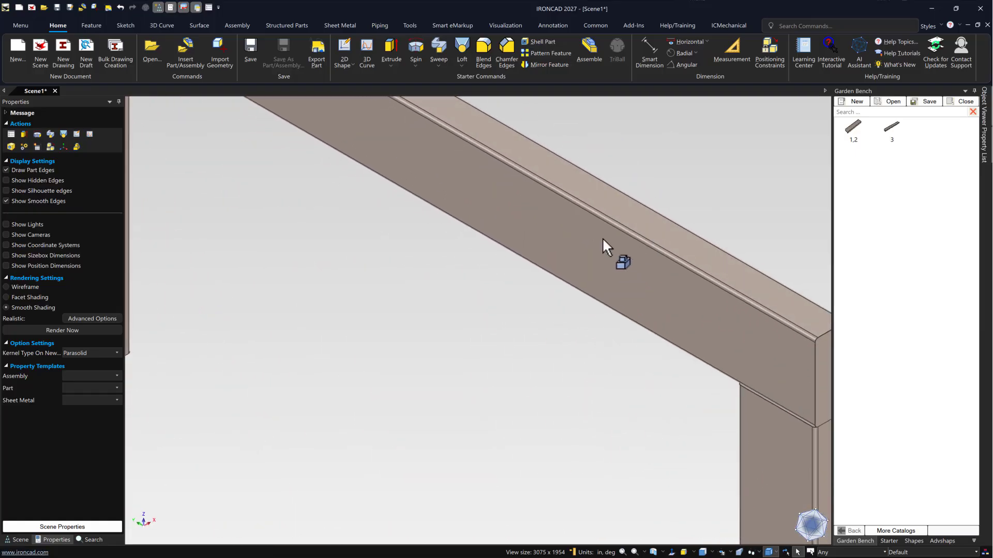
{"action": "scroll", "coordinate": [603, 237], "scroll_direction": "down", "scroll_amount": 3}
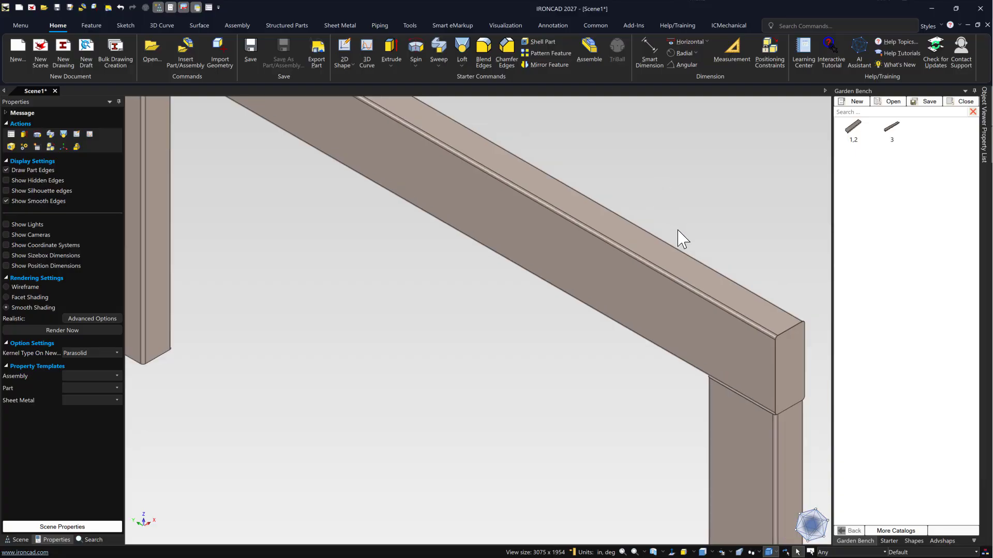
{"action": "scroll", "coordinate": [627, 228], "scroll_direction": "down", "scroll_amount": 2}
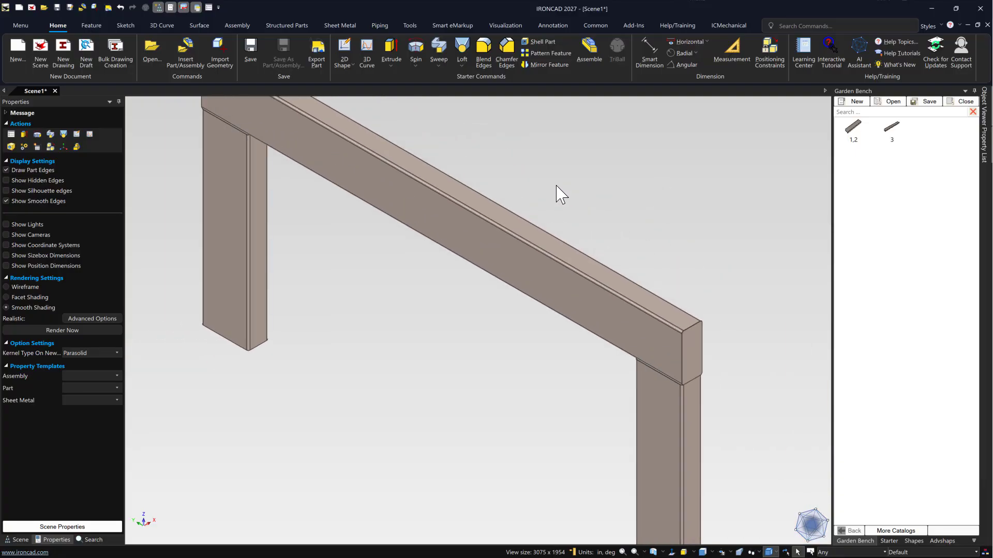
{"action": "left_click", "coordinate": [403, 205]}
{"action": "left_click", "coordinate": [18, 539]}
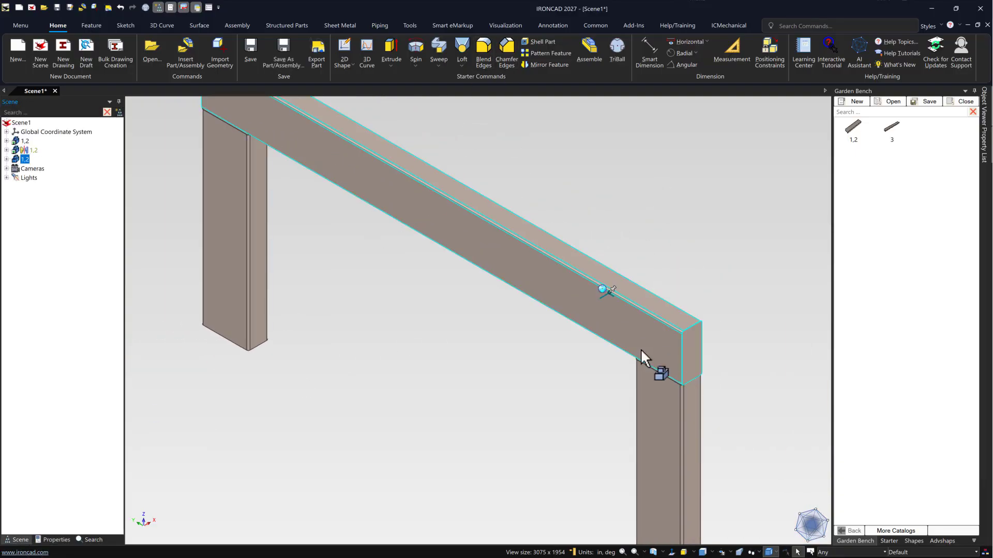
{"action": "middle_click_drag", "start_coordinate": [508, 306], "coordinate": [458, 294]}
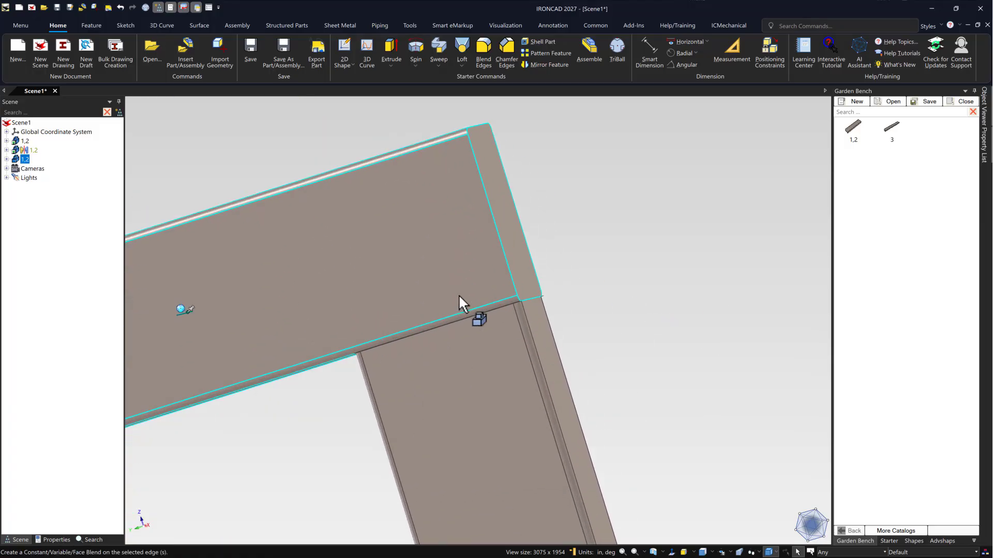
{"action": "left_click", "coordinate": [6, 159]}
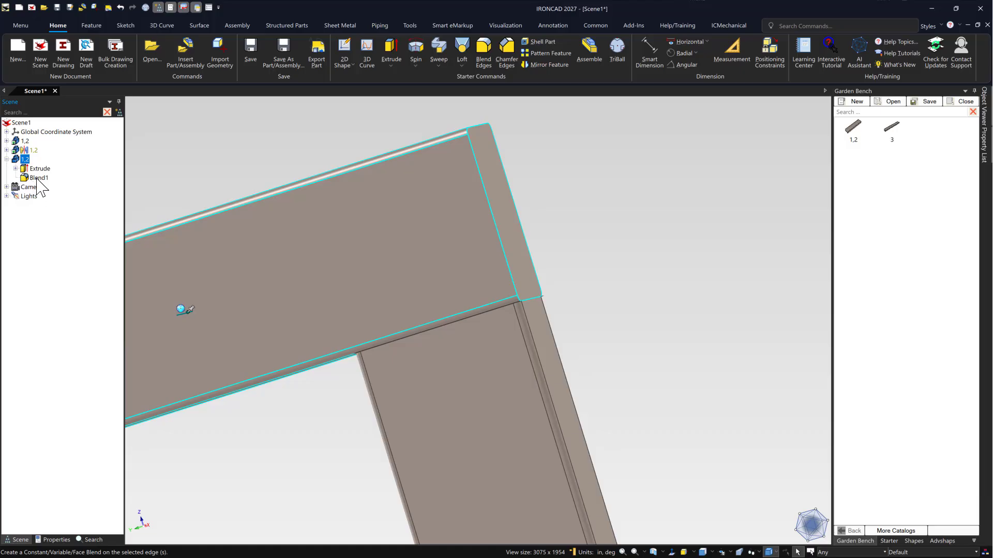
{"action": "left_click", "coordinate": [39, 178]}
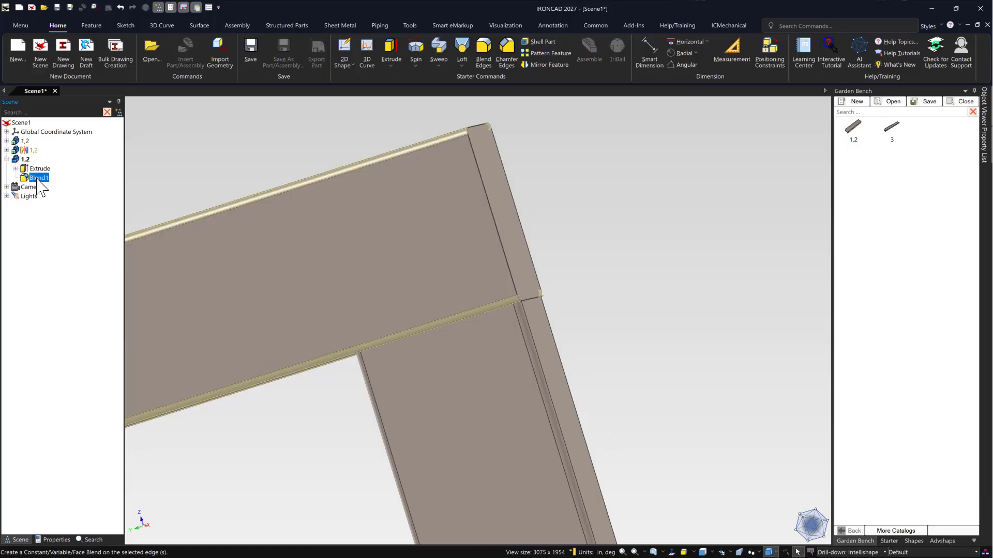
{"action": "right_click", "coordinate": [38, 181]}
{"action": "left_click", "coordinate": [55, 191]}
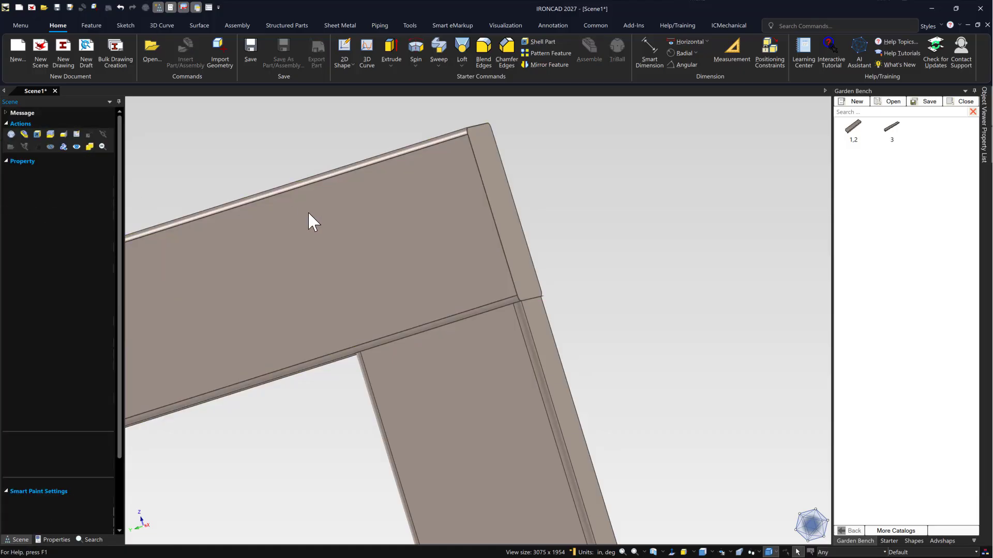
Remove the two lower edges and the rear upper edge from the crossboard's blend, keeping only the front upper edge
{"action": "left_click", "coordinate": [90, 232]}
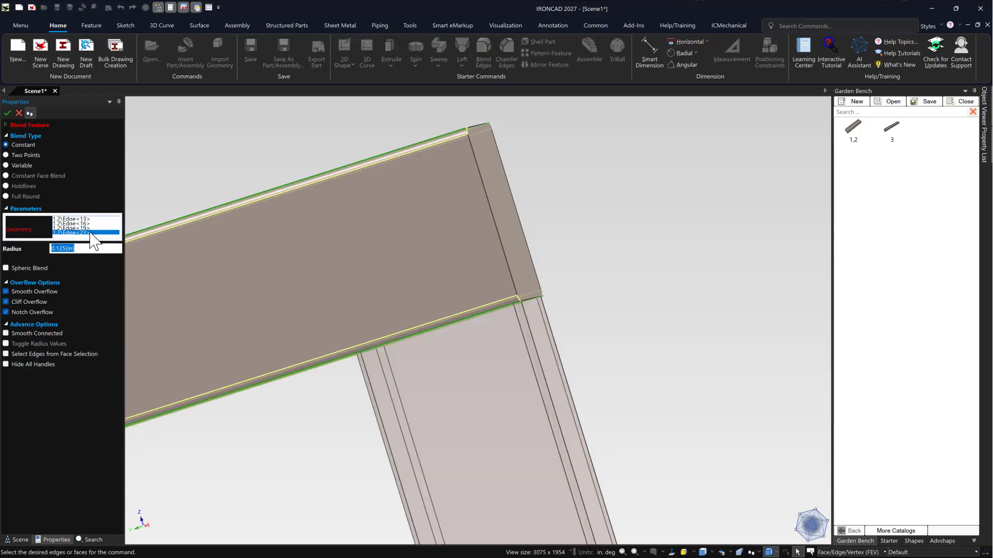
{"action": "left_click", "coordinate": [88, 229]}
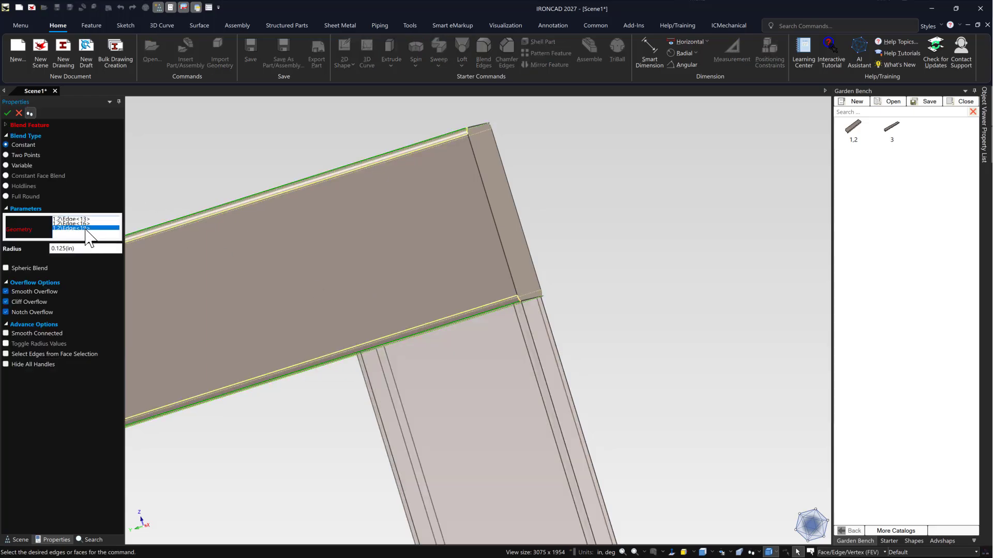
{"action": "key", "text": "Delete"}
{"action": "middle_click_drag", "start_coordinate": [656, 185], "coordinate": [318, 358]}
{"action": "scroll", "coordinate": [279, 492], "scroll_direction": "up", "scroll_amount": 1}
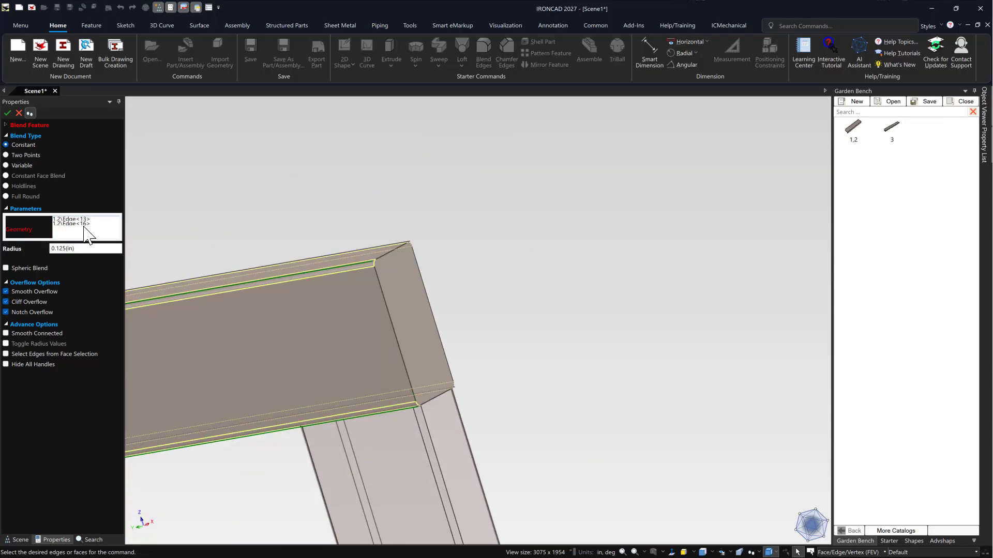
{"action": "left_click", "coordinate": [66, 220]}
{"action": "left_click", "coordinate": [69, 224]}
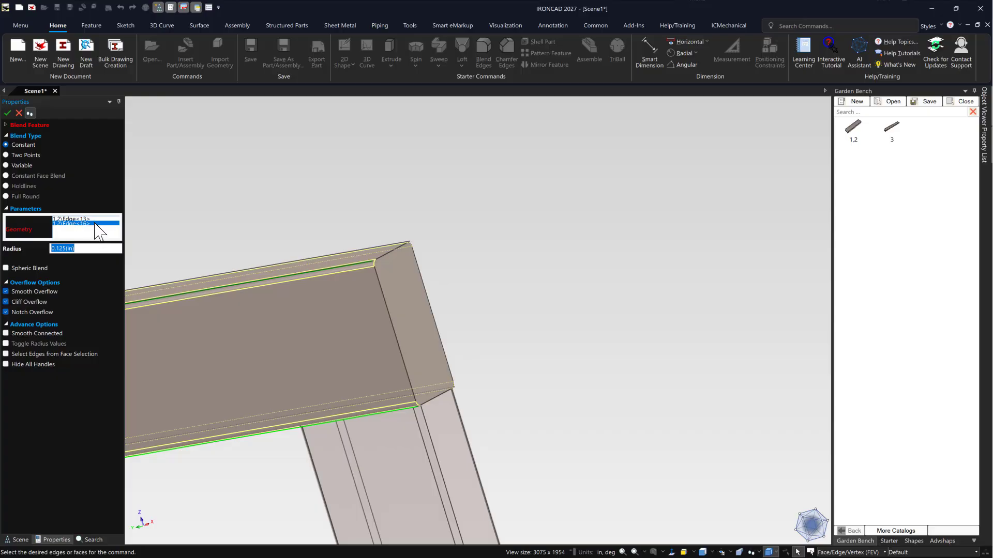
{"action": "key", "text": "Delete"}
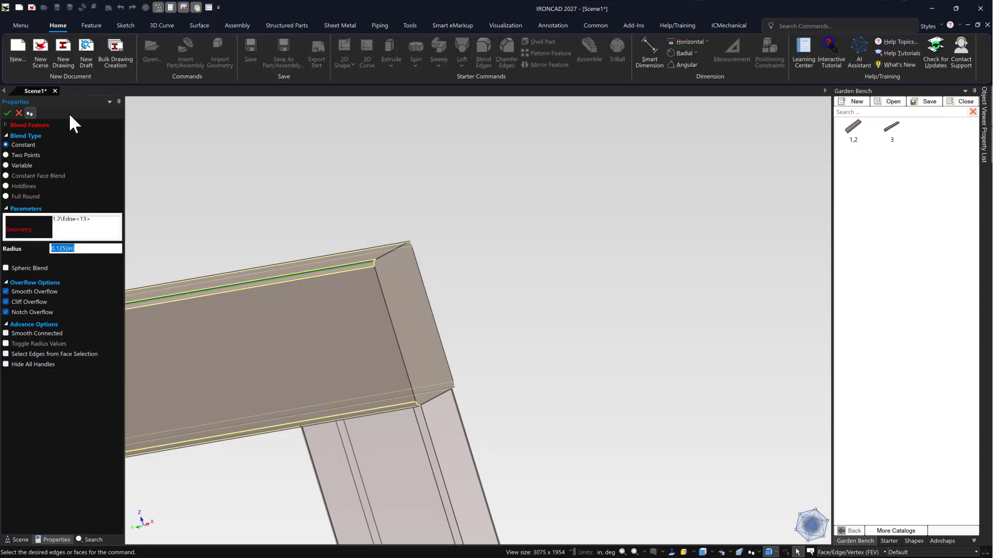
{"action": "middle_click_drag", "start_coordinate": [476, 303], "coordinate": [338, 326]}
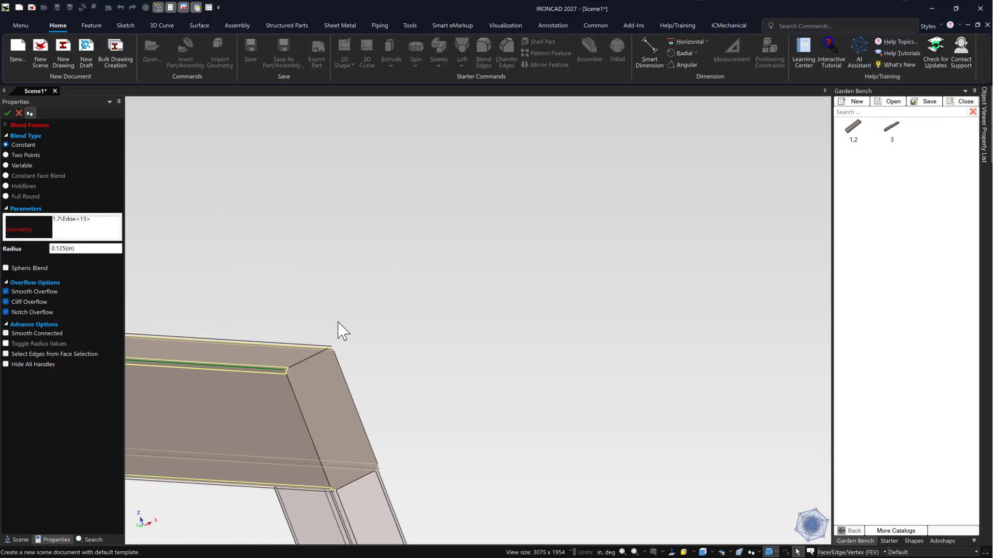
{"action": "left_click", "coordinate": [293, 345]}
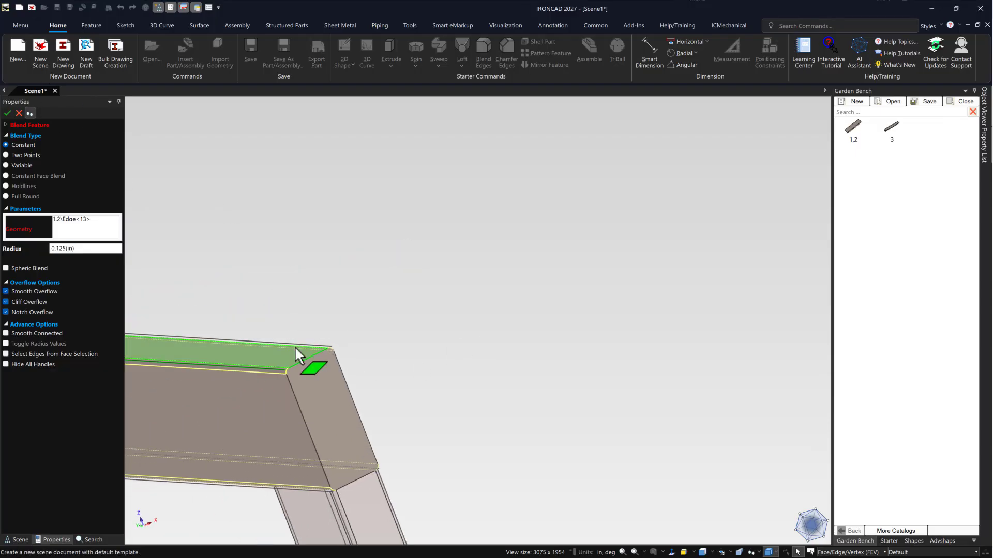
{"action": "right_click", "coordinate": [88, 223]}
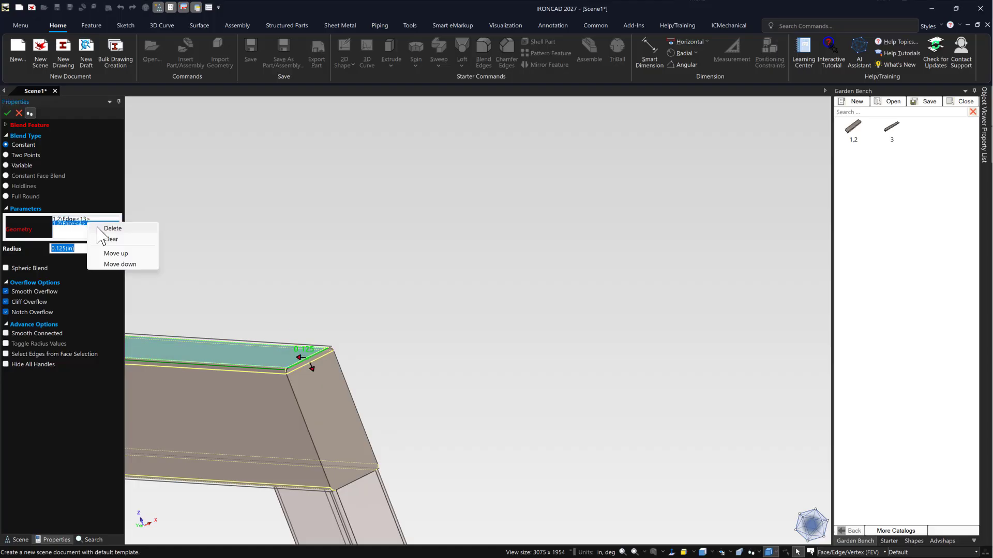
{"action": "left_click", "coordinate": [106, 228]}
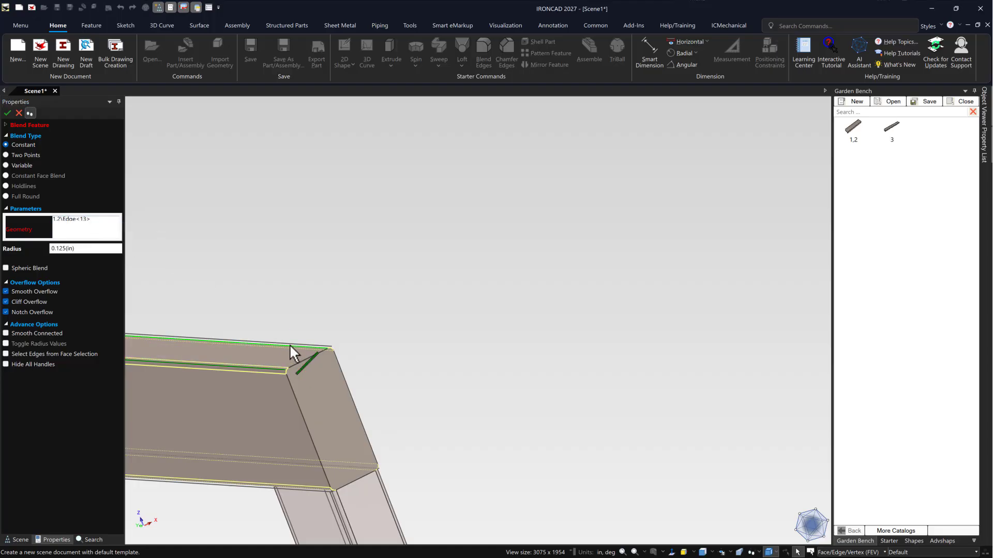
Apply the edited blend and round the crossboard's rear upper edge with a separate 0.125 in constant blend
{"action": "left_click", "coordinate": [7, 114]}
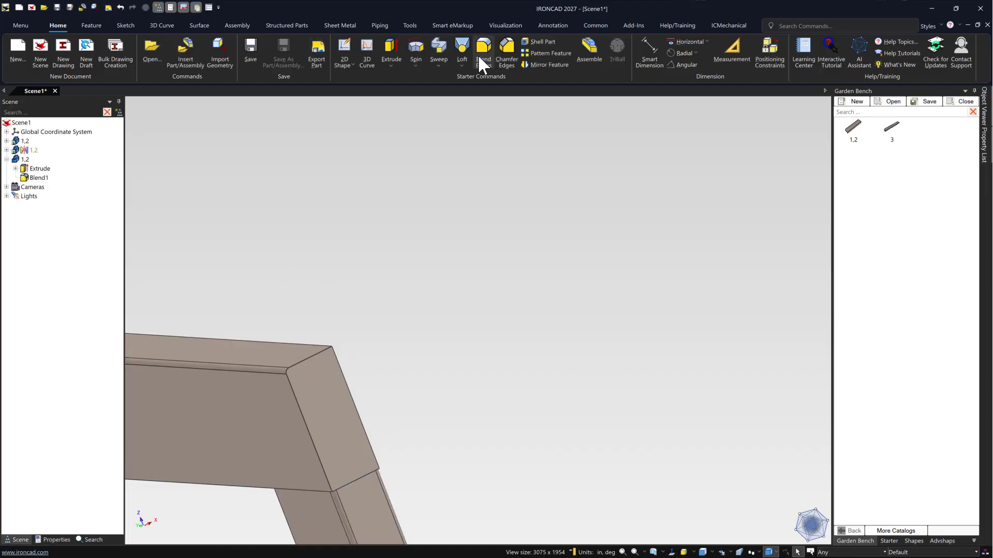
{"action": "left_click", "coordinate": [479, 58]}
{"action": "left_click", "coordinate": [314, 343]}
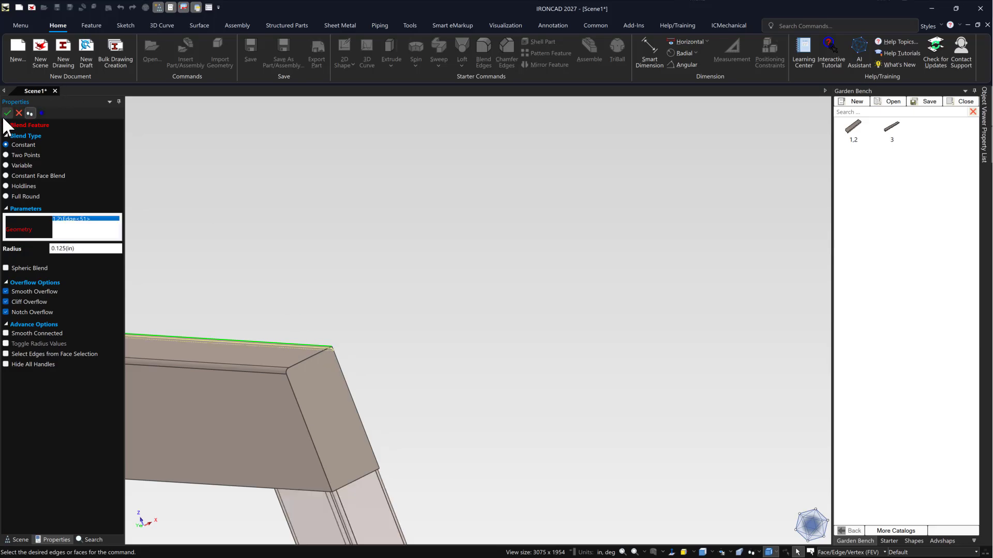
{"action": "left_click", "coordinate": [6, 114]}
{"action": "key", "text": "F8"}
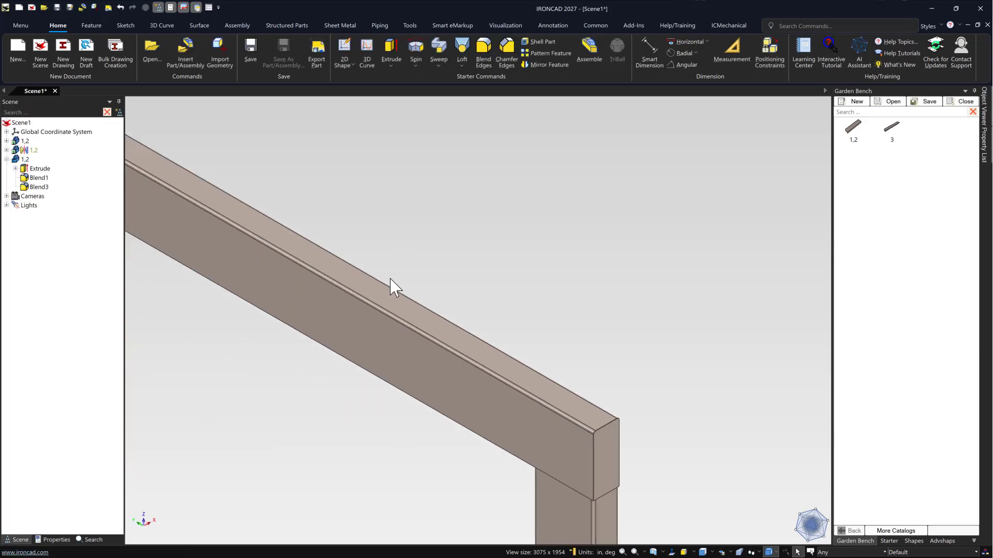
Set up a Distance chamfer of 2 in on the upper end edge of the crossboard above the nearer upright
{"action": "left_click", "coordinate": [506, 50]}
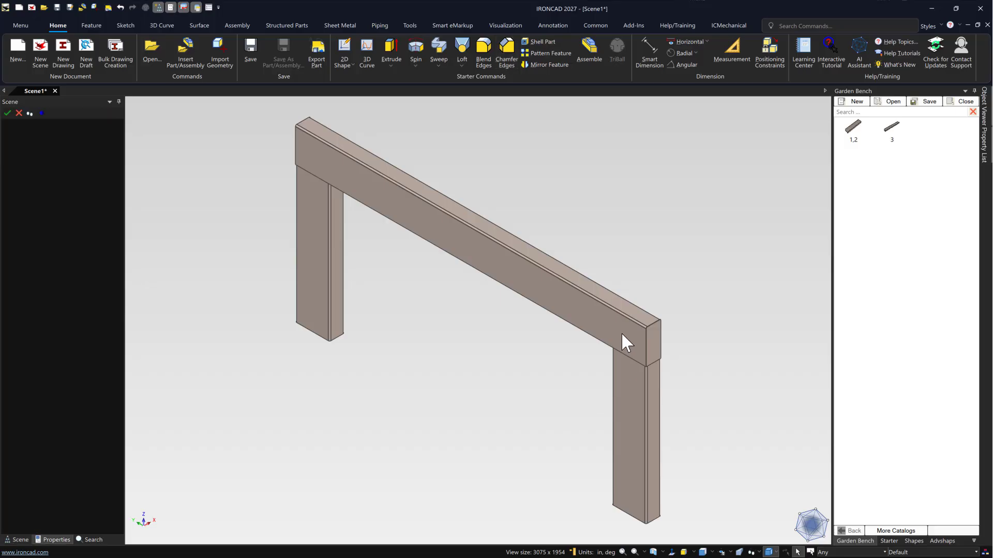
{"action": "scroll", "coordinate": [637, 324], "scroll_direction": "up", "scroll_amount": 2}
{"action": "left_click", "coordinate": [637, 319]}
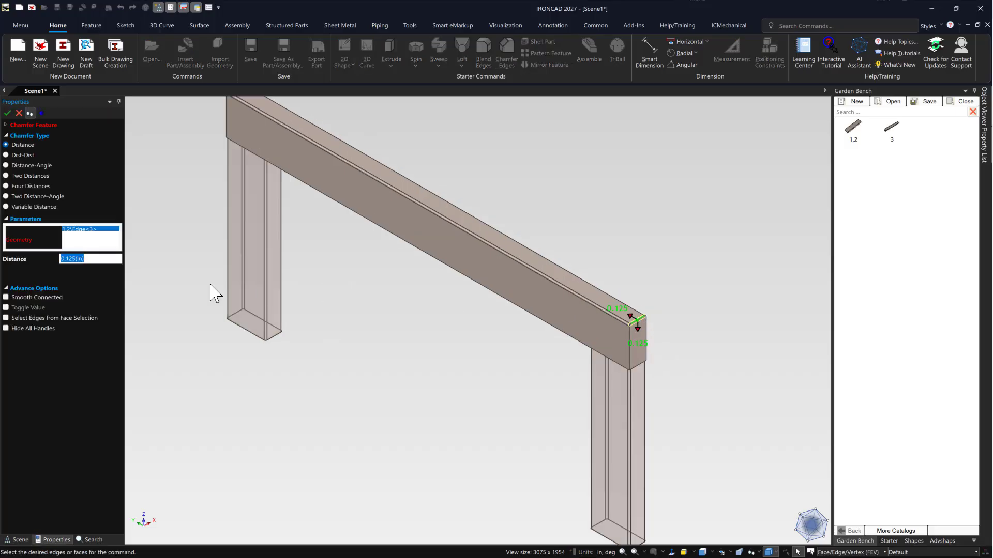
{"action": "left_click", "coordinate": [20, 153]}
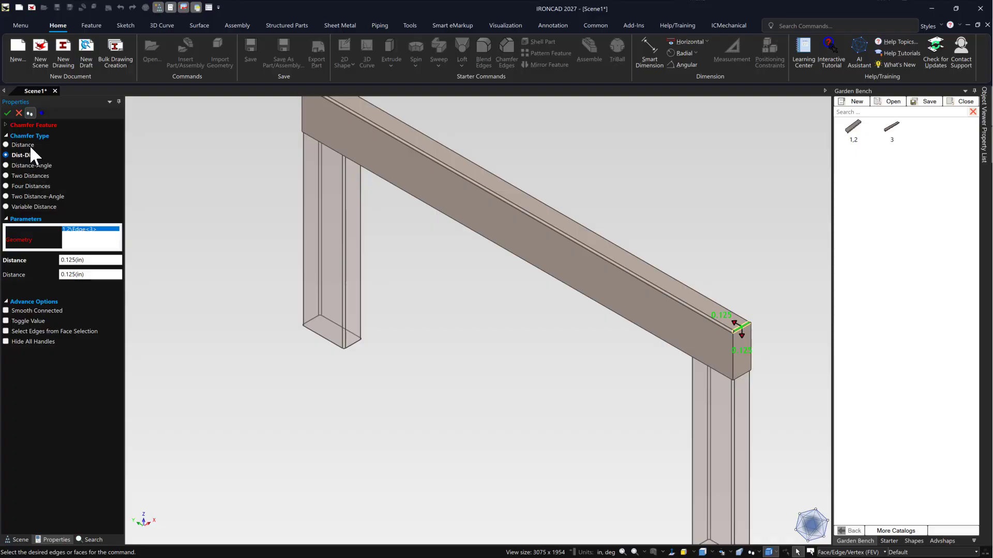
{"action": "left_click", "coordinate": [24, 145]}
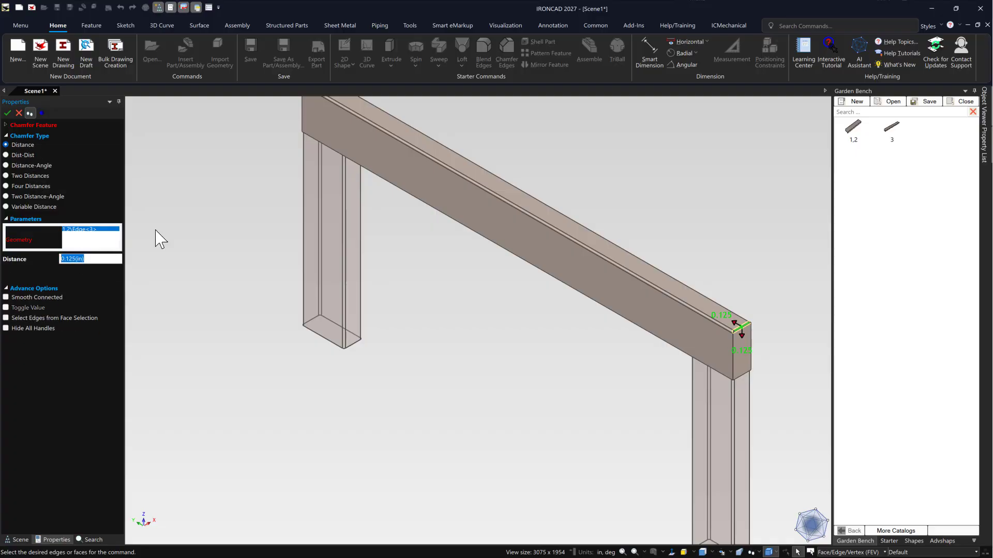
{"action": "type", "text": "2"}
{"action": "key", "text": "Return"}
Add the crossboard's opposite upper end edge to the chamfer and apply it
{"action": "scroll", "coordinate": [507, 200], "scroll_direction": "down", "scroll_amount": 3}
{"action": "scroll", "coordinate": [335, 141], "scroll_direction": "up", "scroll_amount": 3}
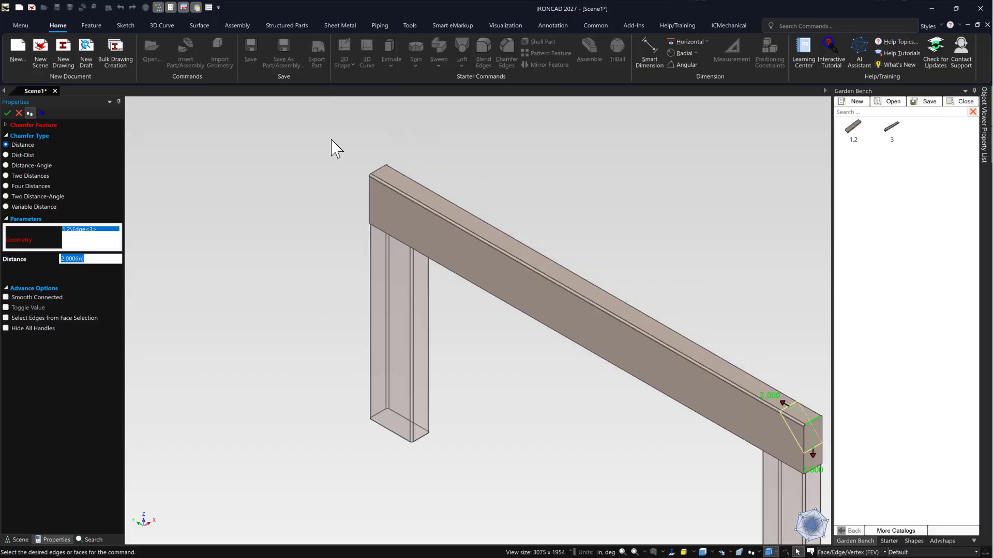
{"action": "left_click", "coordinate": [379, 169]}
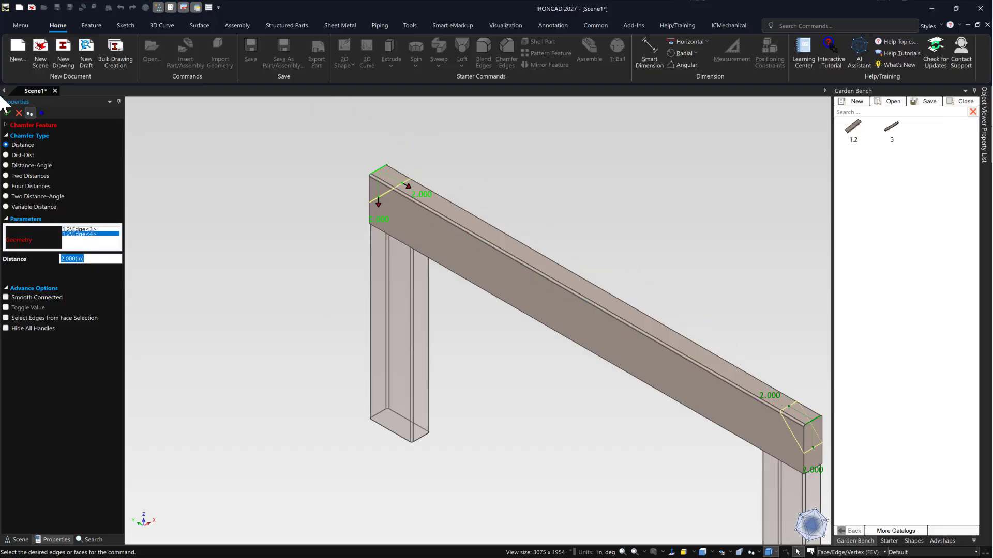
{"action": "left_click", "coordinate": [7, 113]}
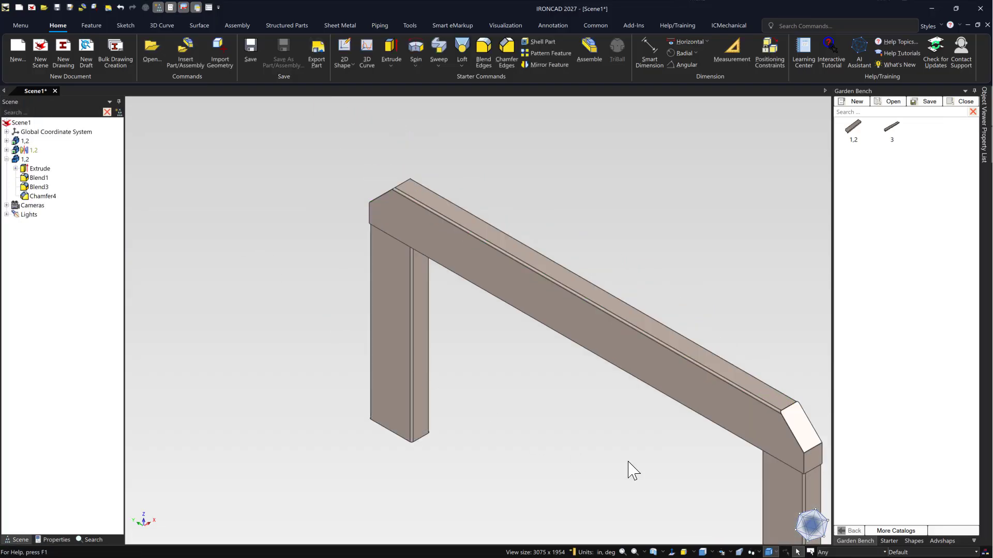
{"action": "key", "text": "F8"}
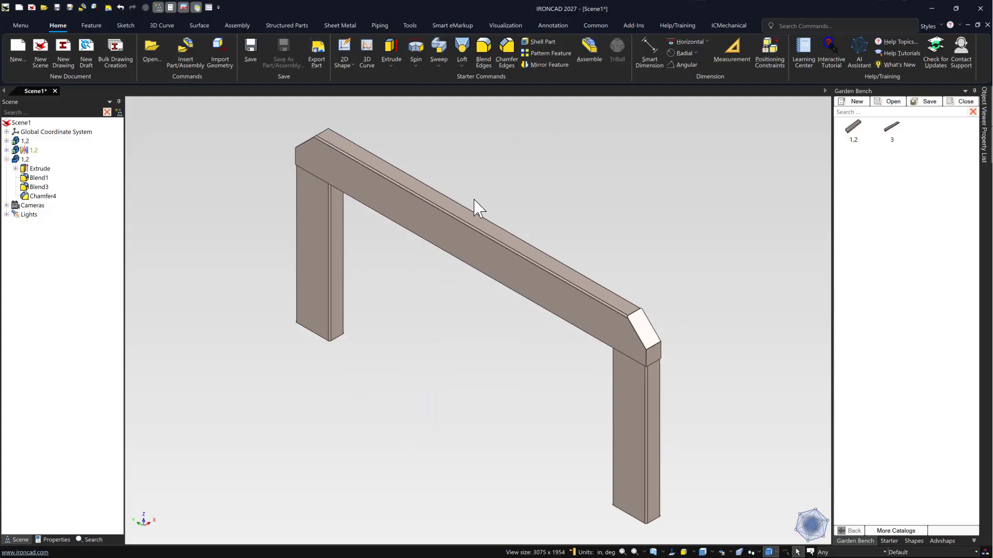
{"action": "mouse_move", "coordinate": [366, 228]}
{"action": "middle_mouse_down"}
{"action": "mouse_move", "coordinate": [354, 150]}
{"action": "mouse_move", "coordinate": [313, 148]}
{"action": "mouse_move", "coordinate": [371, 224]}
{"action": "middle_mouse_up"}
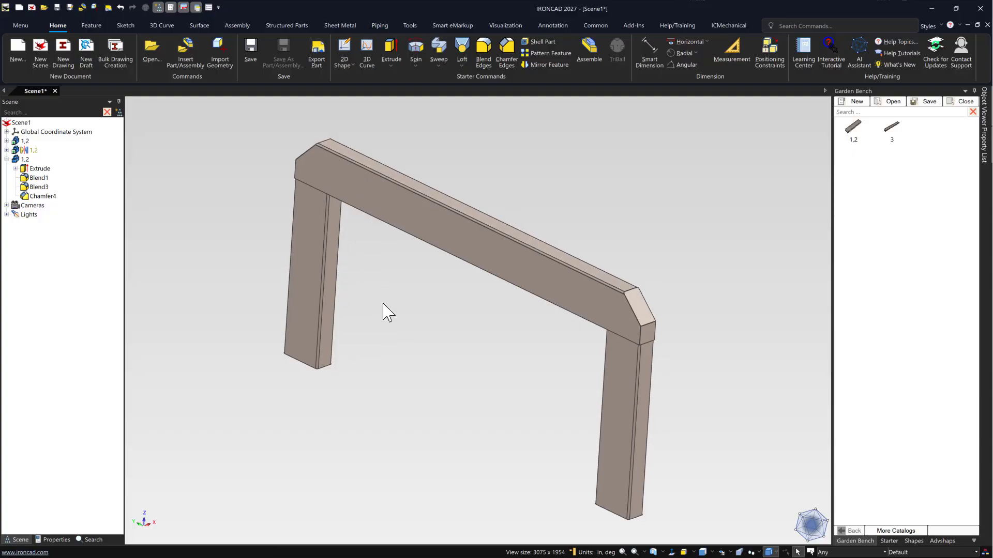
Group the crossboard and both uprights into a single assembly
{"action": "middle_click_drag", "start_coordinate": [400, 279], "coordinate": [423, 289]}
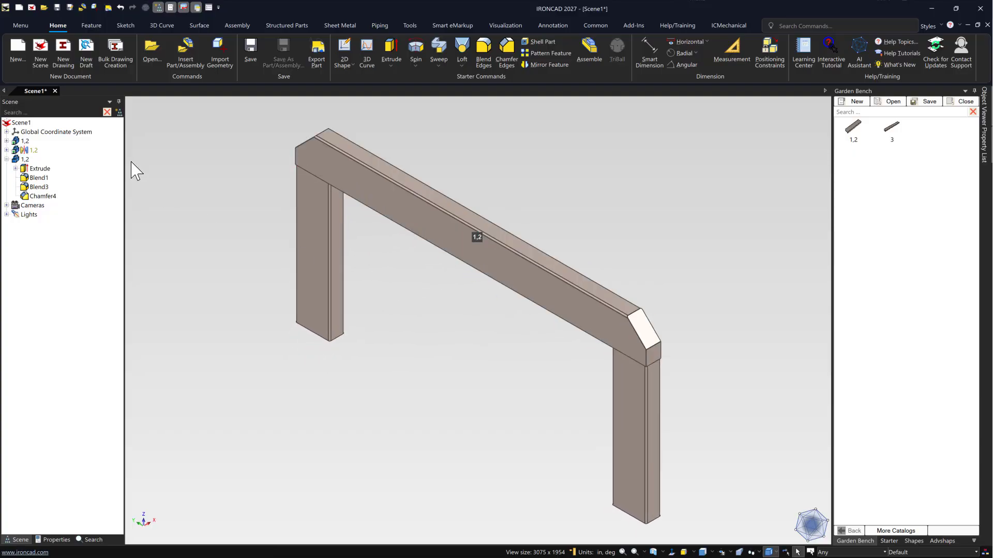
{"action": "left_click", "coordinate": [7, 159]}
{"action": "left_click", "coordinate": [25, 159]}
{"action": "left_click", "coordinate": [29, 150], "text": "ctrl"}
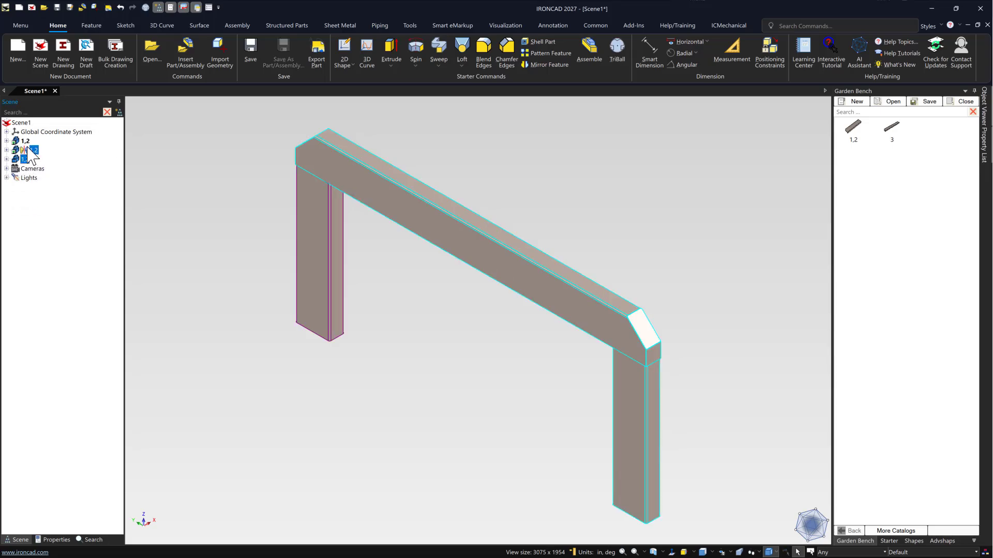
{"action": "left_click", "coordinate": [24, 140], "text": "ctrl"}
{"action": "right_click", "coordinate": [30, 140]}
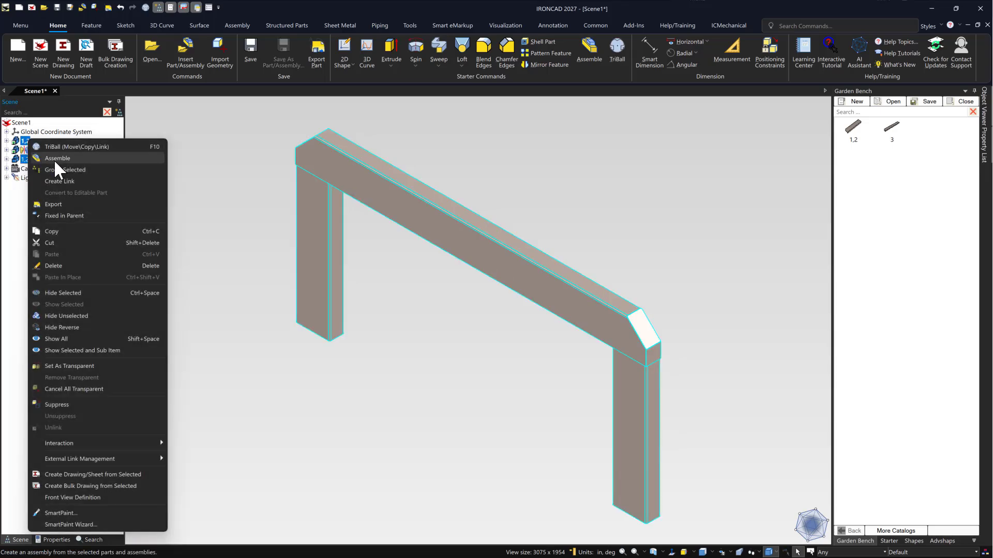
{"action": "left_click", "coordinate": [55, 160]}
Activate the TriBall on the assembly and relocate it alone to the middle of the crossboard's upper edge
{"action": "scroll", "coordinate": [515, 337], "scroll_direction": "down", "scroll_amount": 1}
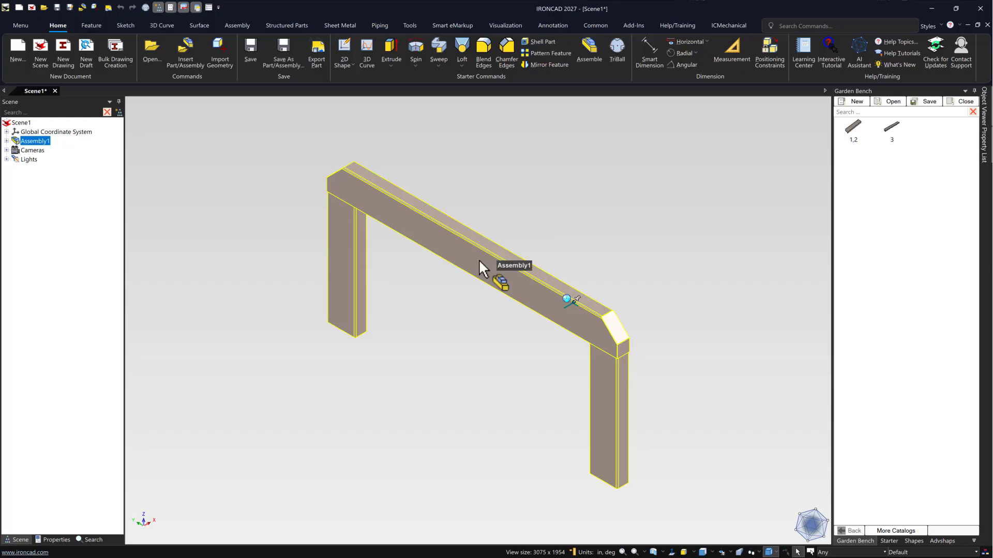
{"action": "key", "text": "F10"}
{"action": "left_click_drag", "start_coordinate": [585, 303], "coordinate": [491, 241]}
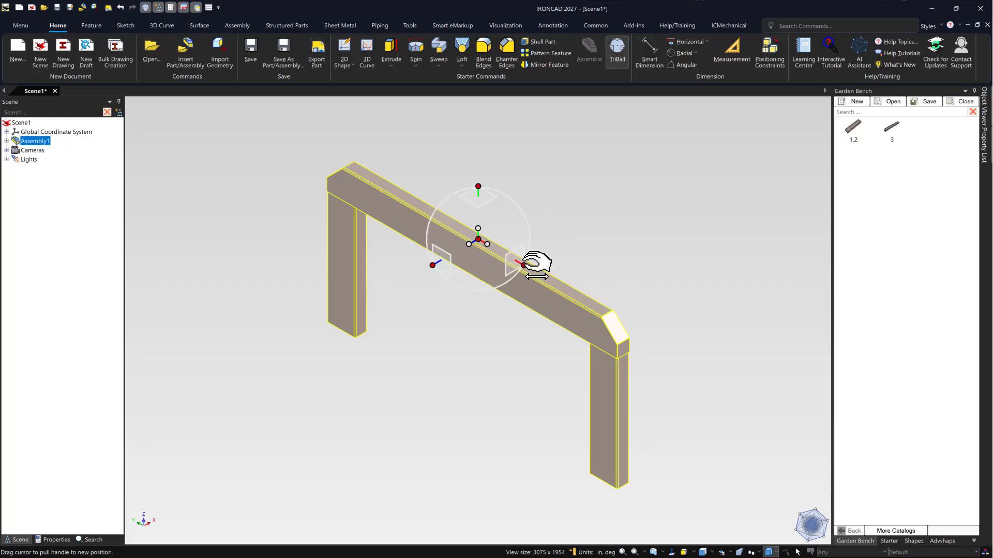
{"action": "key", "text": "space"}
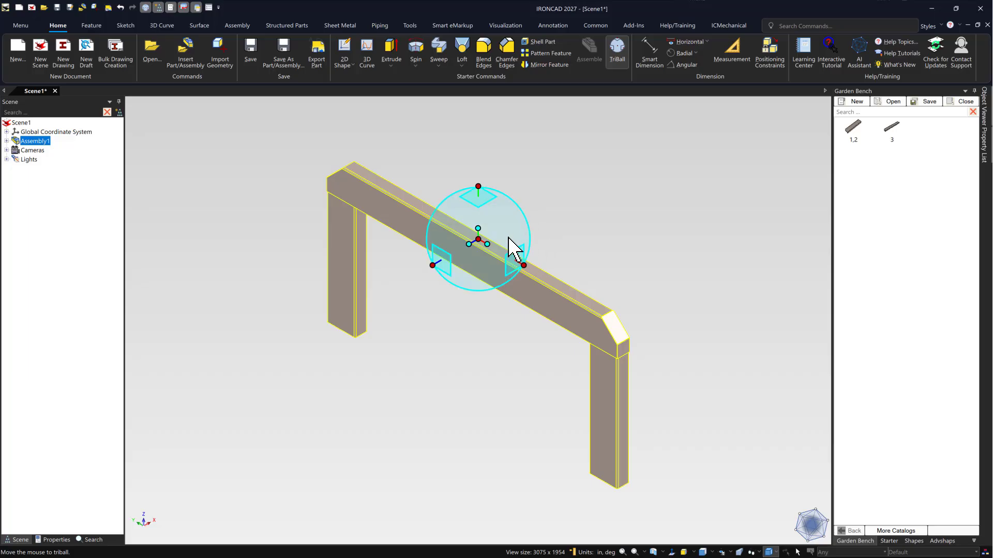
In the top view, offset the detached TriBall 9 in from the frame's outer face, perpendicular to the crossboard
{"action": "key", "text": "t"}
{"action": "scroll", "coordinate": [534, 317], "scroll_direction": "down", "scroll_amount": 1}
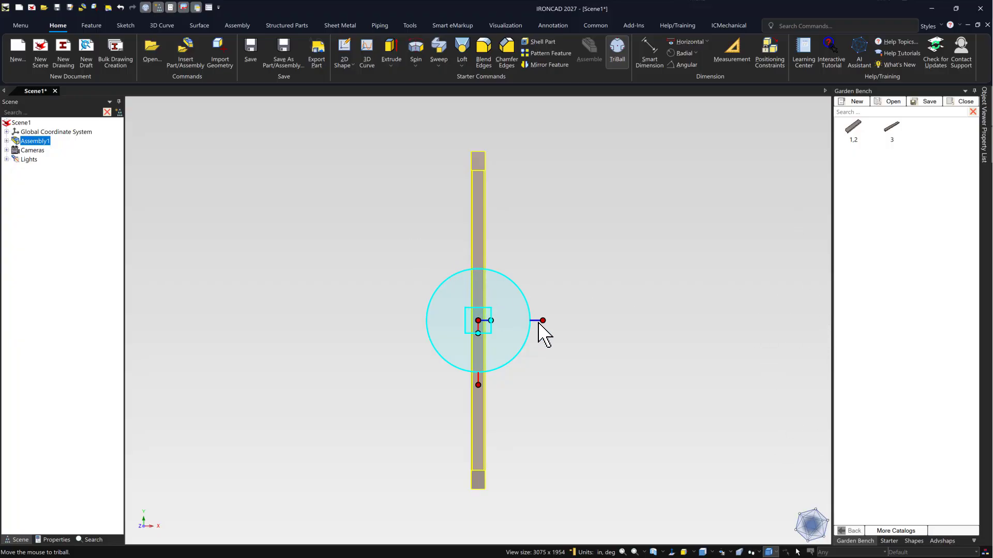
{"action": "scroll", "coordinate": [439, 314], "scroll_direction": "up", "scroll_amount": 3}
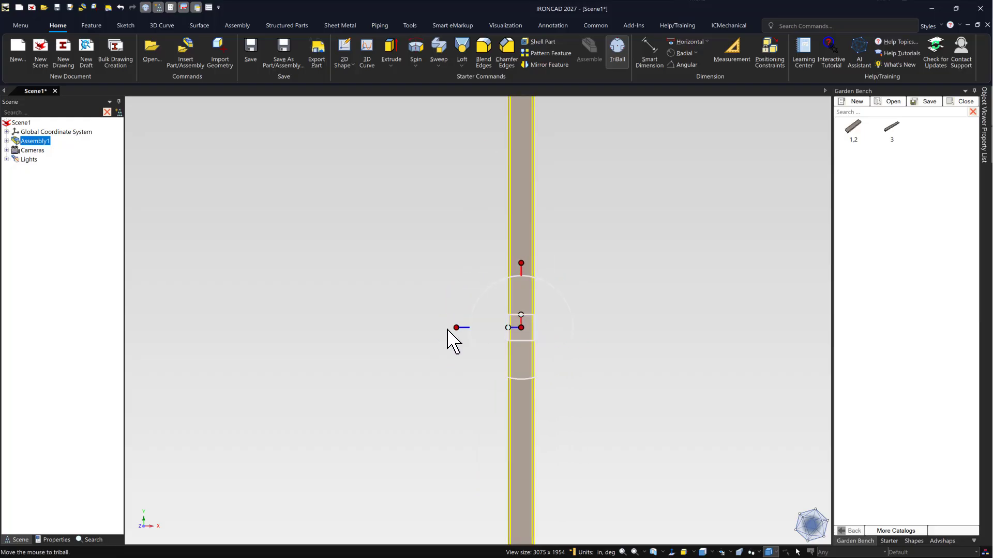
{"action": "left_click_drag", "start_coordinate": [517, 328], "coordinate": [483, 331]}
{"action": "scroll", "coordinate": [612, 344], "scroll_direction": "down", "scroll_amount": 3}
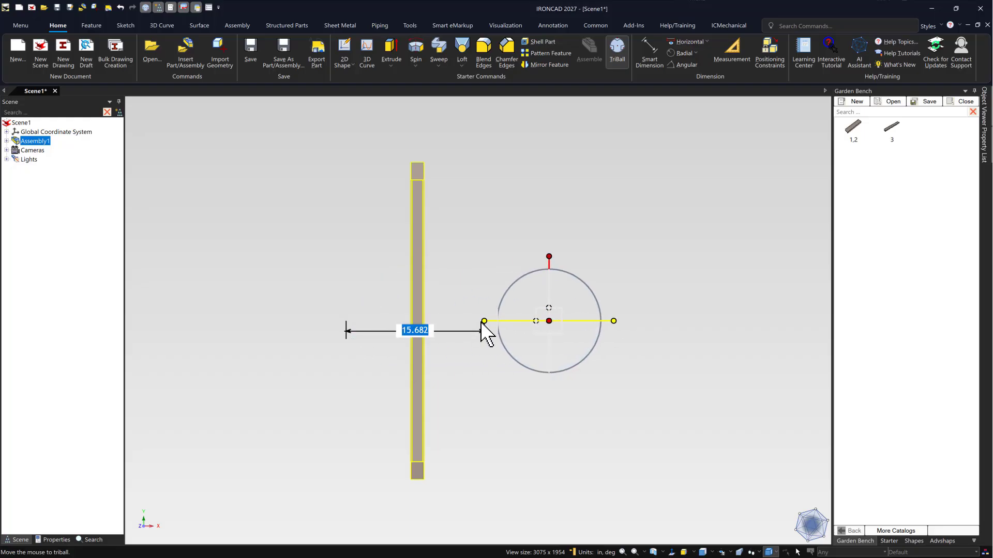
{"action": "type", "text": "9"}
{"action": "key", "text": "Return"}
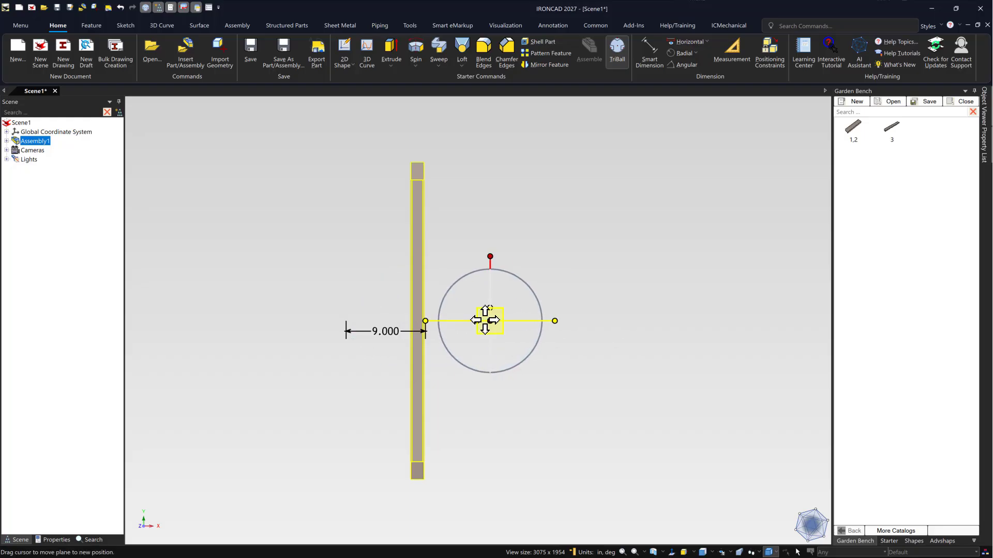
Mirror the frame assembly as a link across the offset TriBall plane and close the TriBall
{"action": "scroll", "coordinate": [486, 321], "scroll_direction": "up", "scroll_amount": 1}
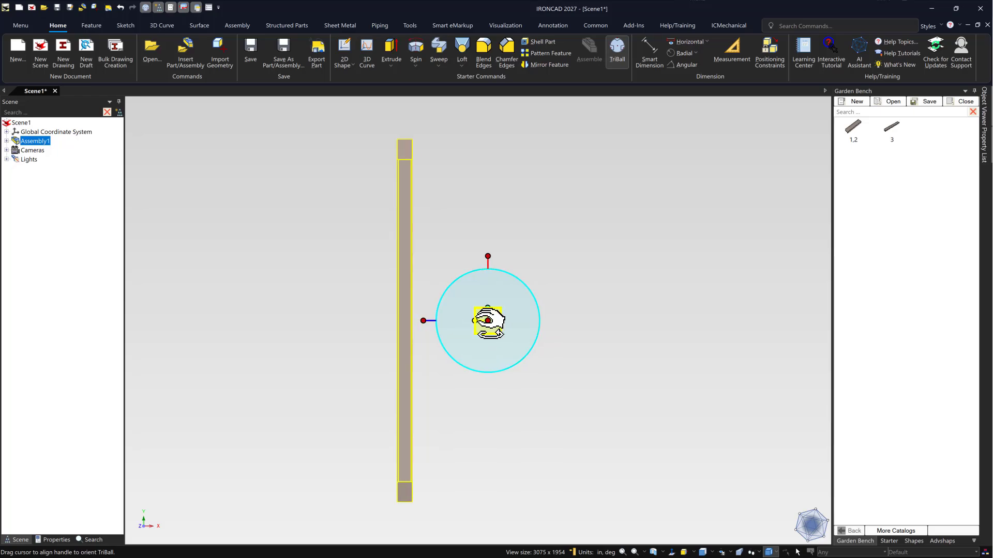
{"action": "right_click", "coordinate": [477, 321]}
{"action": "mouse_move", "coordinate": [532, 449]}
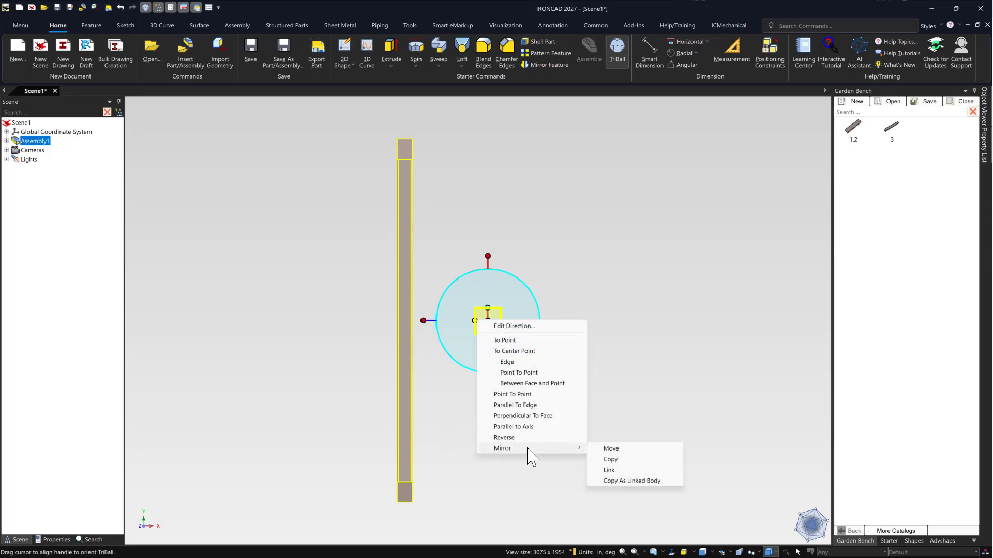
{"action": "left_click", "coordinate": [608, 470]}
{"action": "key", "text": "F10"}
{"action": "left_click", "coordinate": [635, 278]}
Measure the overall width between the outer faces of the two crossboards, then return to the isometric view and scene tree
{"action": "middle_click_drag", "start_coordinate": [641, 288], "coordinate": [696, 234]}
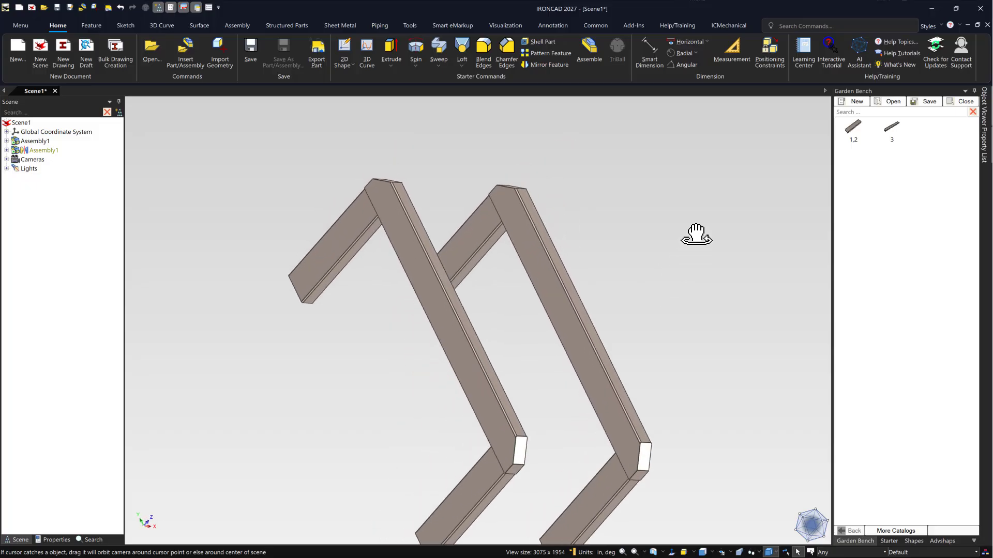
{"action": "key", "text": "m"}
{"action": "left_click", "coordinate": [471, 348]}
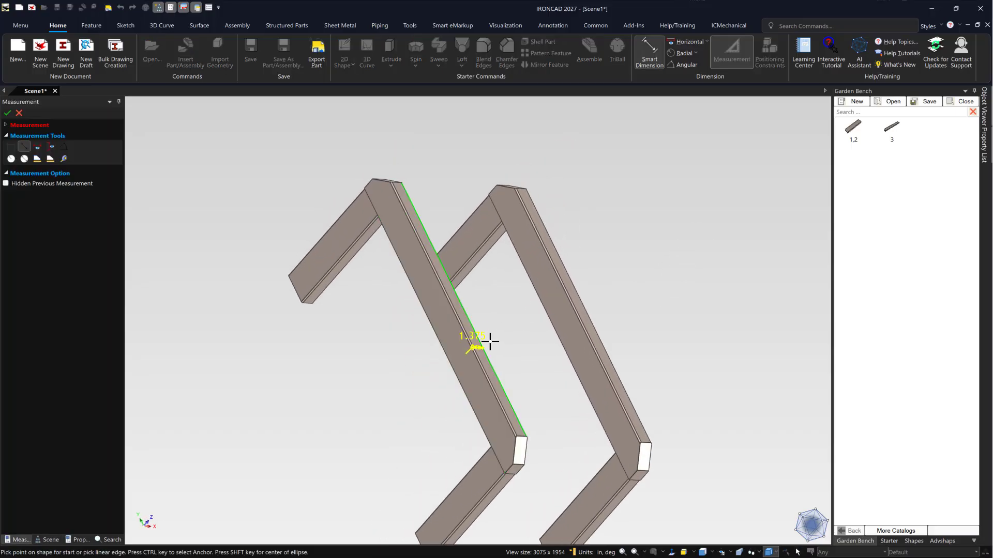
{"action": "middle_click_drag", "start_coordinate": [490, 341], "coordinate": [623, 337]}
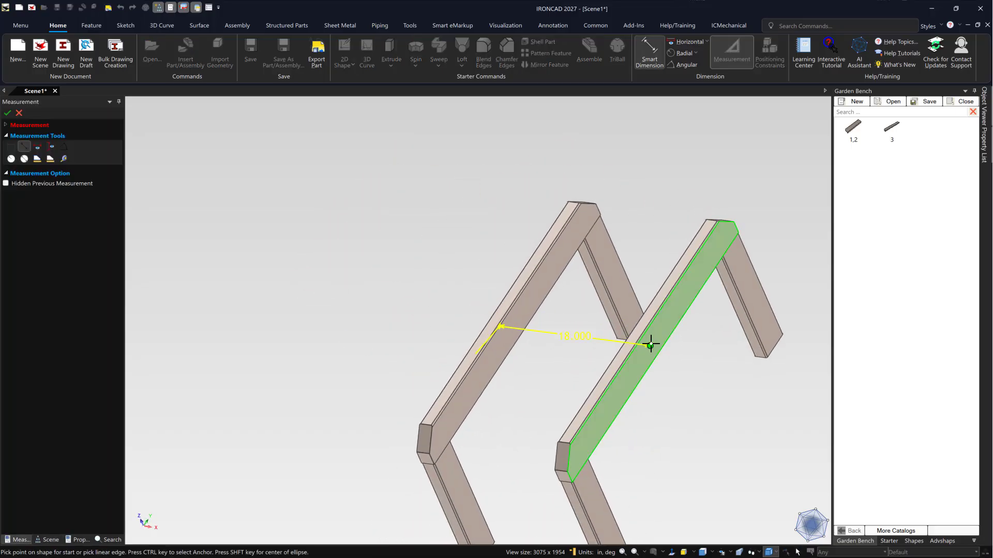
{"action": "key", "text": "Escape"}
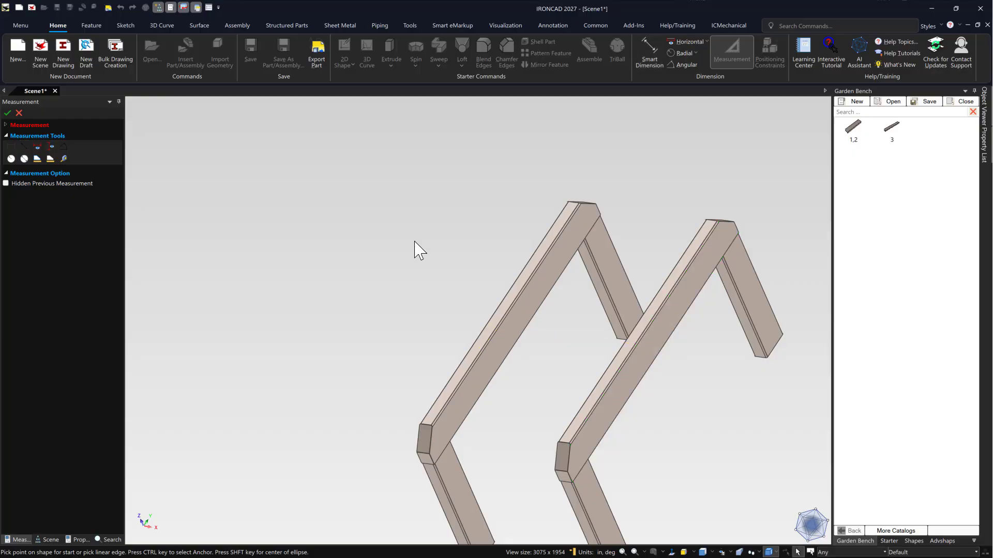
{"action": "key", "text": "F8"}
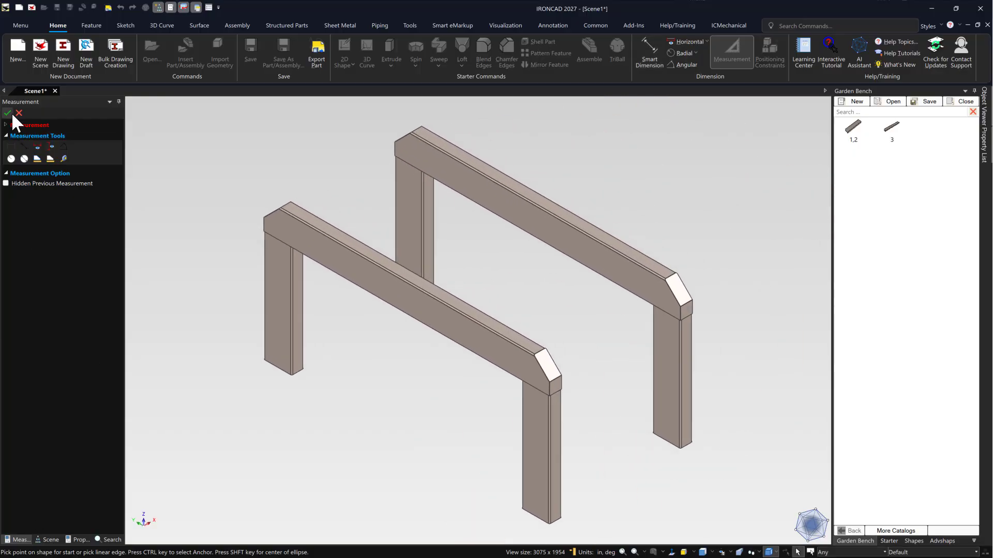
{"action": "left_click", "coordinate": [9, 114]}
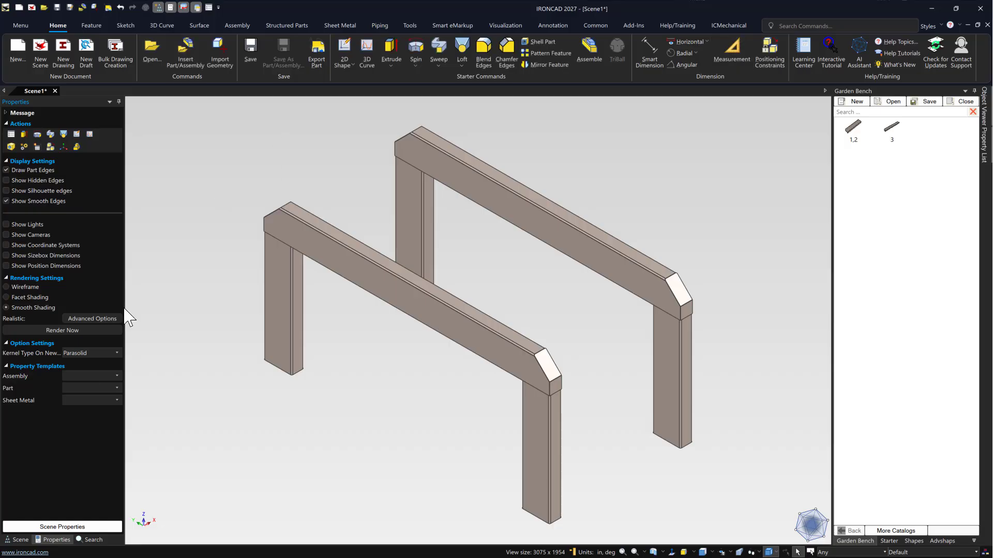
{"action": "left_click", "coordinate": [27, 539]}
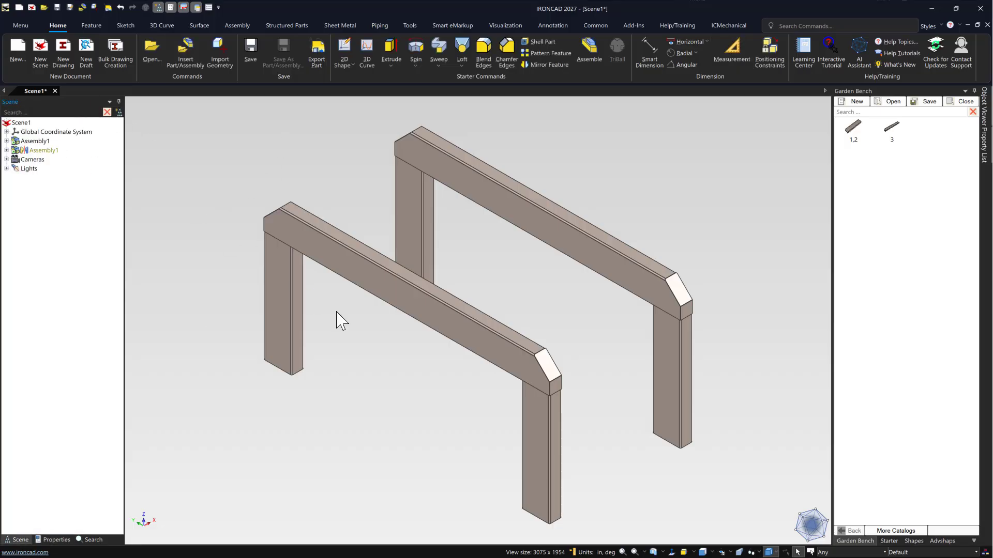
Insert board 3 from the Garden Bench catalog into the scene above the two frames
{"action": "left_click", "coordinate": [294, 300]}
{"action": "left_click", "coordinate": [382, 355]}
{"action": "left_click_drag", "start_coordinate": [896, 135], "coordinate": [605, 178]}
{"action": "left_click", "coordinate": [620, 174]}
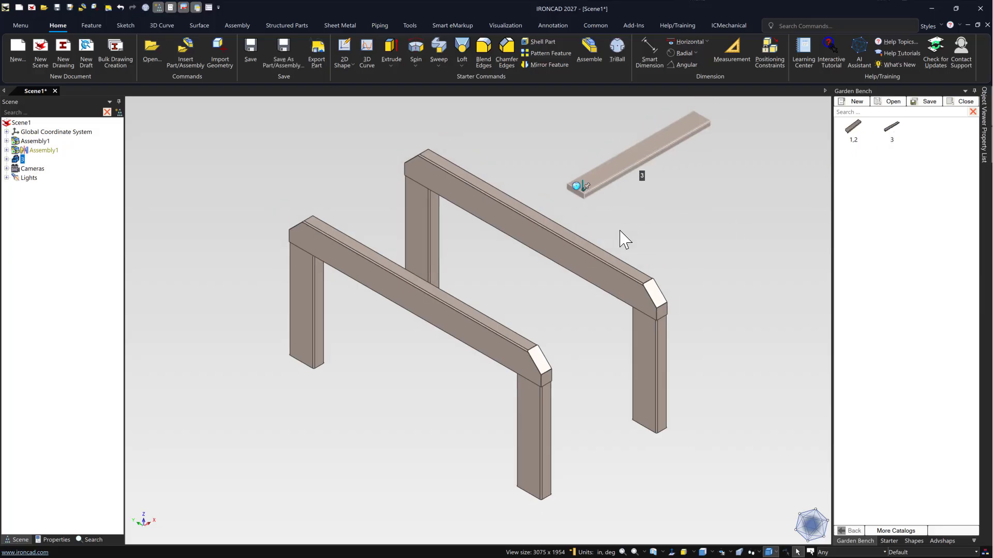
Relocate the TriBall to the lower end edge of board 3 and move the board onto the midpoint of the nearer crossboard
{"action": "key", "text": "F10"}
{"action": "key", "text": "space"}
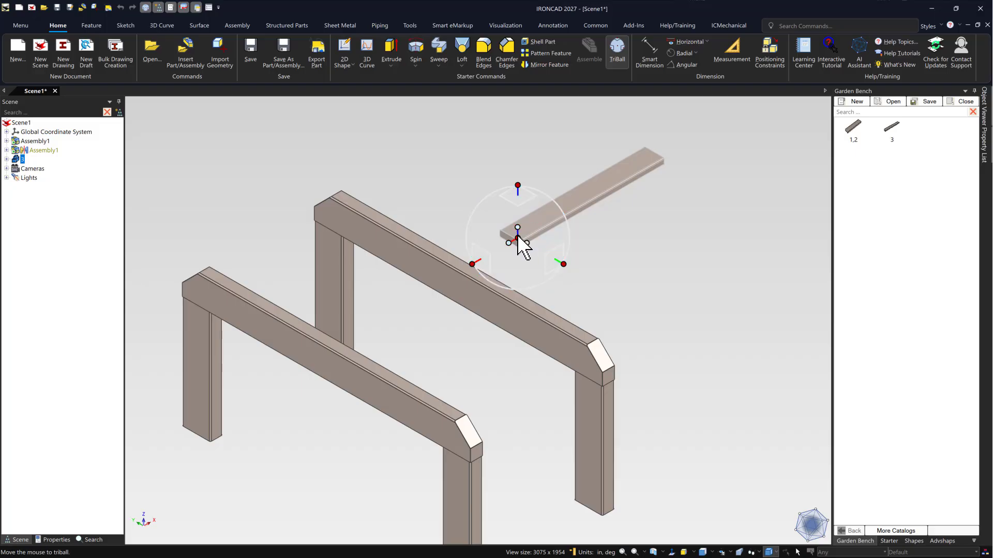
{"action": "left_click_drag", "start_coordinate": [525, 237], "coordinate": [519, 242]}
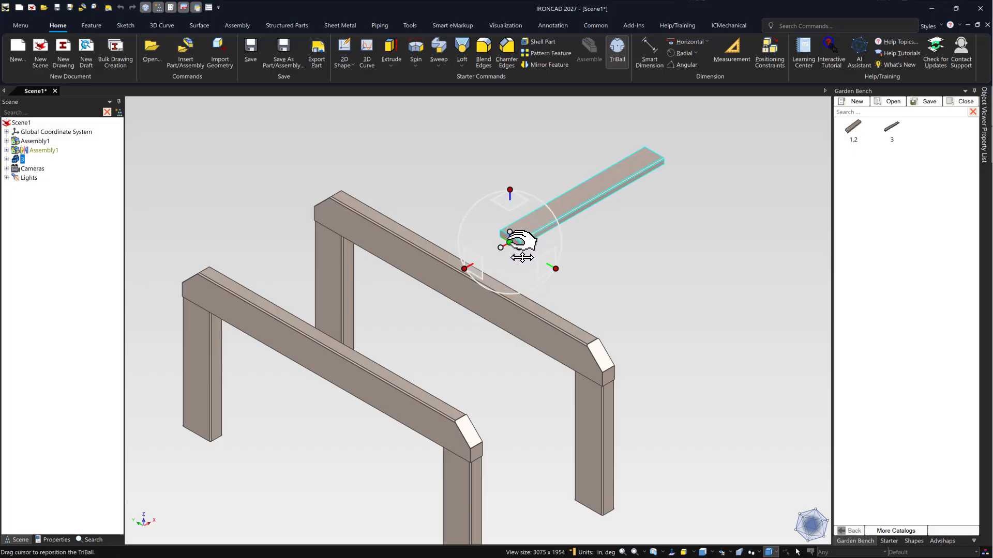
{"action": "key", "text": "space"}
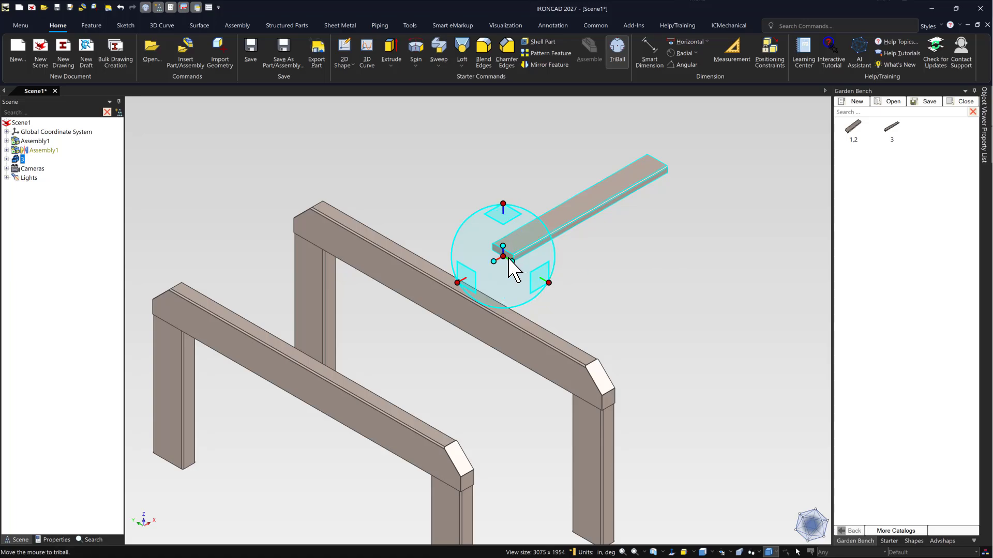
{"action": "left_click_drag", "start_coordinate": [473, 275], "coordinate": [306, 370]}
In an end-on view, raise board 3 so its underside sits on the top faces of the crossboards
{"action": "scroll", "coordinate": [324, 390], "scroll_direction": "up", "scroll_amount": 3}
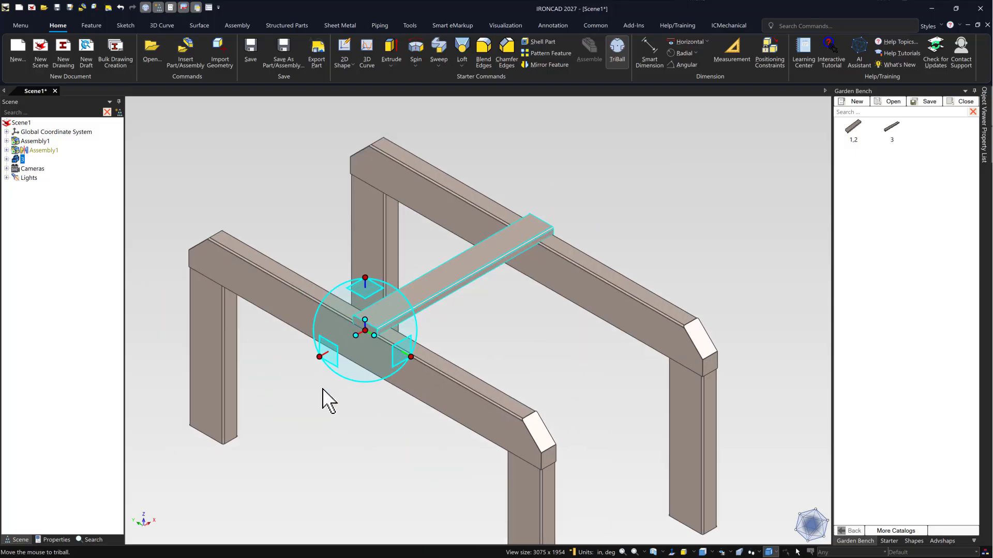
{"action": "key", "text": "F7"}
{"action": "key", "text": "shift+Right"}
{"action": "scroll", "coordinate": [394, 279], "scroll_direction": "up", "scroll_amount": 4}
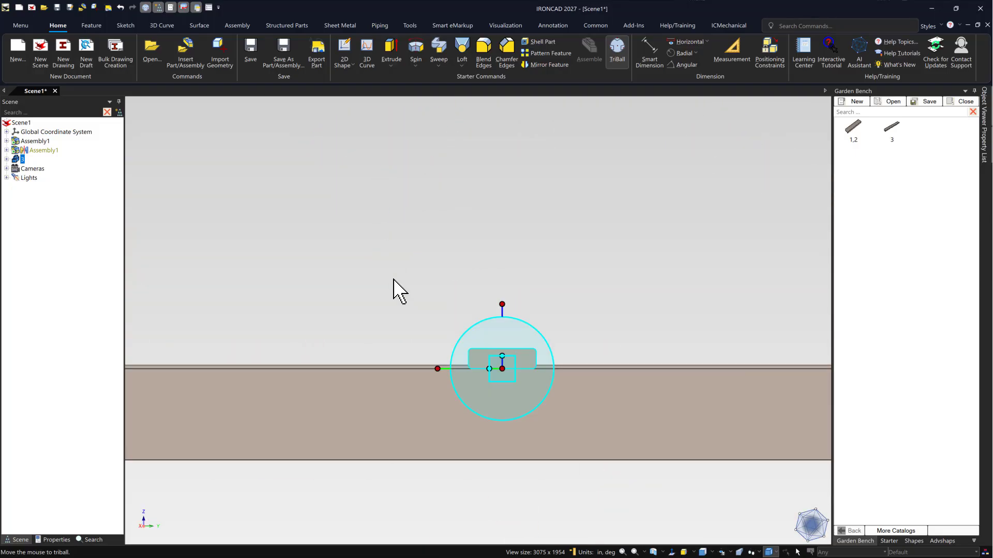
{"action": "left_click", "coordinate": [541, 282]}
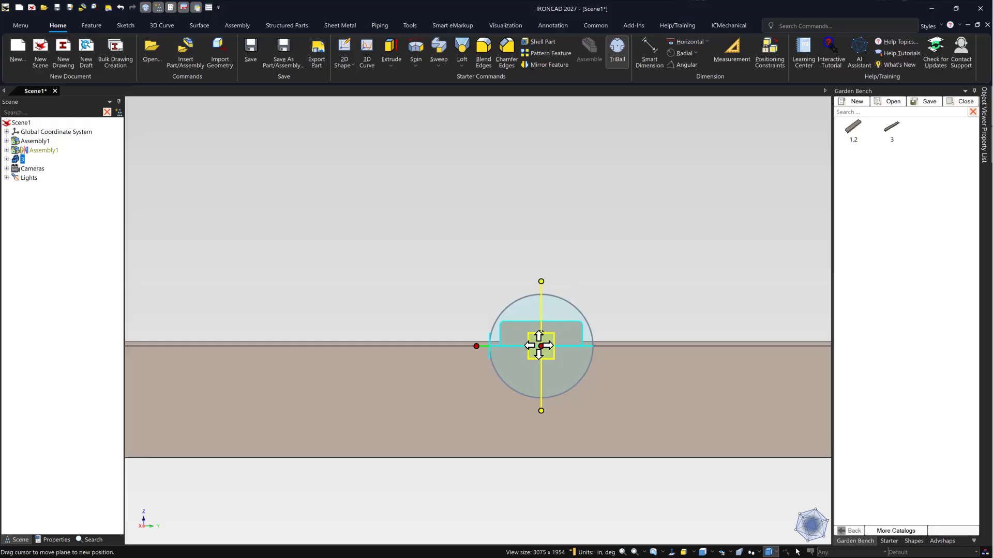
{"action": "left_click_drag", "start_coordinate": [541, 346], "coordinate": [612, 343]}
{"action": "left_click", "coordinate": [628, 290]}
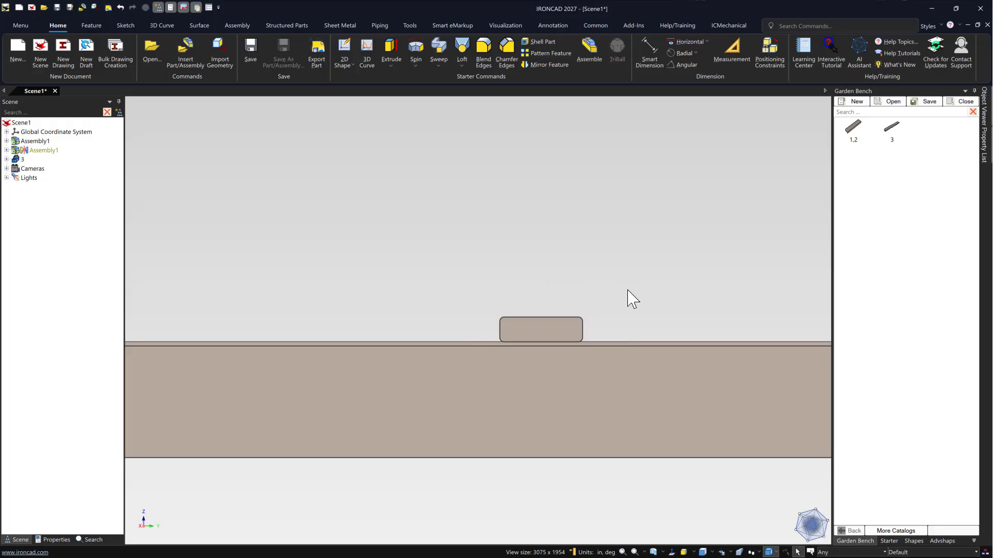
Examine the placed slat and the two linked frame assemblies by selecting each in turn
{"action": "scroll", "coordinate": [627, 290], "scroll_direction": "down", "scroll_amount": 1}
{"action": "middle_click_drag", "start_coordinate": [626, 283], "coordinate": [598, 332]}
{"action": "scroll", "coordinate": [595, 334], "scroll_direction": "down", "scroll_amount": 5}
{"action": "left_click", "coordinate": [476, 244]}
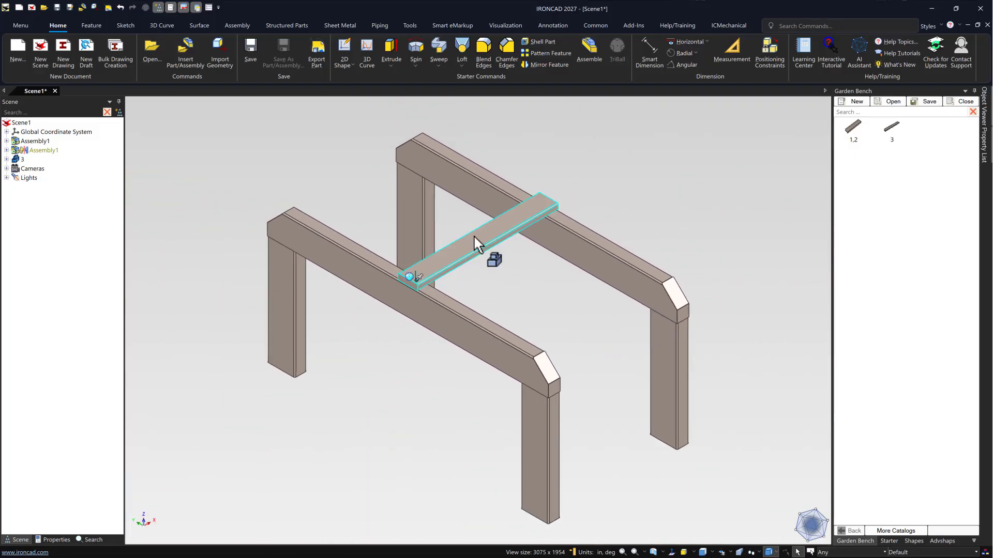
{"action": "left_click", "coordinate": [481, 276]}
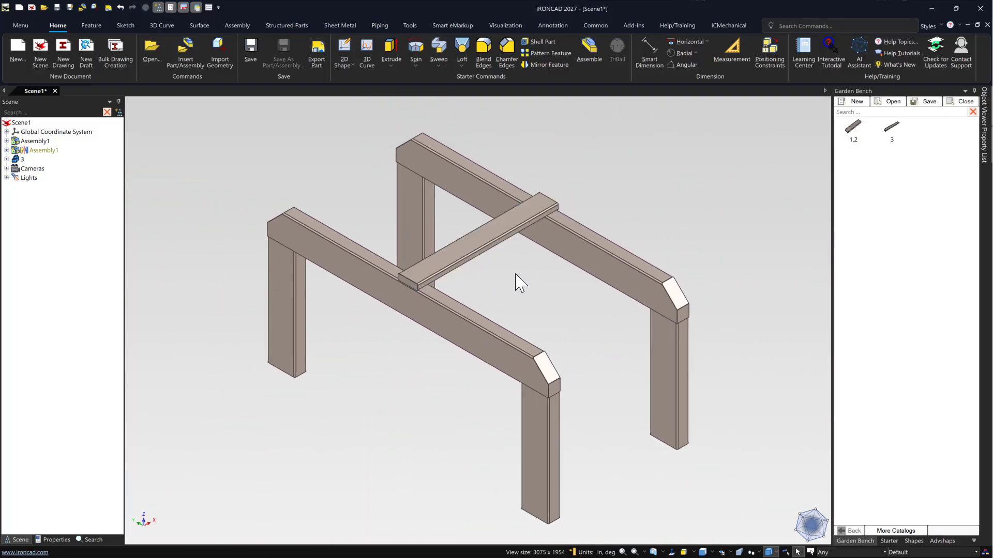
{"action": "left_click", "coordinate": [492, 242]}
{"action": "left_click", "coordinate": [550, 288]}
{"action": "left_click", "coordinate": [481, 254]}
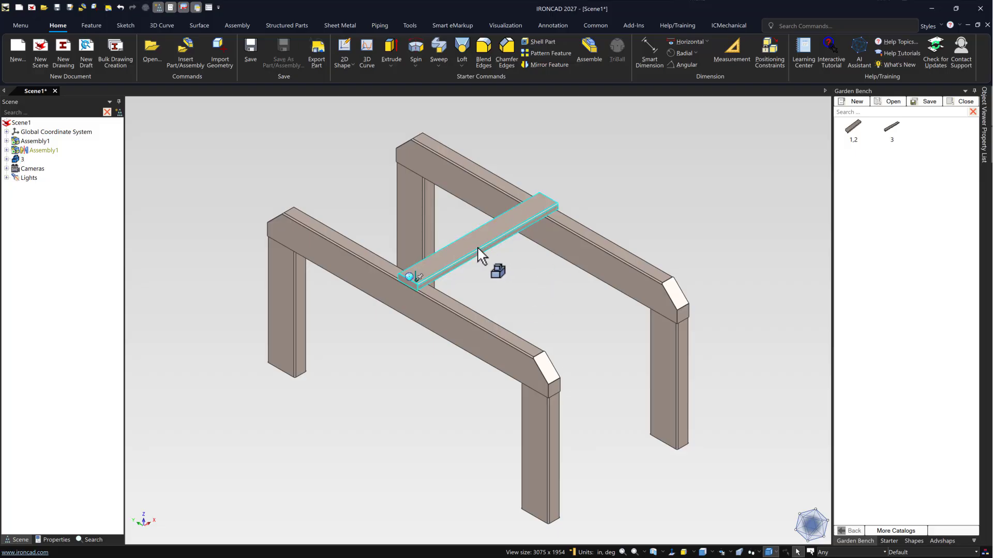
{"action": "left_click", "coordinate": [295, 209]}
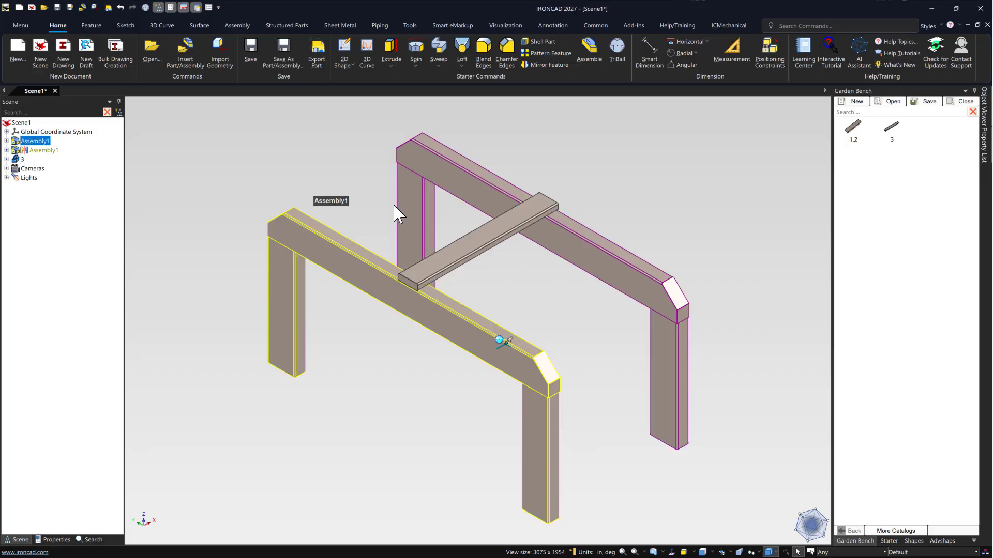
{"action": "left_click", "coordinate": [530, 309]}
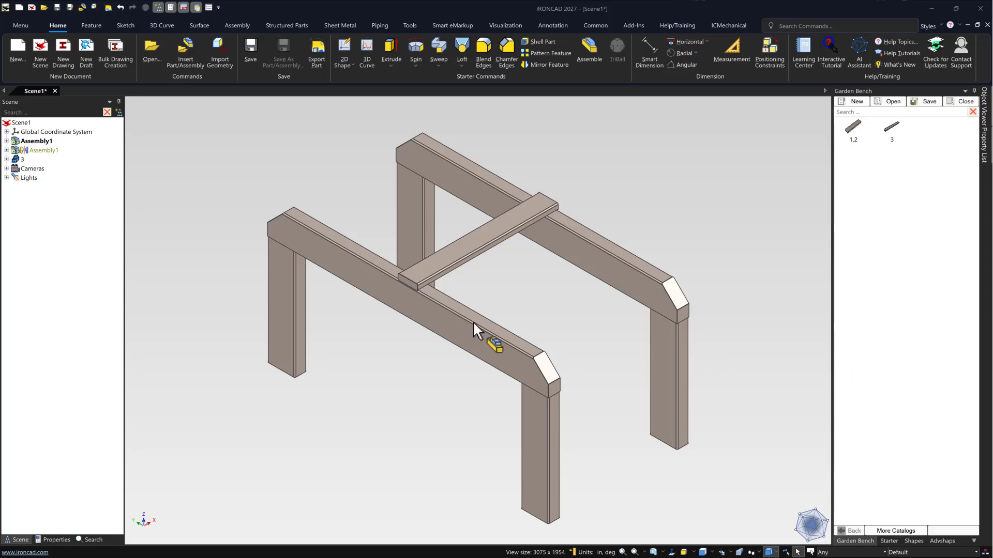
{"action": "left_click", "coordinate": [463, 249]}
{"action": "left_click", "coordinate": [668, 425]}
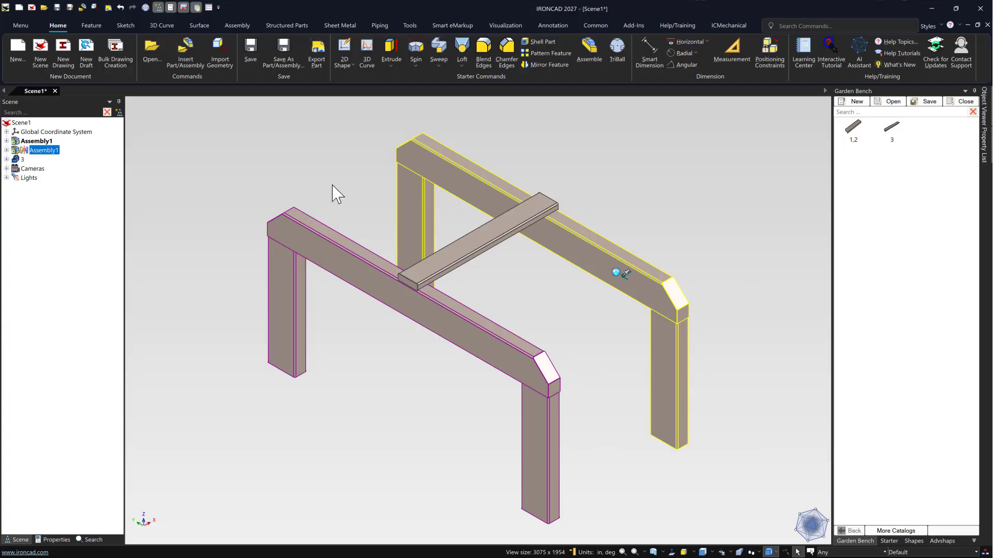
{"action": "left_click", "coordinate": [819, 205]}
Insert a second board 3 from the Garden Bench catalog beside the farther frame
{"action": "scroll", "coordinate": [688, 264], "scroll_direction": "up", "scroll_amount": 1}
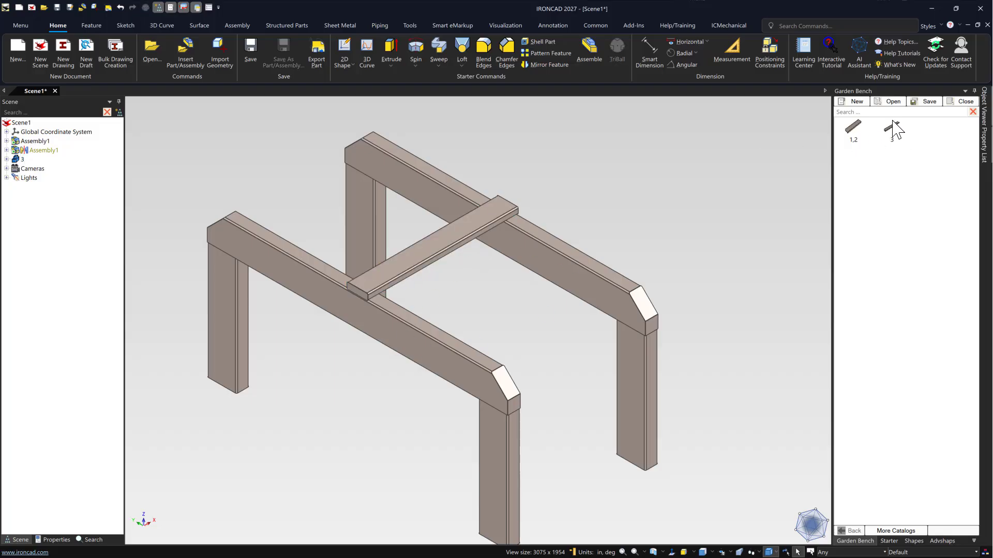
{"action": "left_click_drag", "start_coordinate": [785, 227], "coordinate": [709, 288]}
{"action": "scroll", "coordinate": [687, 290], "scroll_direction": "up", "scroll_amount": 3}
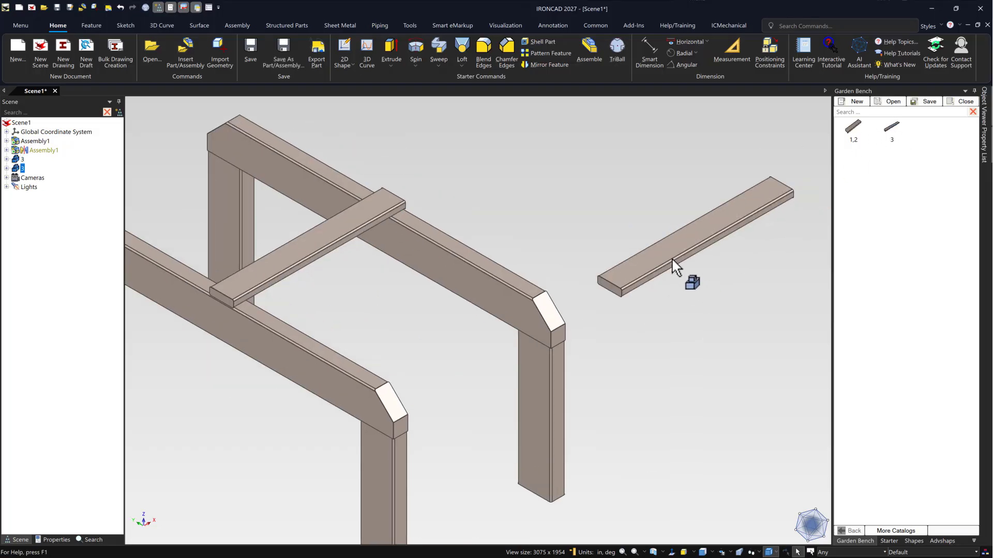
Rotate the second board 3 by 45 degrees about its length with the TriBall
{"action": "key", "text": "F10"}
{"action": "key", "text": "Escape"}
{"action": "key", "text": "Escape"}
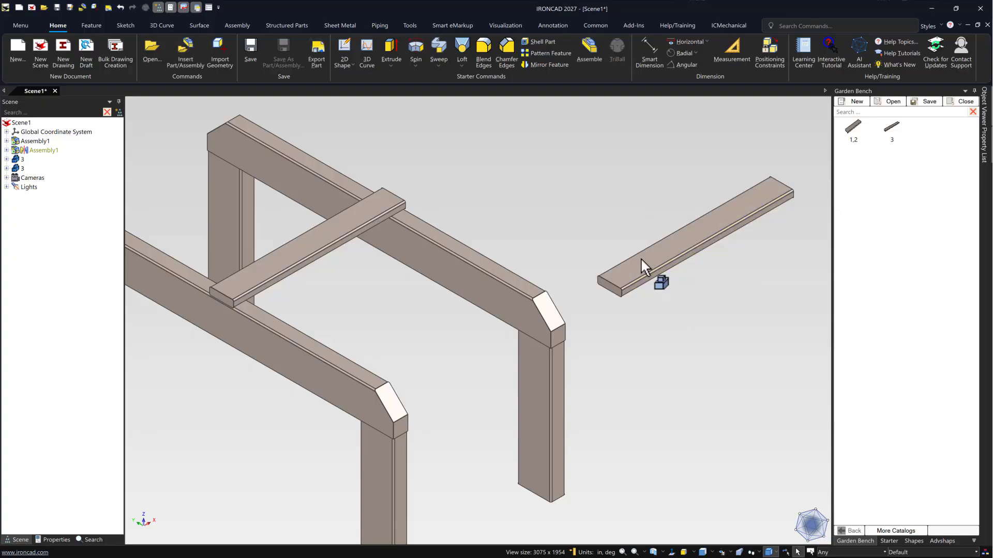
{"action": "left_click", "coordinate": [642, 258]}
{"action": "key", "text": "F10"}
{"action": "left_click", "coordinate": [574, 311]}
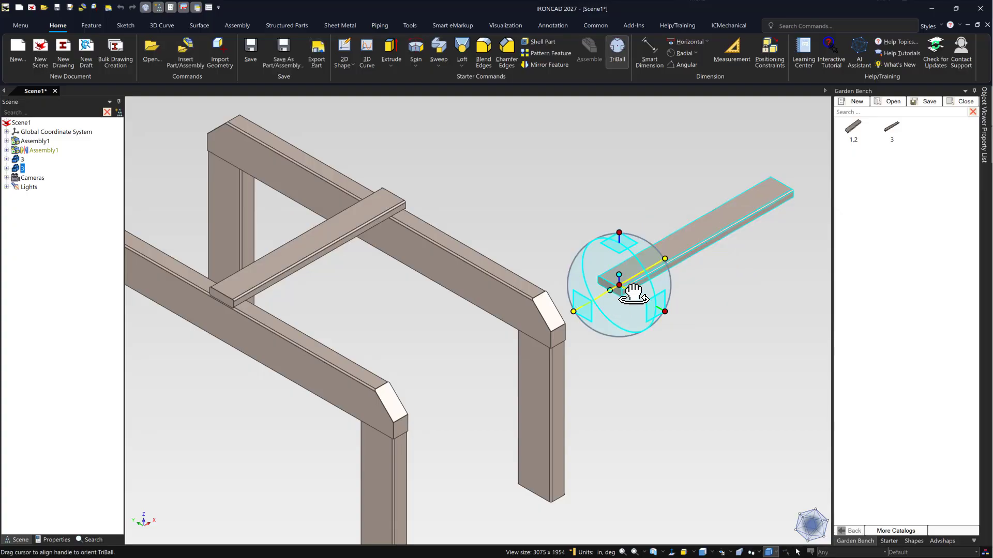
{"action": "left_click_drag", "start_coordinate": [634, 294], "coordinate": [646, 305]}
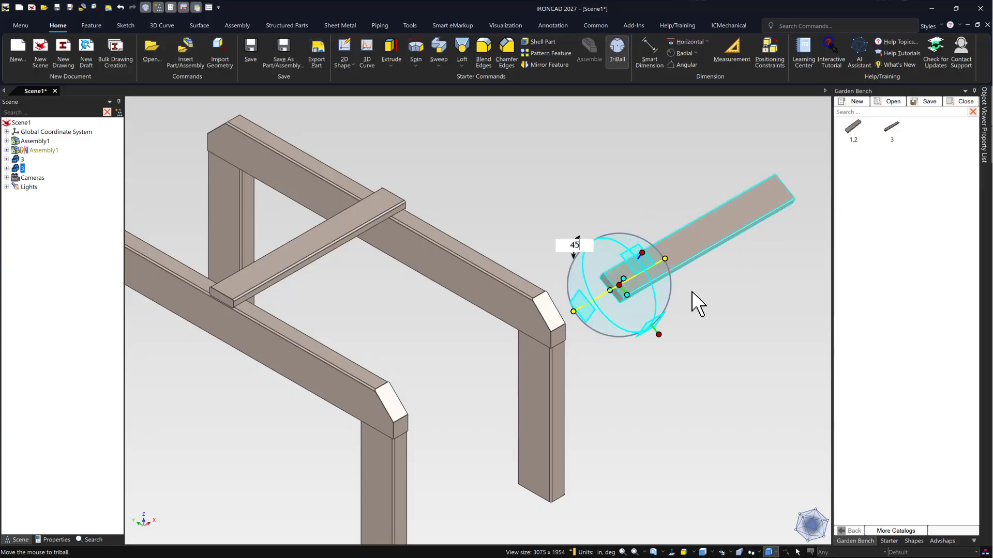
{"action": "type", "text": "45"}
{"action": "key", "text": "Return"}
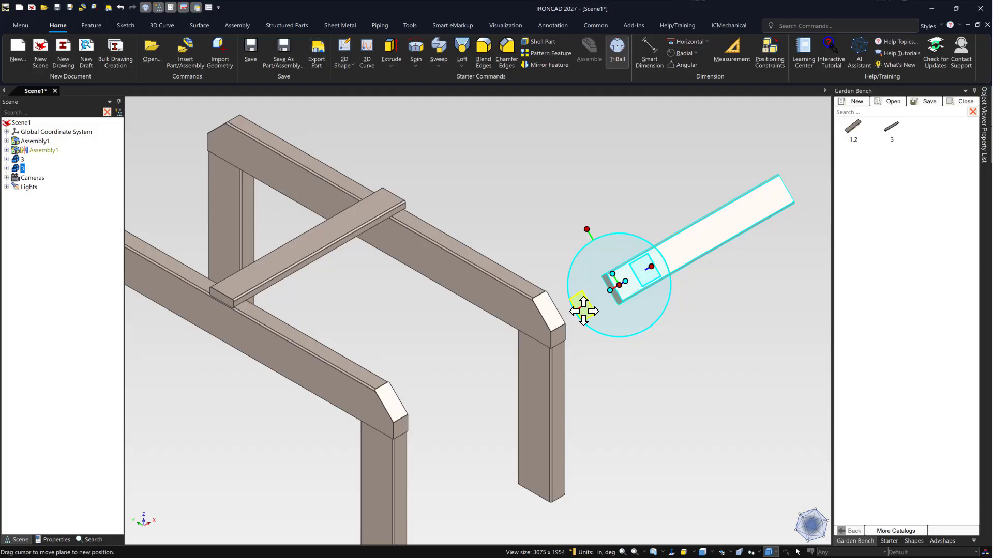
{"action": "left_click", "coordinate": [574, 311]}
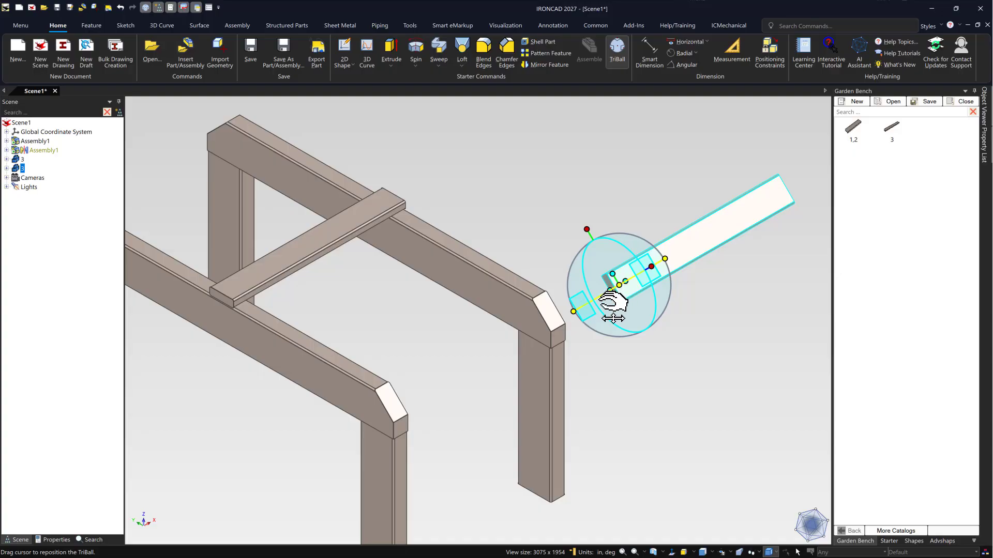
{"action": "left_click_drag", "start_coordinate": [627, 310], "coordinate": [396, 420]}
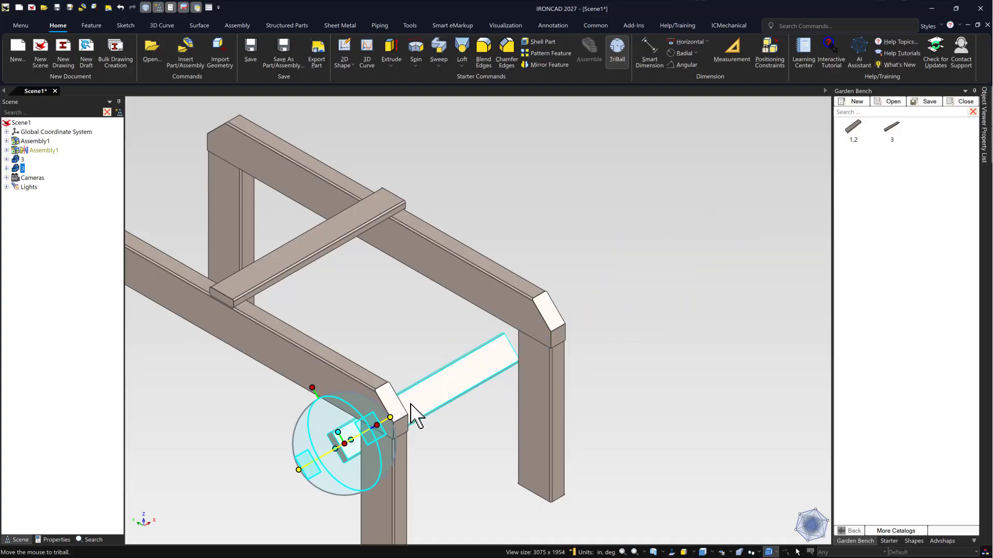
{"action": "key", "text": "ctrl+z"}
Relocate the tilted board's TriBall to the midpoint of the end edge on its underside
{"action": "scroll", "coordinate": [418, 392], "scroll_direction": "up", "scroll_amount": 1}
{"action": "key", "text": "space"}
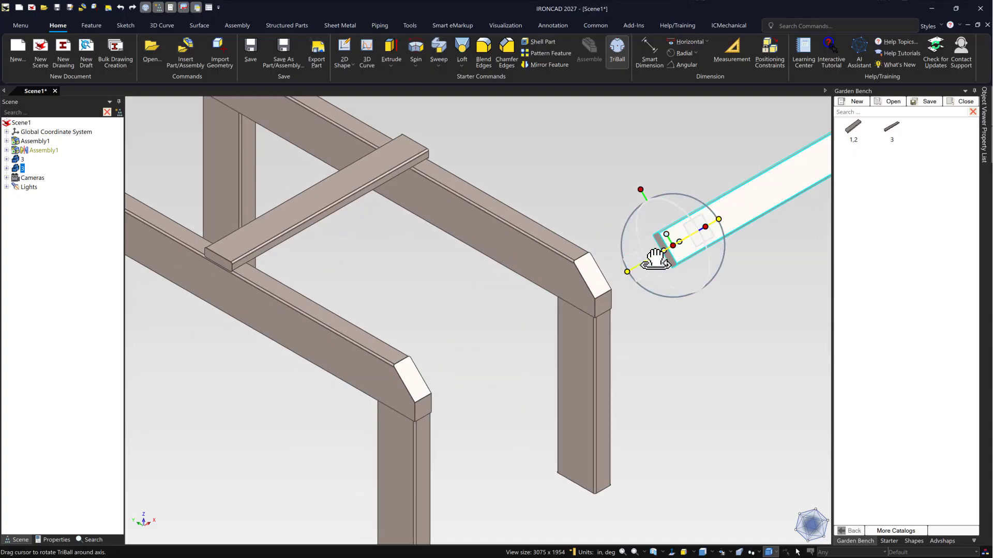
{"action": "scroll", "coordinate": [728, 301], "scroll_direction": "up", "scroll_amount": 2}
{"action": "middle_click_drag", "start_coordinate": [729, 302], "coordinate": [534, 402], "text": "shift"}
{"action": "middle_click_drag", "start_coordinate": [465, 326], "coordinate": [458, 174]}
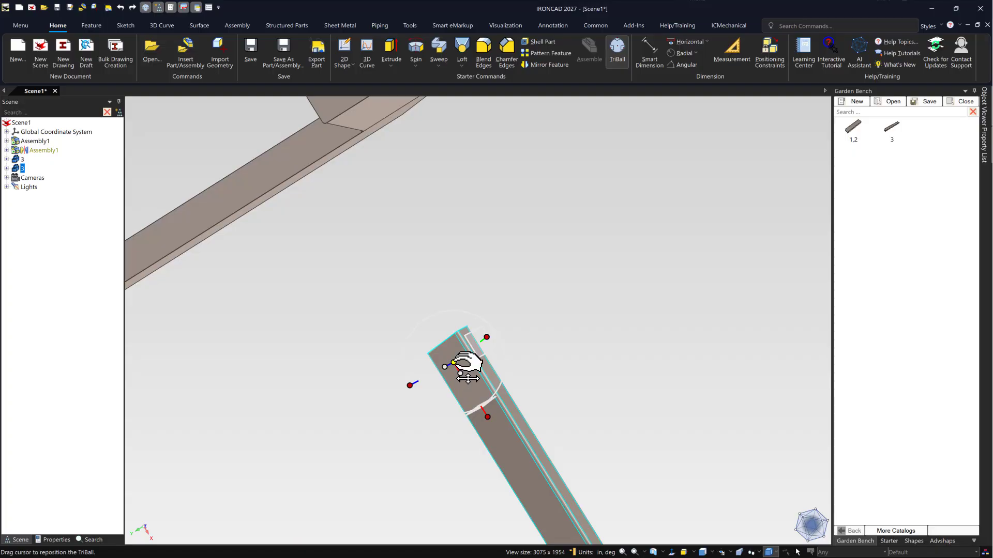
{"action": "left_click_drag", "start_coordinate": [450, 349], "coordinate": [442, 344]}
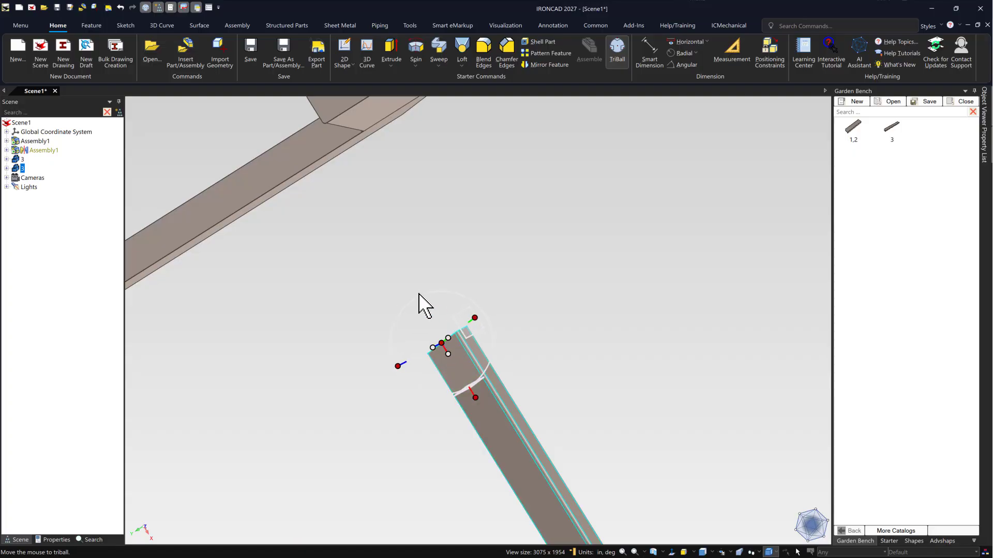
Move the tilted board onto the chamfered ends of the two frames so it lies flat across both sloped faces
{"action": "key", "text": "ctrl+7"}
{"action": "key", "text": "F8"}
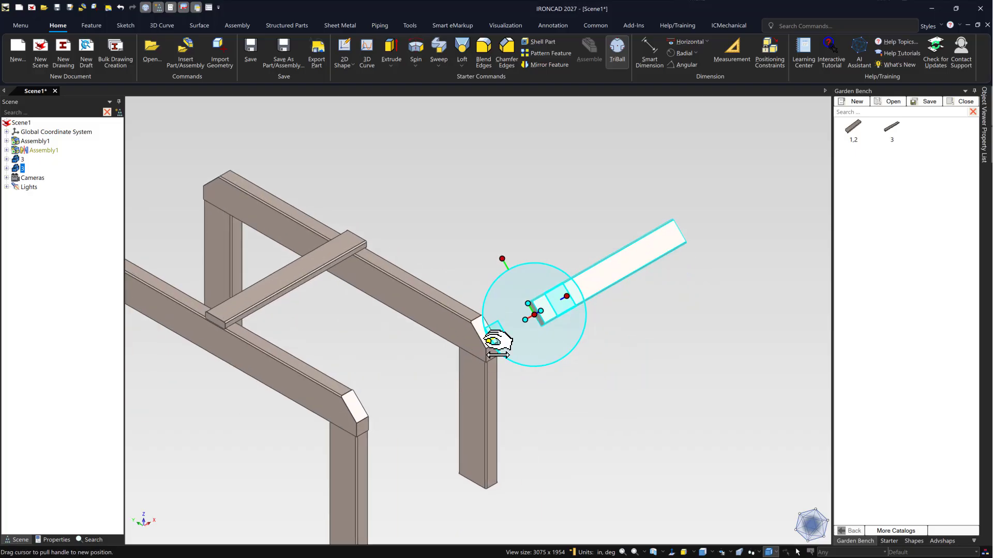
{"action": "left_click", "coordinate": [489, 341]}
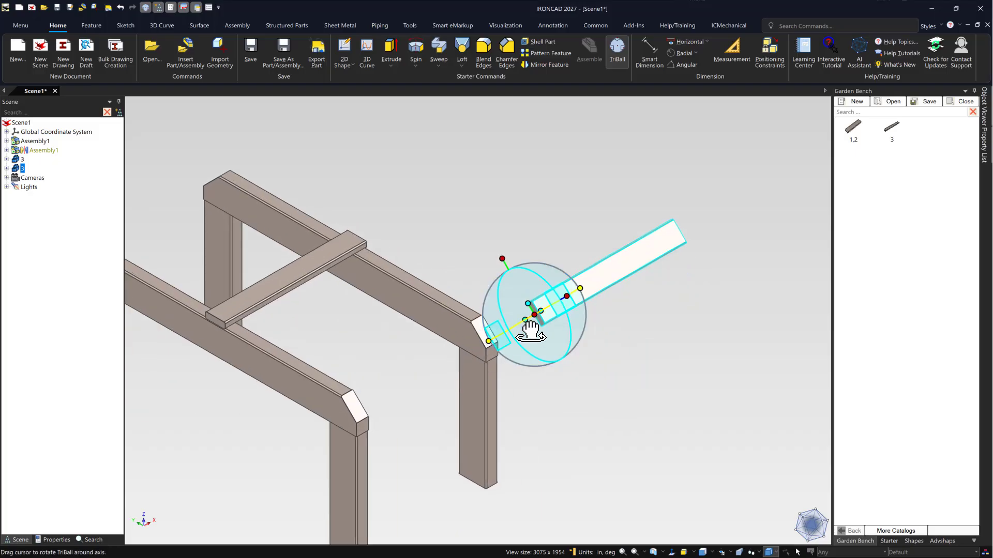
{"action": "left_click_drag", "start_coordinate": [549, 316], "coordinate": [365, 415]}
{"action": "scroll", "coordinate": [364, 417], "scroll_direction": "up", "scroll_amount": 3}
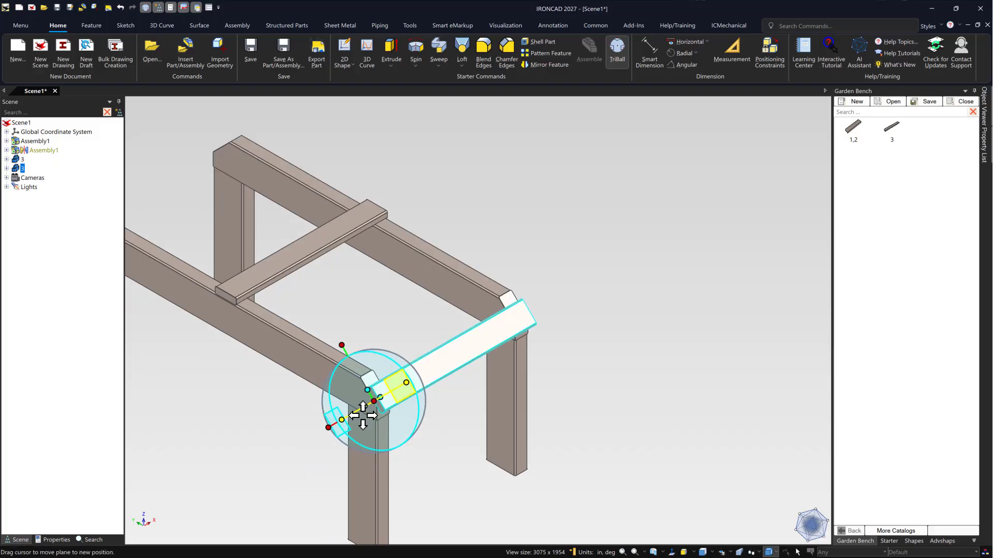
{"action": "left_click_drag", "start_coordinate": [437, 289], "coordinate": [465, 337]}
{"action": "key", "text": "F10"}
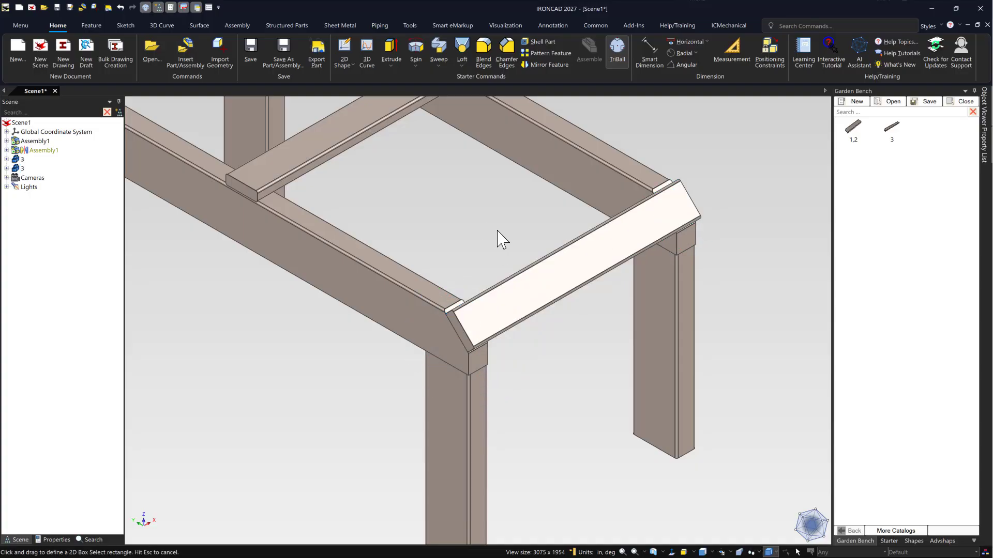
Relocate the tilted board's TriBall to the midpoint of the middle slat's lower end edge and orient it to global
{"action": "scroll", "coordinate": [450, 271], "scroll_direction": "down", "scroll_amount": 4}
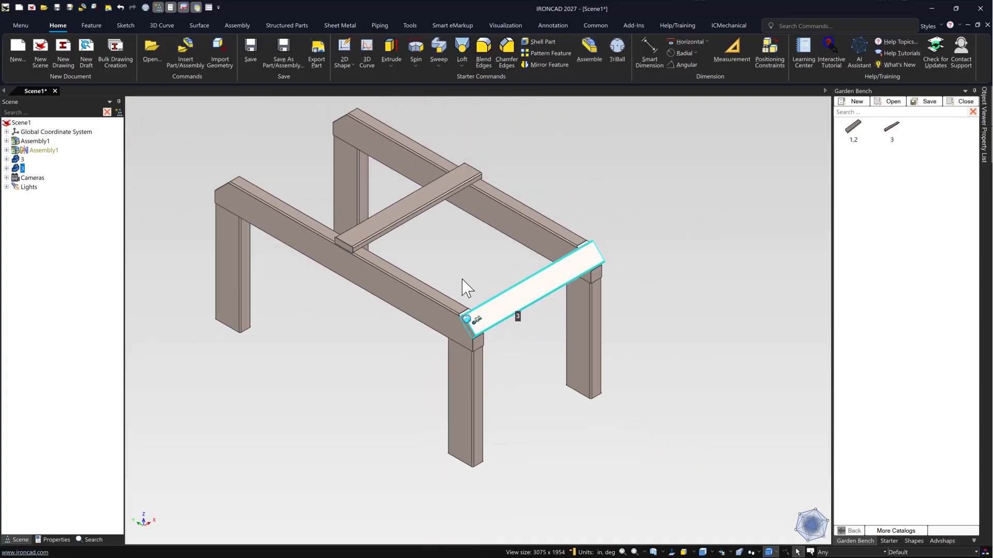
{"action": "key", "text": "F10"}
{"action": "key", "text": "space"}
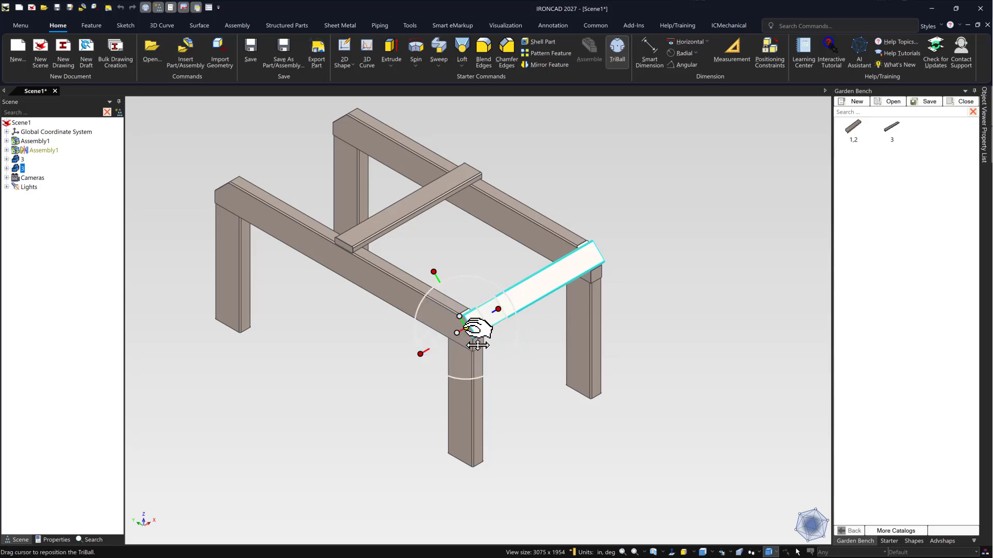
{"action": "left_click_drag", "start_coordinate": [473, 331], "coordinate": [353, 250]}
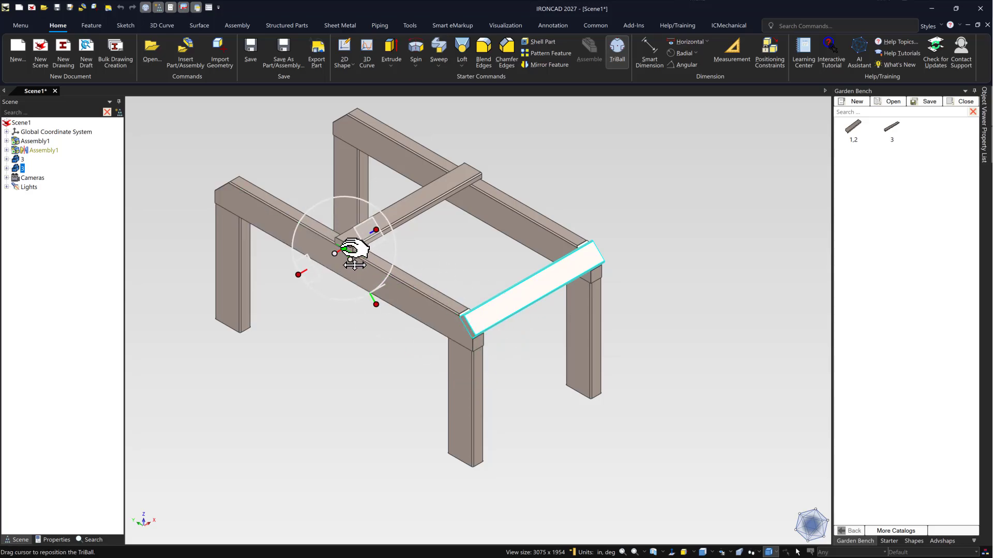
{"action": "key", "text": "space"}
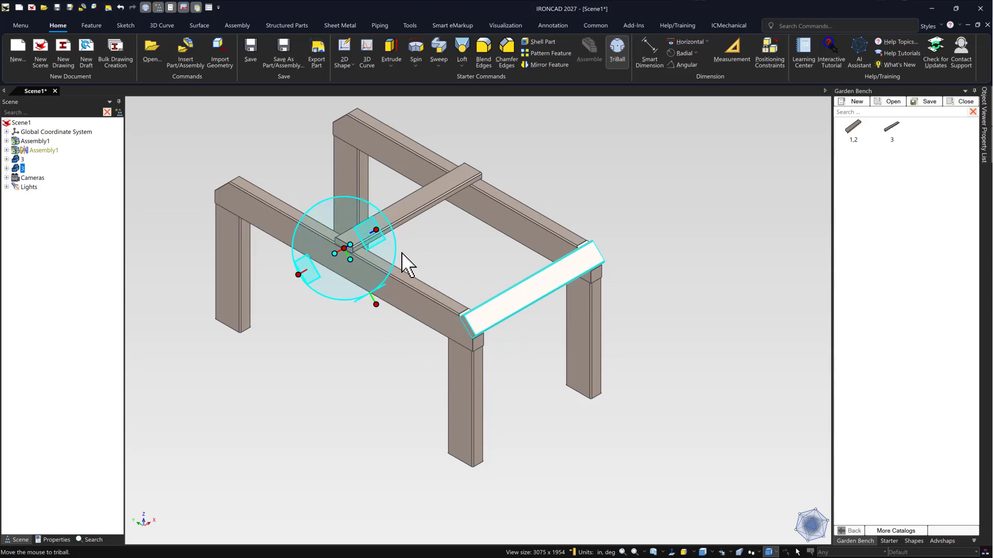
{"action": "right_click", "coordinate": [361, 270]}
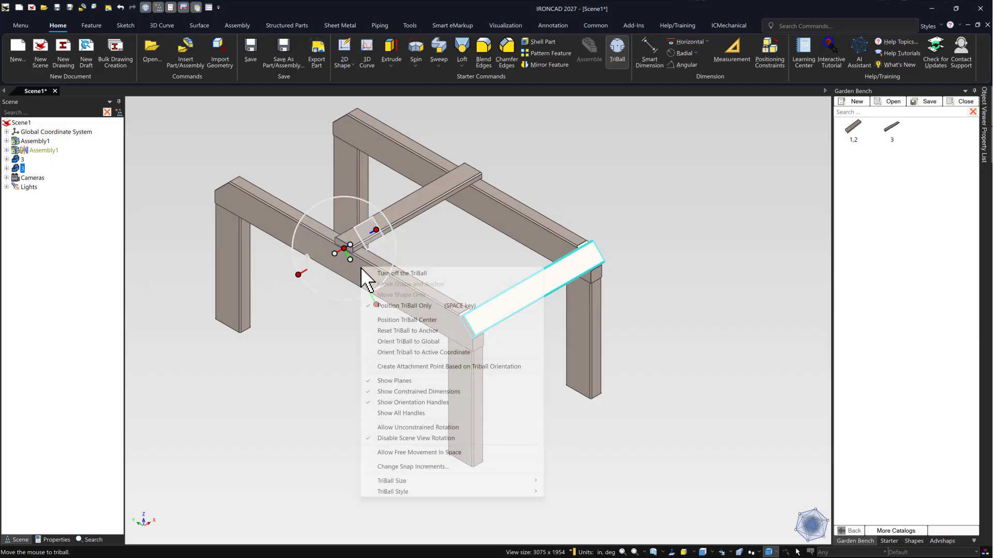
{"action": "left_click", "coordinate": [409, 342]}
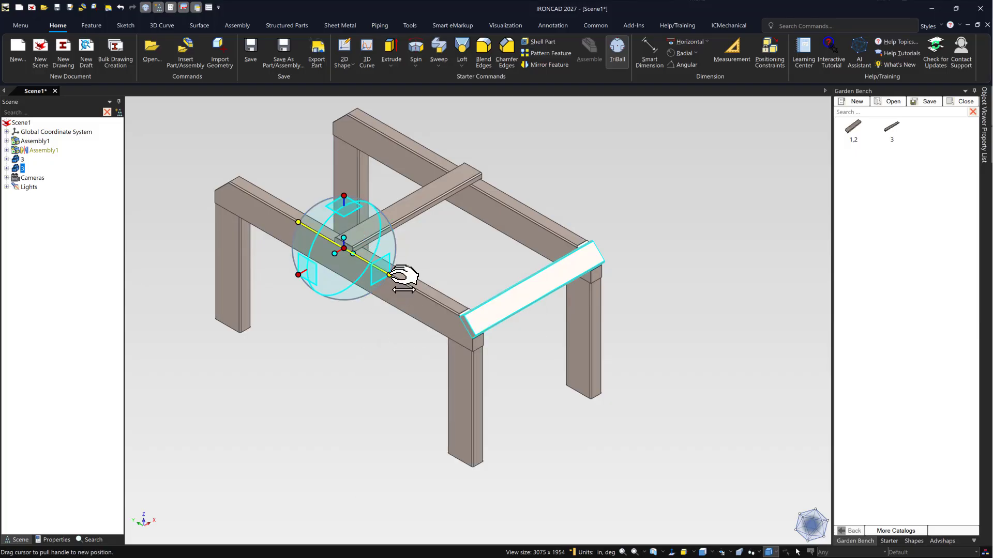
Mirror the tilted board as a link along the crossboard direction to the opposite end of the bench
{"action": "right_click", "coordinate": [394, 275]}
{"action": "left_click", "coordinate": [348, 346]}
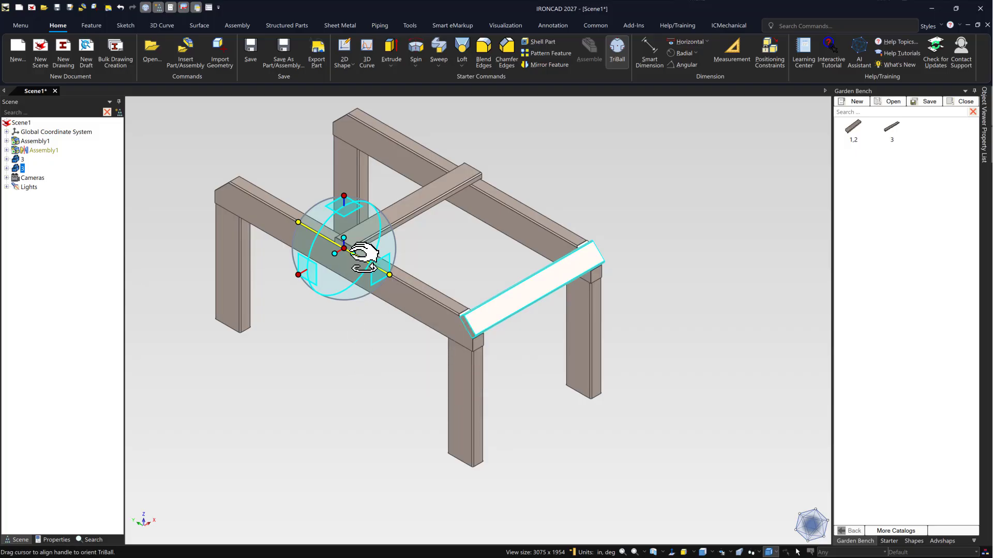
{"action": "right_click", "coordinate": [356, 253]}
{"action": "mouse_move", "coordinate": [387, 385]}
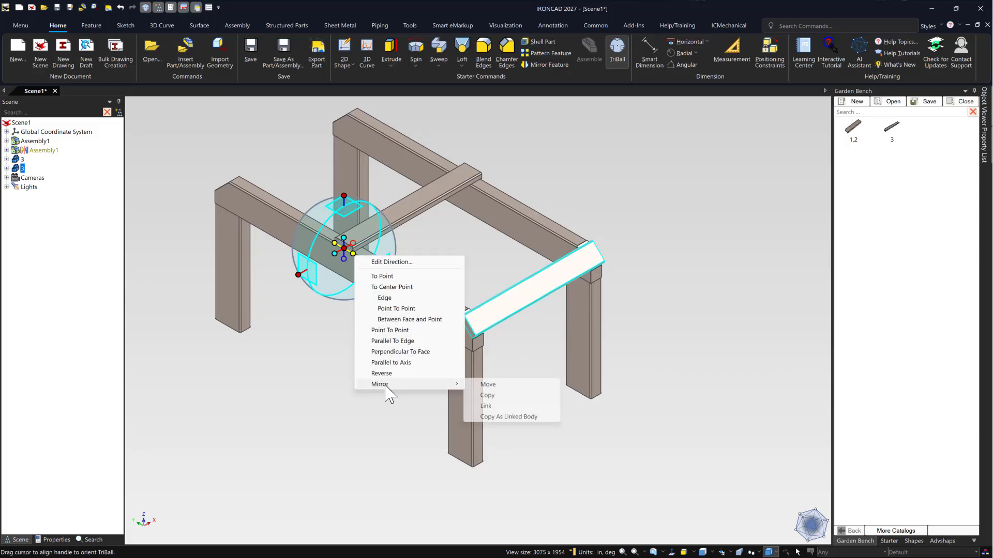
{"action": "left_click", "coordinate": [491, 414]}
{"action": "left_click", "coordinate": [556, 132]}
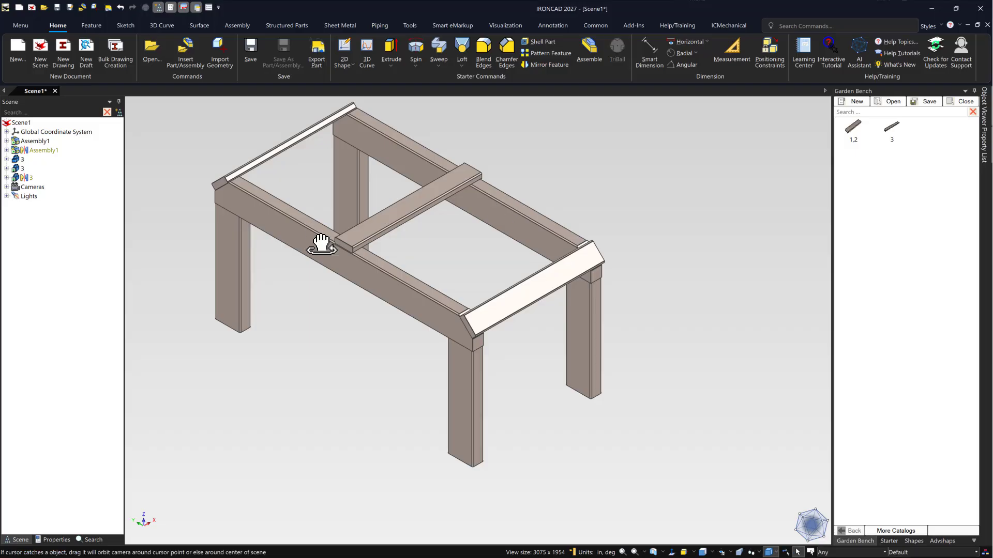
Insert another board 3 from the Garden Bench catalog beside the legs below the tilted board
{"action": "middle_click_drag", "start_coordinate": [322, 244], "coordinate": [377, 215]}
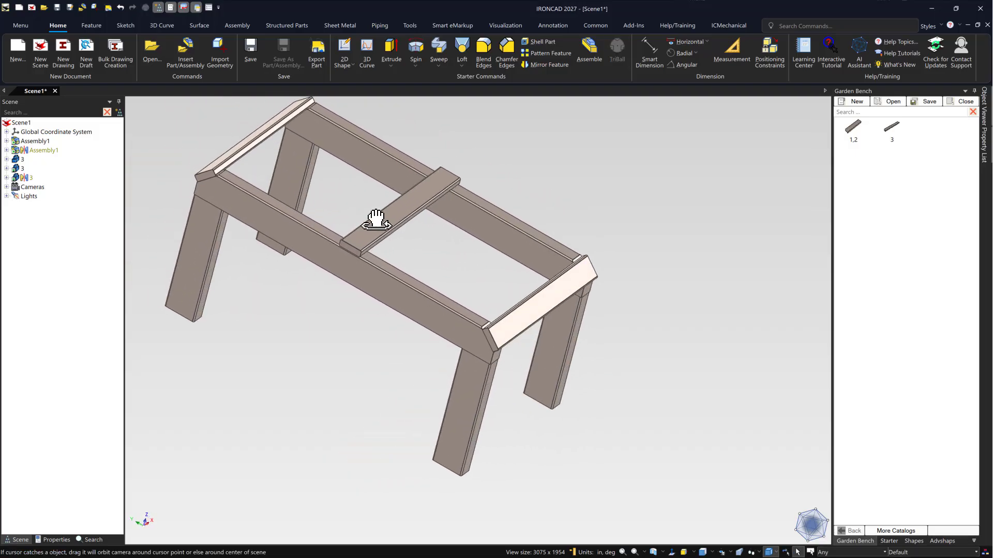
{"action": "mouse_move", "coordinate": [580, 192]}
{"action": "middle_mouse_down"}
{"action": "mouse_move", "coordinate": [665, 182]}
{"action": "mouse_move", "coordinate": [492, 197]}
{"action": "mouse_move", "coordinate": [585, 184]}
{"action": "middle_mouse_up"}
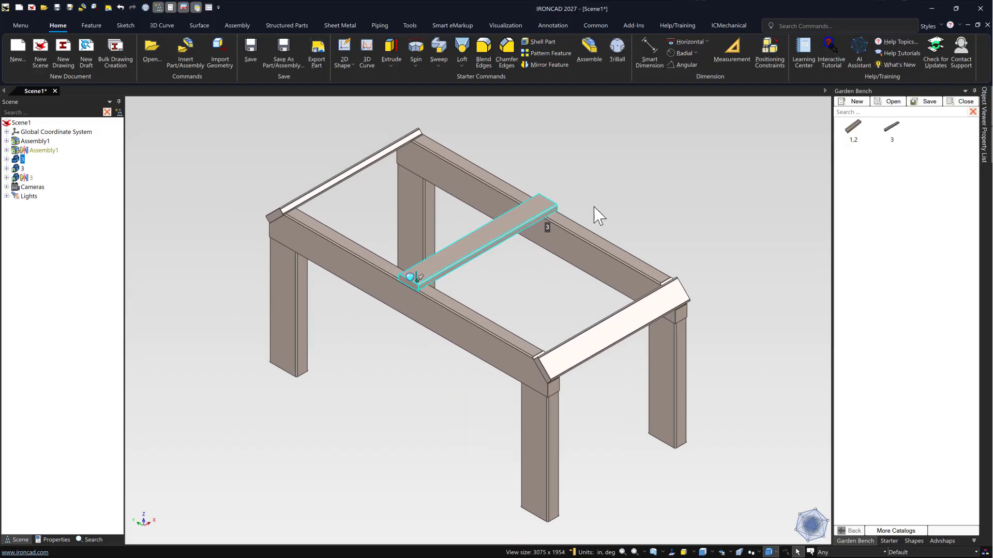
{"action": "left_click_drag", "start_coordinate": [897, 133], "coordinate": [696, 455]}
{"action": "scroll", "coordinate": [667, 450], "scroll_direction": "up", "scroll_amount": 3}
Rotate the newly inserted board 3 by 90 degrees about its length so it stands on edge
{"action": "key", "text": "F10"}
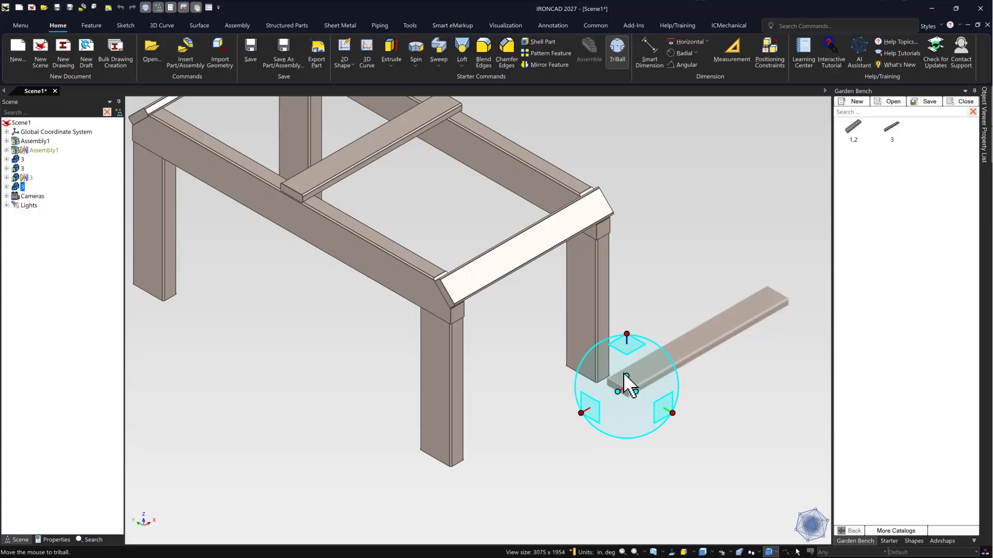
{"action": "left_click_drag", "start_coordinate": [592, 411], "coordinate": [657, 382]}
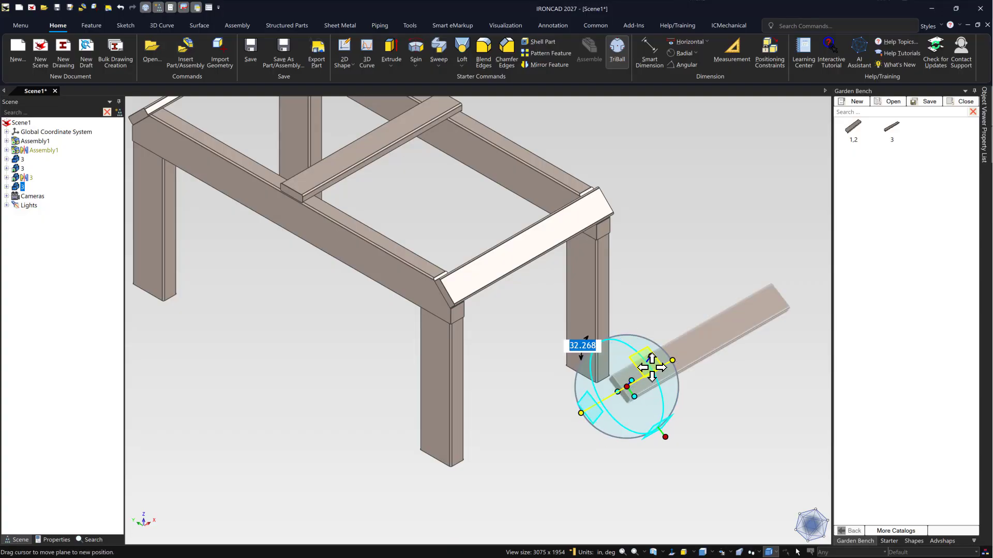
{"action": "type", "text": "90"}
{"action": "key", "text": "Return"}
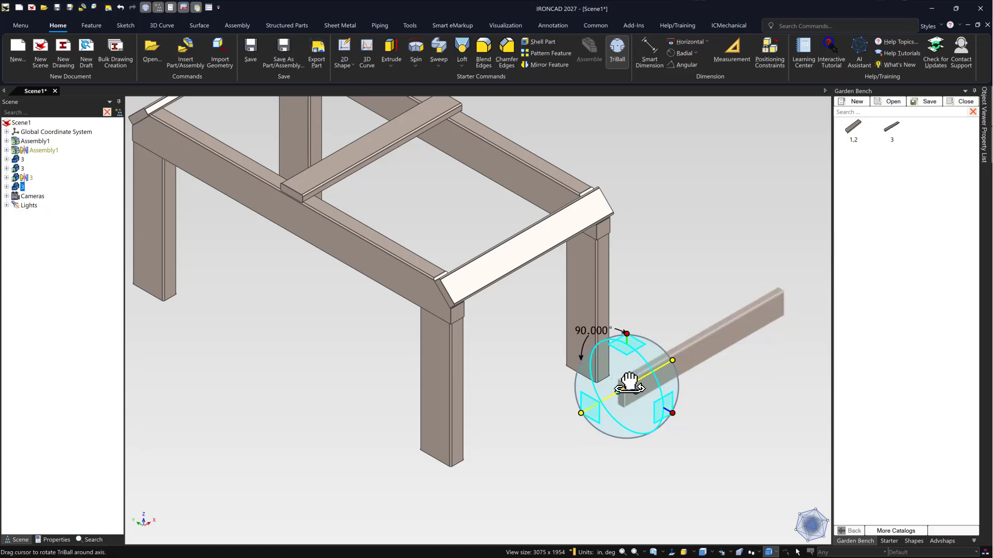
{"action": "scroll", "coordinate": [613, 398], "scroll_direction": "up", "scroll_amount": 1}
{"action": "scroll", "coordinate": [614, 399], "scroll_direction": "up", "scroll_amount": 1}
{"action": "key", "text": "F10"}
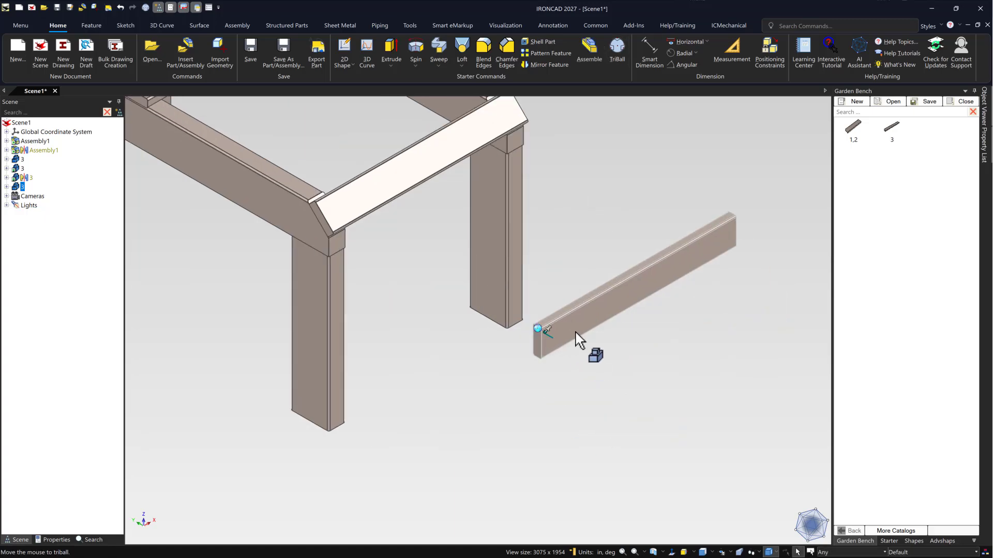
Relocate the upright board's TriBall to the lower corner of its near end face, on the side facing the bench
{"action": "left_click", "coordinate": [566, 339]}
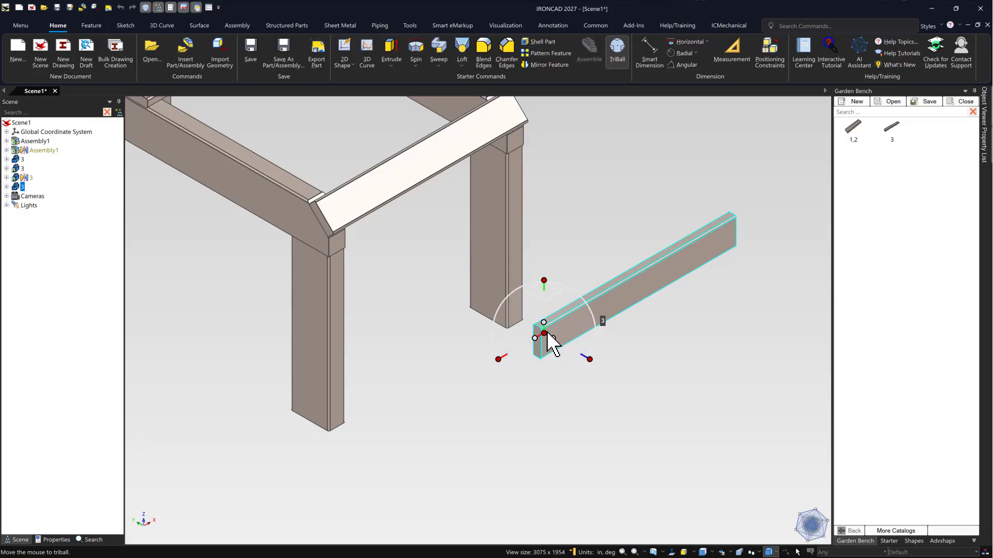
{"action": "key", "text": "space"}
{"action": "left_click_drag", "start_coordinate": [547, 337], "coordinate": [541, 342]}
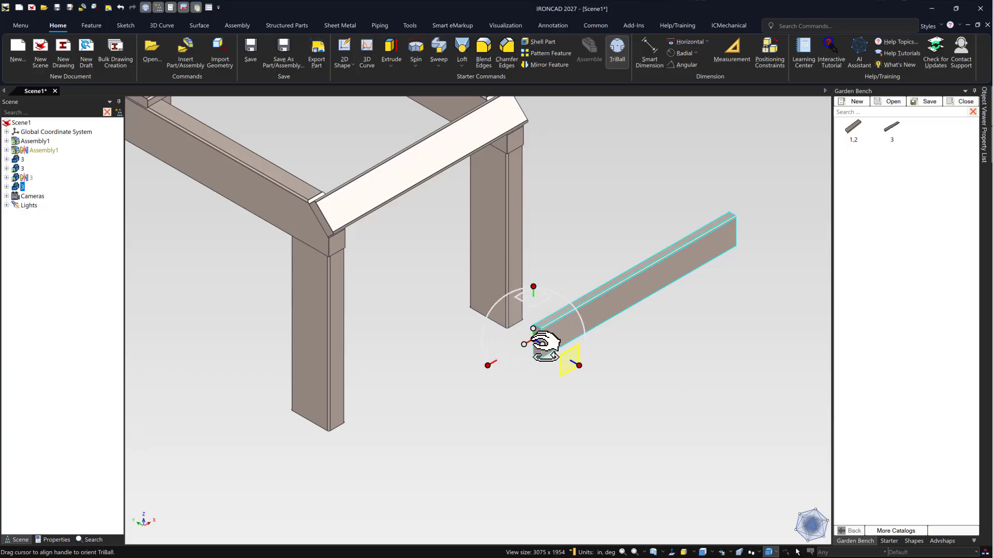
{"action": "left_click_drag", "start_coordinate": [546, 350], "coordinate": [549, 359]}
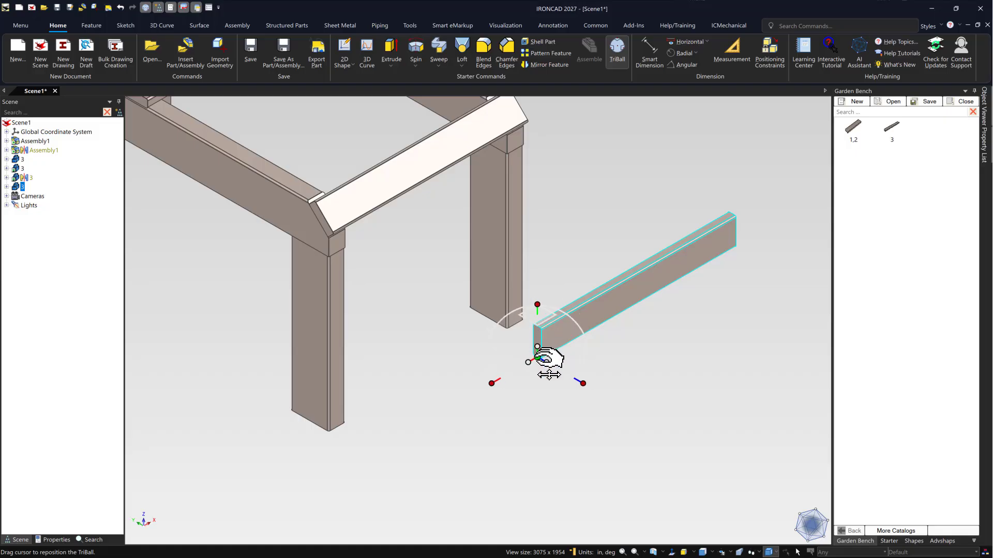
{"action": "scroll", "coordinate": [549, 359], "scroll_direction": "up", "scroll_amount": 4}
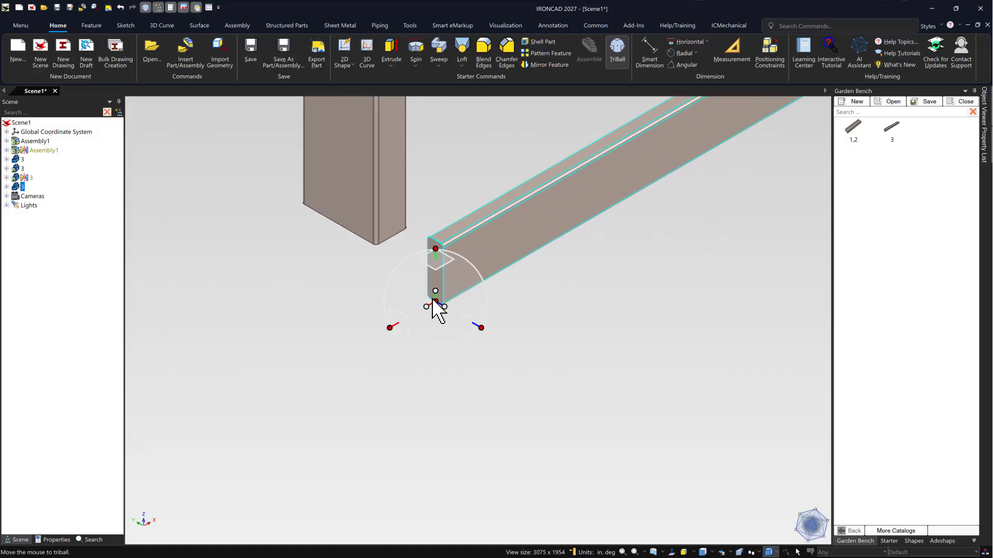
{"action": "left_click_drag", "start_coordinate": [429, 277], "coordinate": [430, 267]}
{"action": "key", "text": "space"}
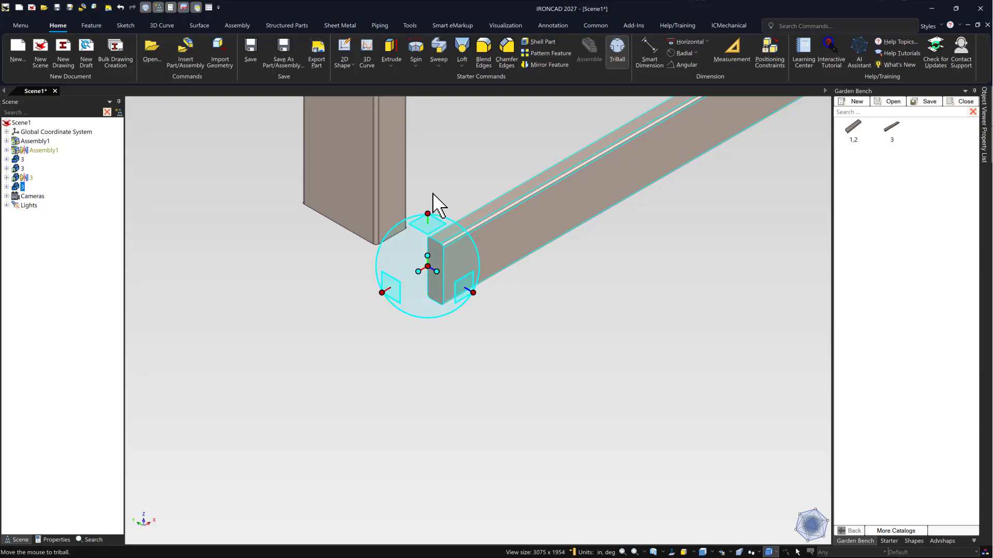
{"action": "left_click", "coordinate": [427, 214]}
{"action": "key", "text": "space"}
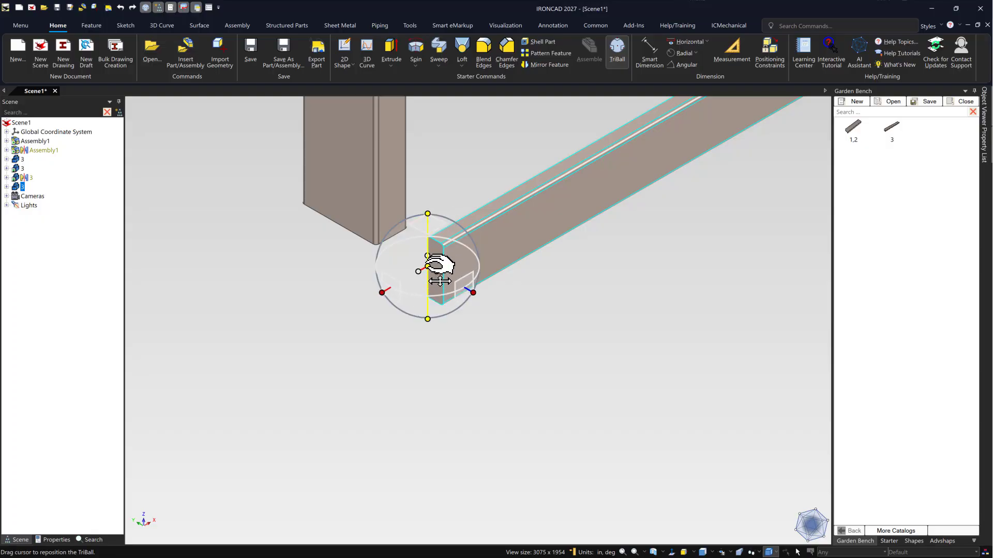
{"action": "left_click_drag", "start_coordinate": [441, 268], "coordinate": [441, 306]}
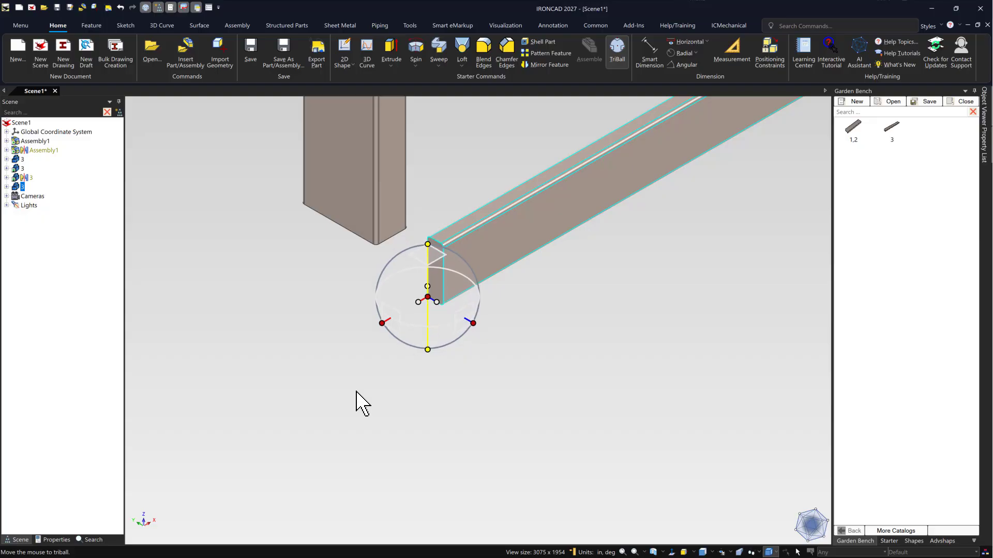
Move the upright board so its near end sits just below the foot of the near leg
{"action": "scroll", "coordinate": [465, 289], "scroll_direction": "down", "scroll_amount": 3}
{"action": "key", "text": "space"}
{"action": "left_click", "coordinate": [402, 332]}
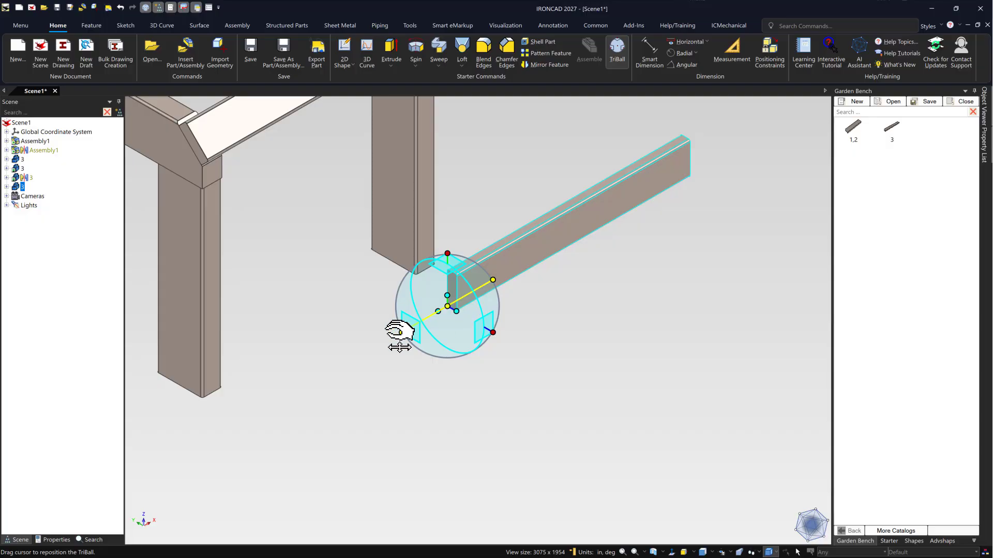
{"action": "left_click_drag", "start_coordinate": [401, 332], "coordinate": [208, 361]}
{"action": "scroll", "coordinate": [264, 365], "scroll_direction": "up", "scroll_amount": 3}
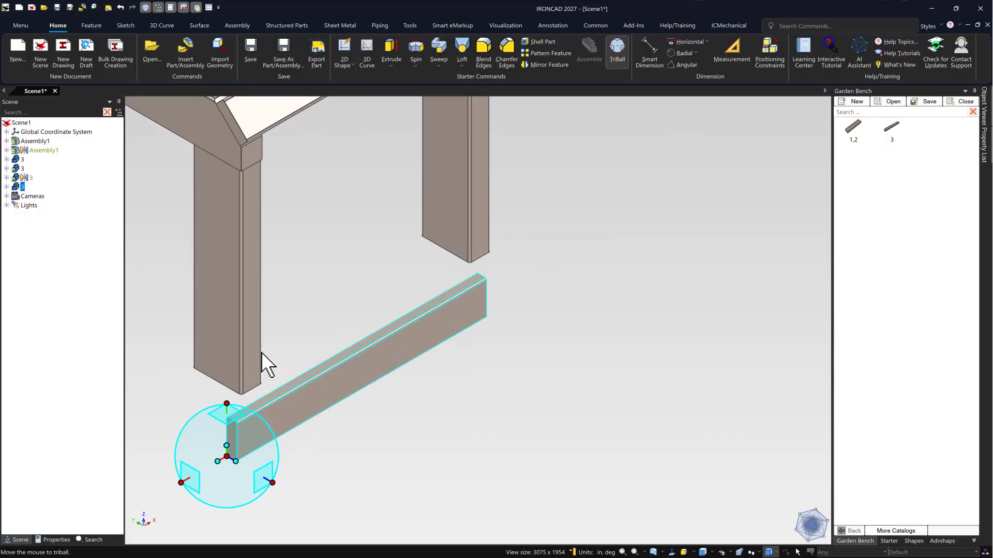
Slide the upright board along the bench's length until its inner face lines up with the near leg's outer face
{"action": "key", "text": "F8"}
{"action": "key", "text": "F7"}
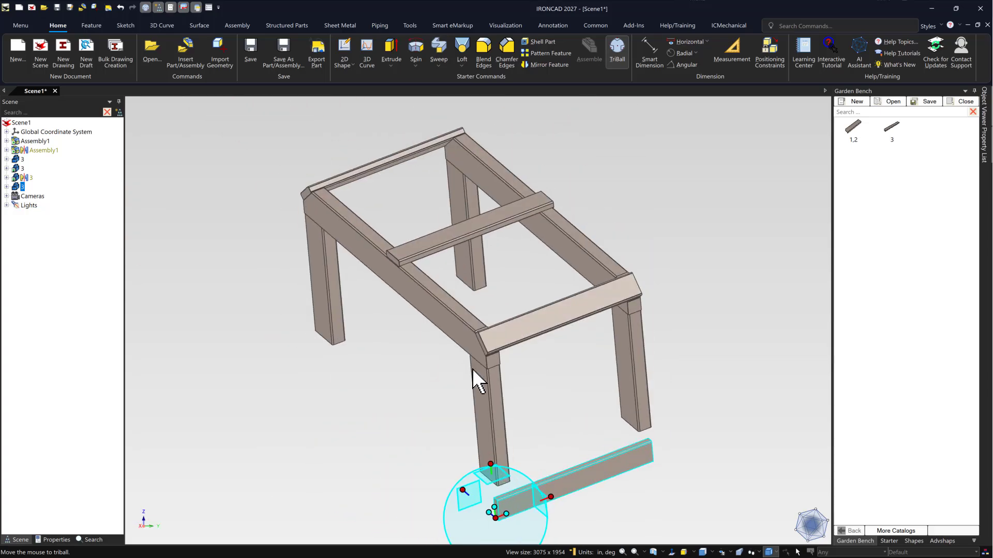
{"action": "key", "text": "F7"}
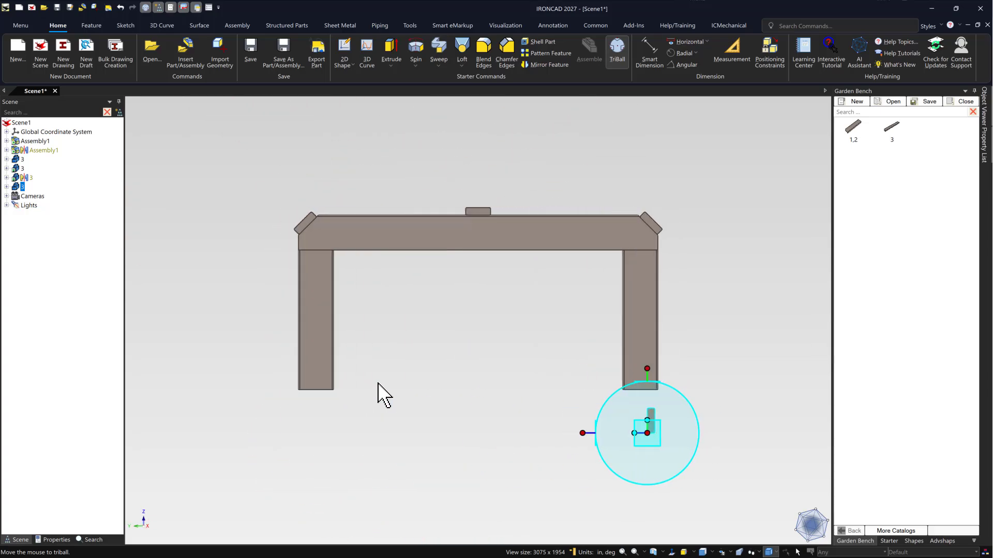
{"action": "scroll", "coordinate": [663, 422], "scroll_direction": "up", "scroll_amount": 4}
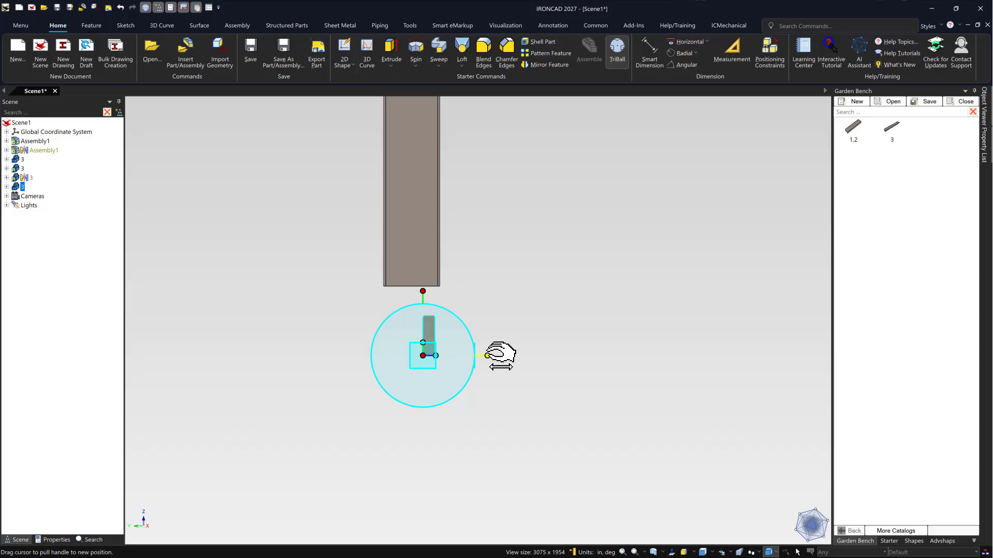
{"action": "key", "text": "space"}
{"action": "left_click_drag", "start_coordinate": [436, 339], "coordinate": [454, 239]}
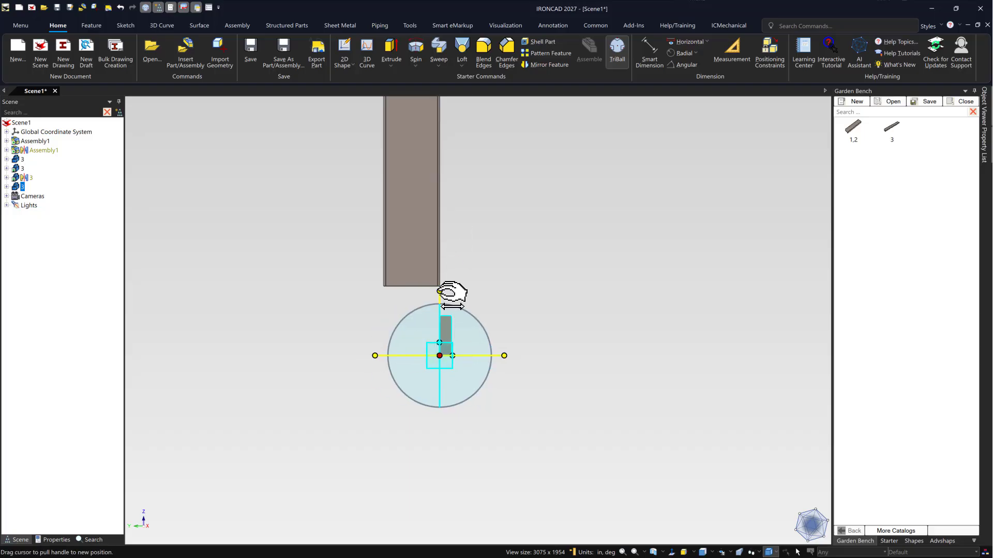
Raise the upright board beside the leg and set its distance from the leg's bottom edge
{"action": "left_click_drag", "start_coordinate": [440, 291], "coordinate": [439, 183]}
{"action": "scroll", "coordinate": [494, 265], "scroll_direction": "up", "scroll_amount": 3}
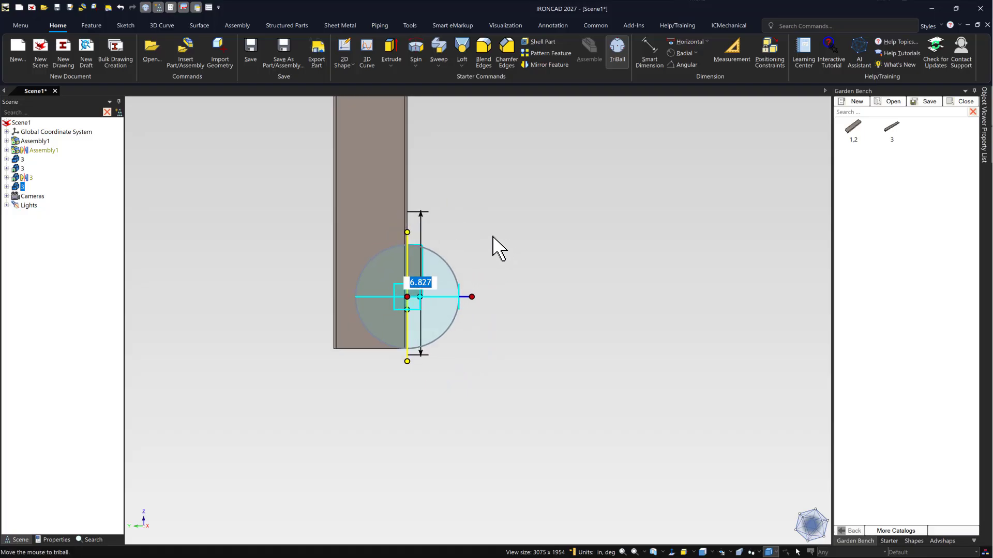
{"action": "right_click", "coordinate": [407, 361]}
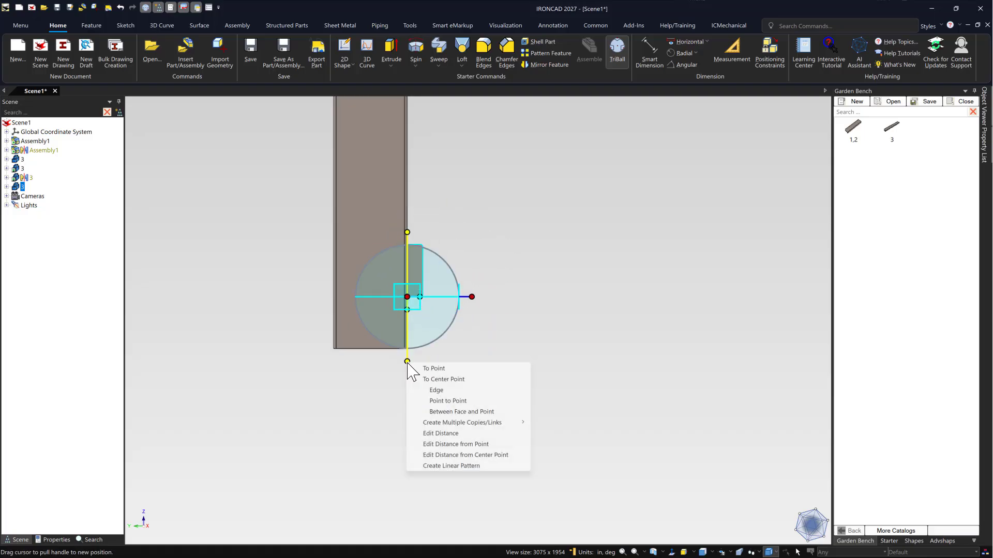
{"action": "left_click", "coordinate": [456, 445]}
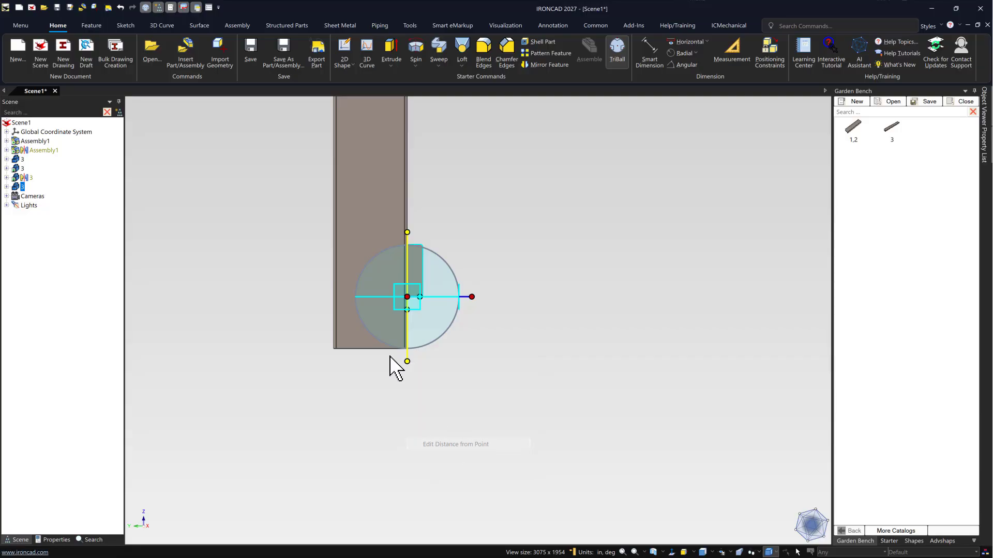
{"action": "left_click", "coordinate": [388, 348]}
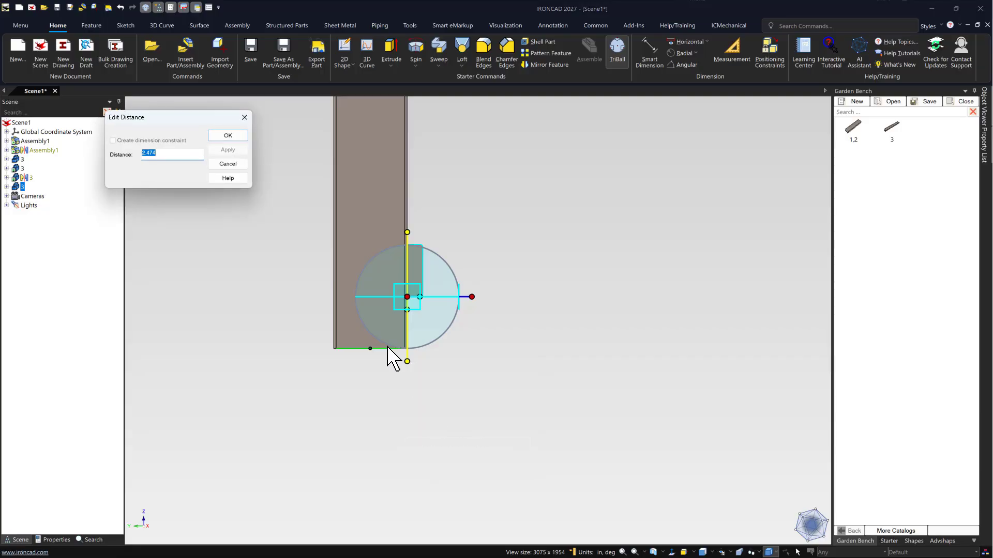
{"action": "key", "text": "Return"}
{"action": "scroll", "coordinate": [471, 223], "scroll_direction": "down", "scroll_amount": 2}
{"action": "left_click", "coordinate": [486, 231]}
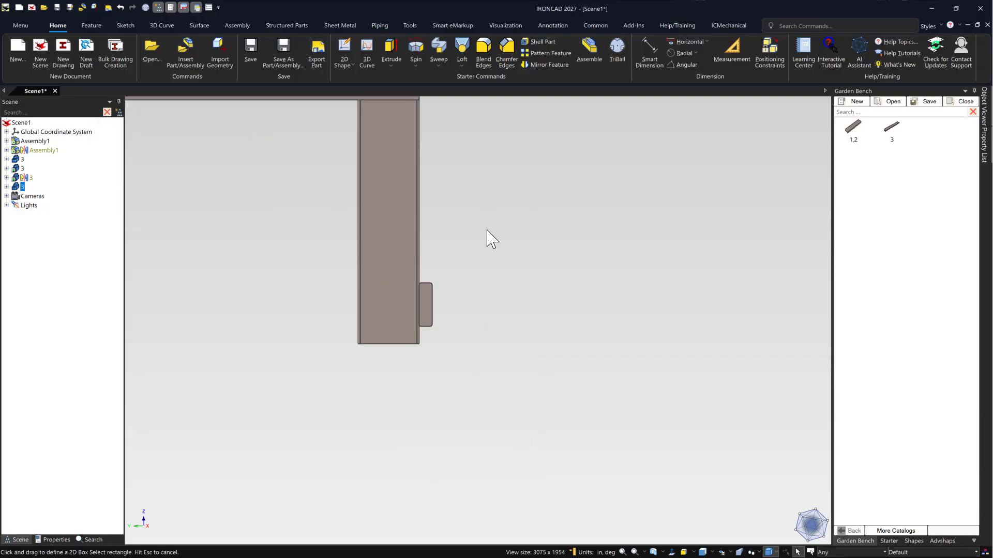
Relocate the lower end board's TriBall to the midpoint of the near long rail's lower edge
{"action": "scroll", "coordinate": [466, 294], "scroll_direction": "down", "scroll_amount": 3}
{"action": "scroll", "coordinate": [490, 265], "scroll_direction": "down", "scroll_amount": 2}
{"action": "scroll", "coordinate": [491, 274], "scroll_direction": "up", "scroll_amount": 1}
{"action": "middle_click_drag", "start_coordinate": [485, 281], "coordinate": [464, 303]}
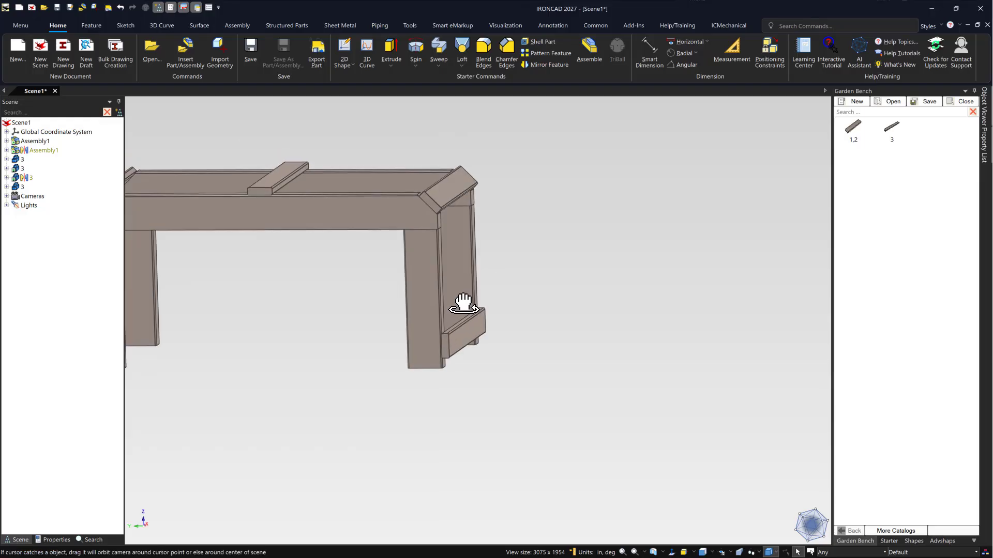
{"action": "middle_click_drag", "start_coordinate": [465, 303], "coordinate": [471, 292]}
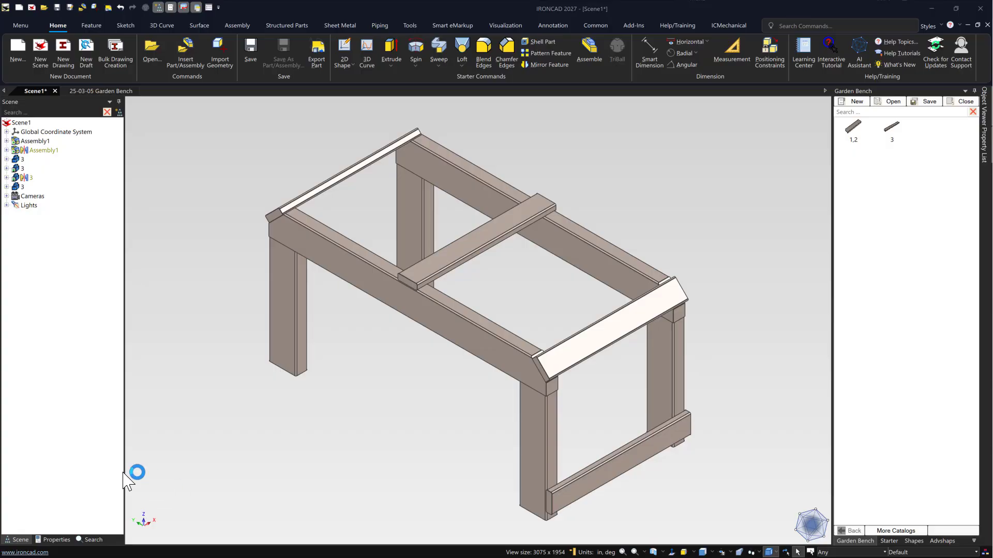
{"action": "left_click", "coordinate": [591, 493]}
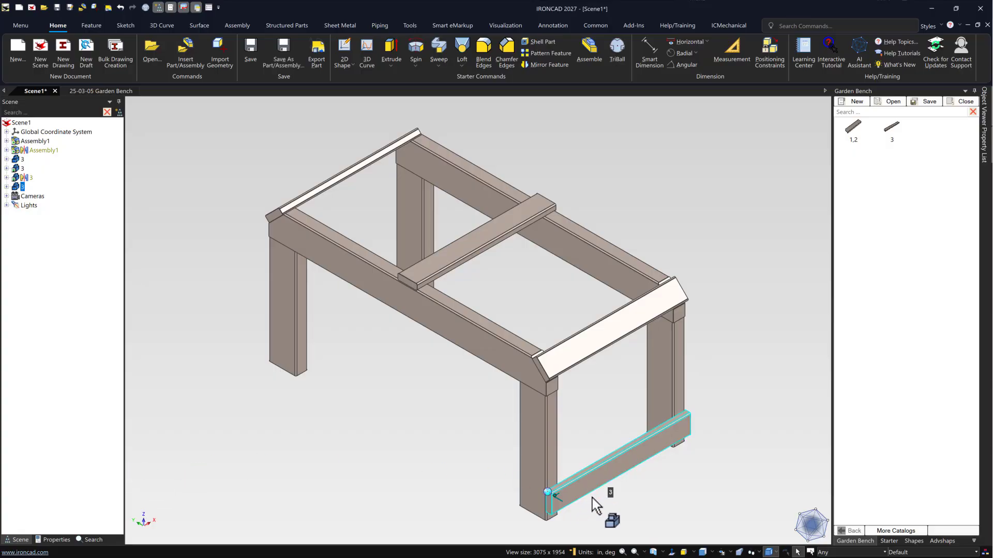
{"action": "key", "text": "F10"}
{"action": "key", "text": "space"}
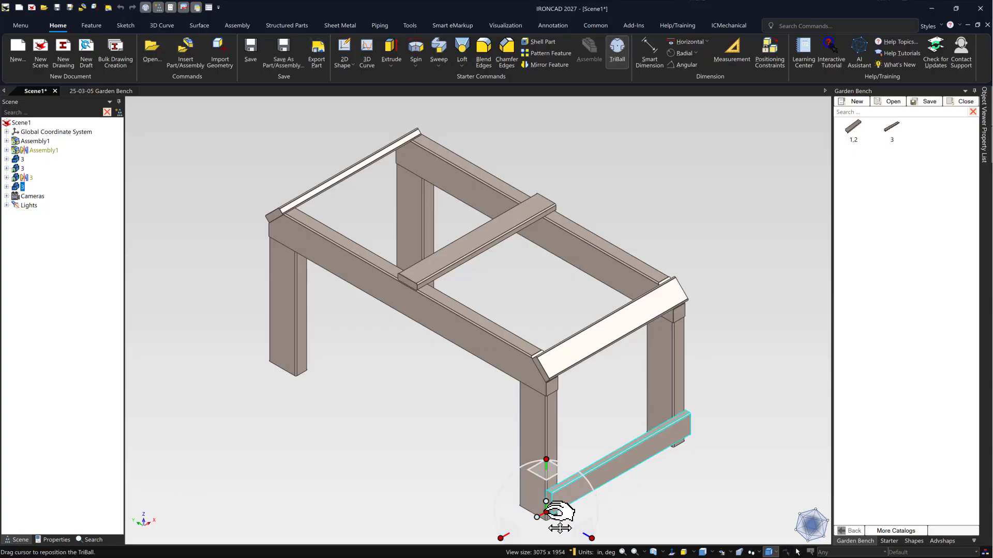
{"action": "left_click_drag", "start_coordinate": [546, 512], "coordinate": [425, 323]}
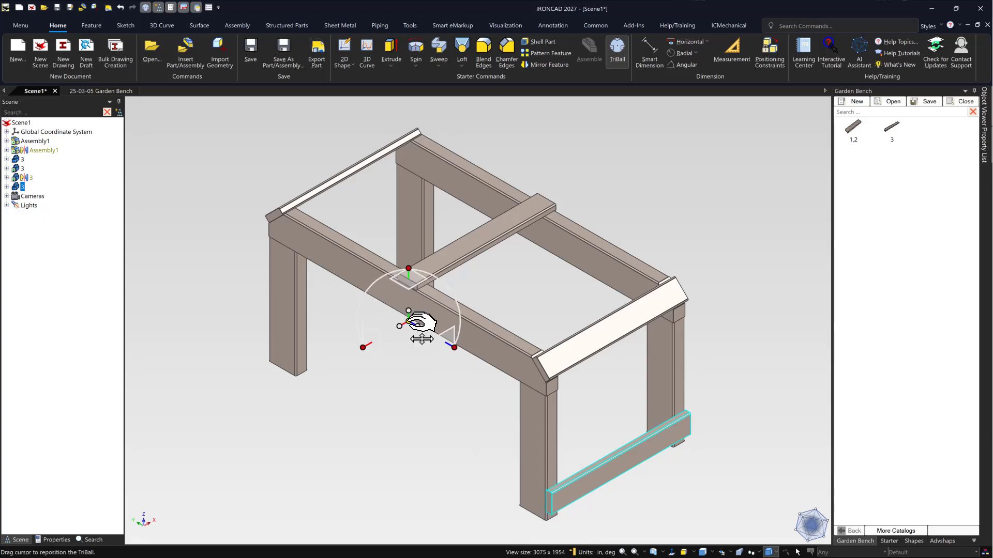
Mirror the lower end board as a link along the bench's length to the opposite pair of legs
{"action": "key", "text": "space"}
{"action": "right_click", "coordinate": [417, 322]}
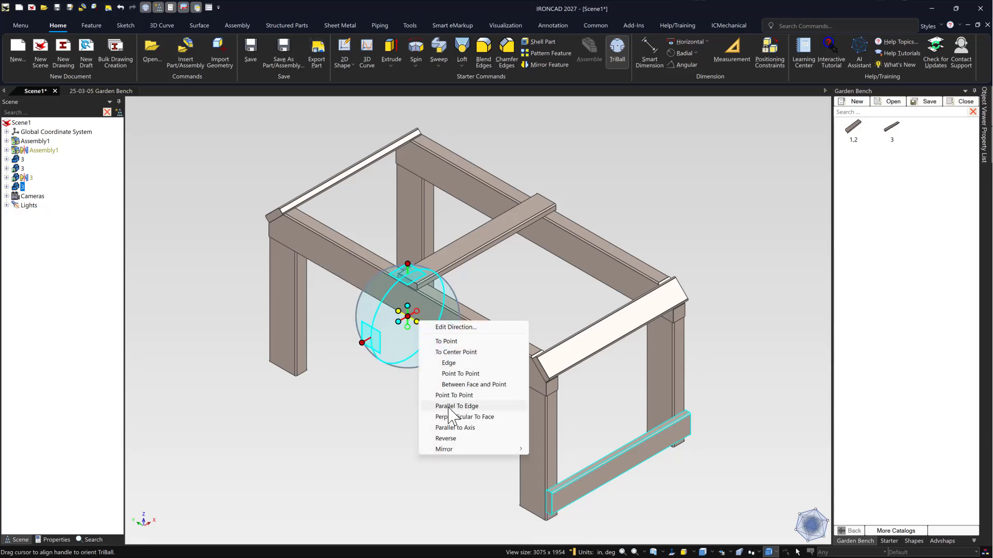
{"action": "mouse_move", "coordinate": [450, 449]}
{"action": "left_click", "coordinate": [549, 476]}
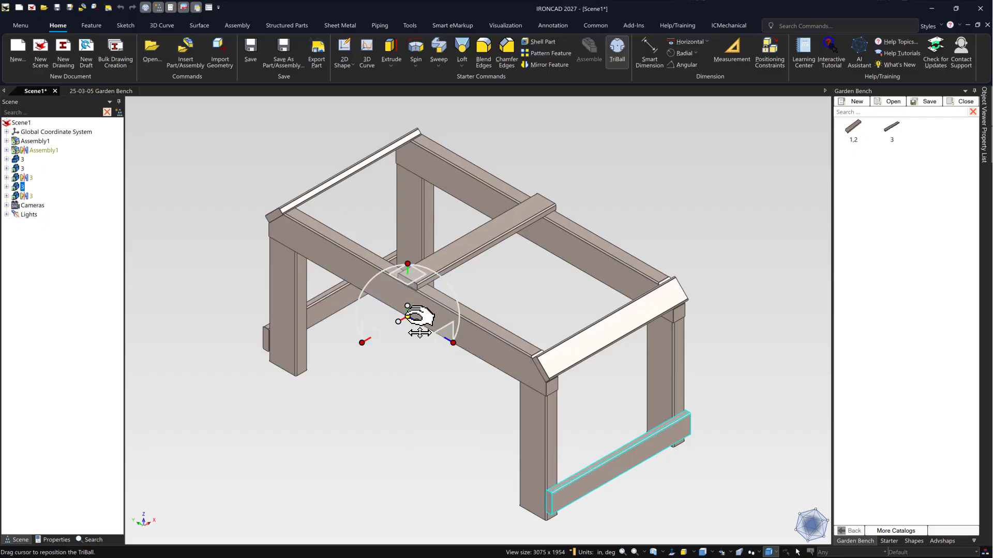
Relocate the original lower board's TriBall back to the bottom edge of its near end face
{"action": "left_click_drag", "start_coordinate": [407, 306], "coordinate": [555, 502]}
{"action": "scroll", "coordinate": [567, 517], "scroll_direction": "up", "scroll_amount": 8}
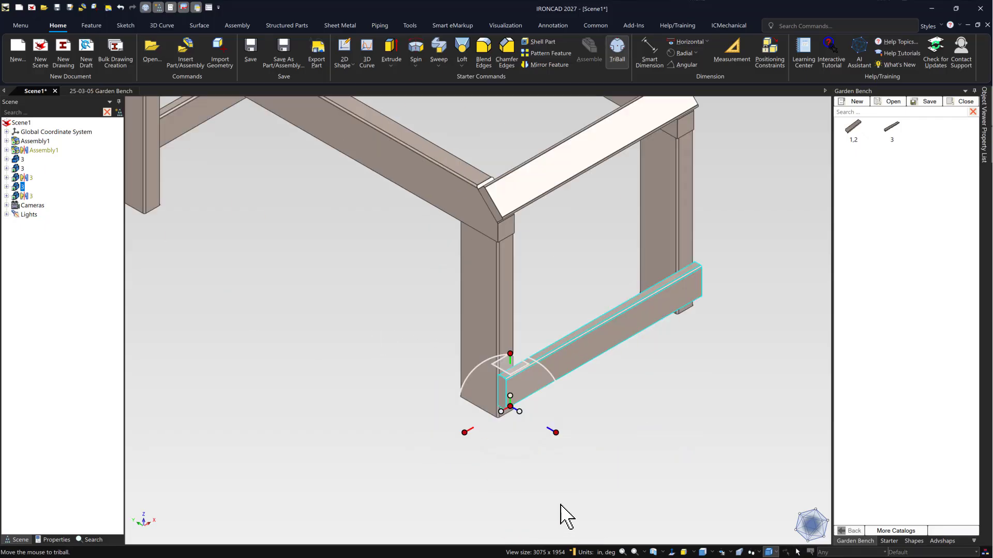
{"action": "scroll", "coordinate": [486, 357], "scroll_direction": "up", "scroll_amount": 5}
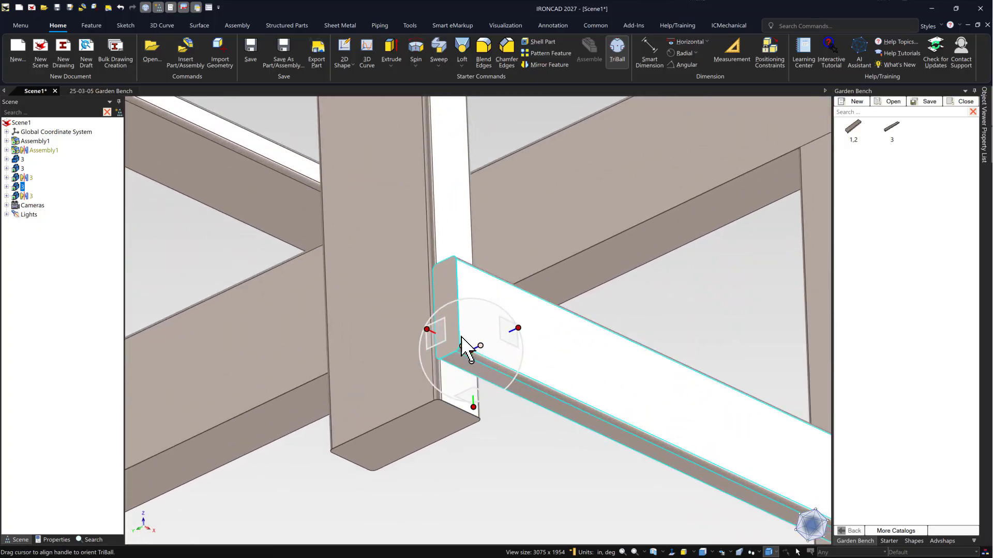
{"action": "left_click_drag", "start_coordinate": [472, 354], "coordinate": [457, 360]}
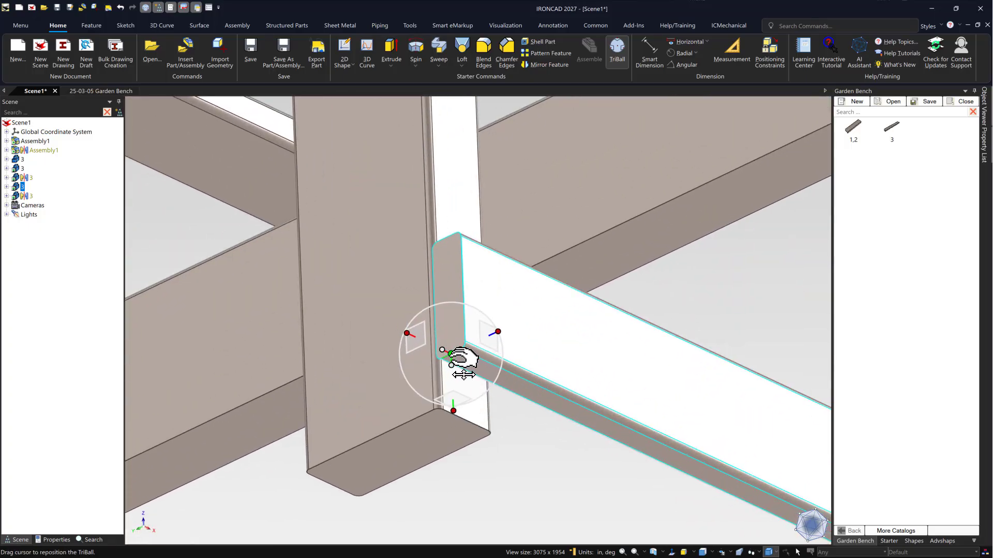
{"action": "scroll", "coordinate": [457, 361], "scroll_direction": "down", "scroll_amount": 1}
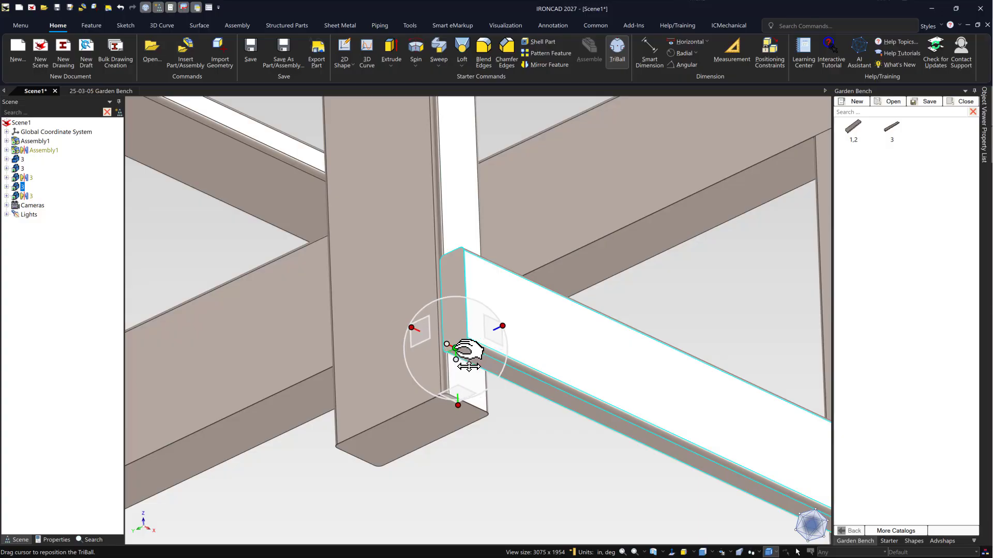
{"action": "scroll", "coordinate": [395, 421], "scroll_direction": "down", "scroll_amount": 6}
{"action": "scroll", "coordinate": [497, 453], "scroll_direction": "down", "scroll_amount": 2}
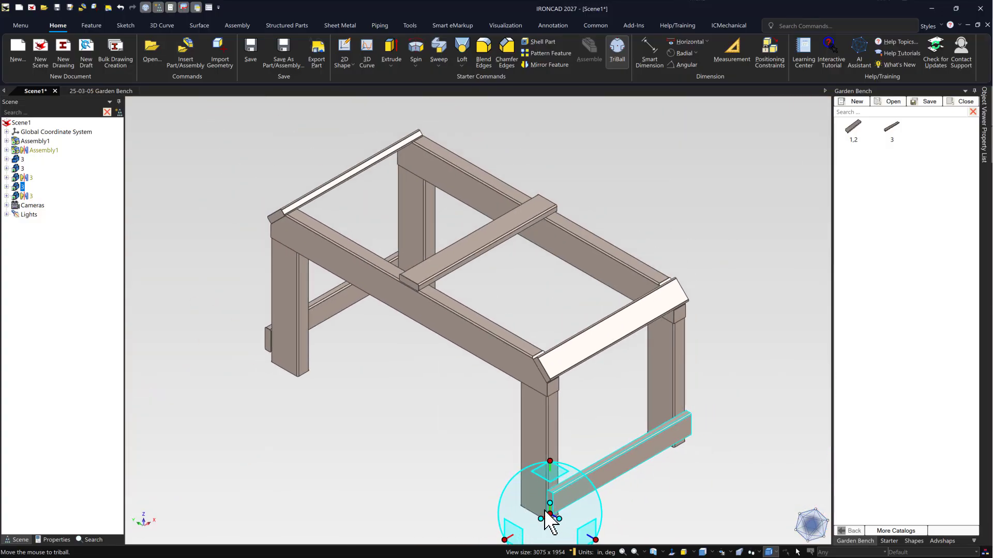
Create a linear pattern of the lower end board up the legs with 5 instances spaced 2.900 in apart
{"action": "mouse_move", "coordinate": [563, 462]}
{"action": "right_mouse_down"}
{"action": "mouse_move", "coordinate": [557, 419]}
{"action": "mouse_move", "coordinate": [552, 463]}
{"action": "right_mouse_up"}
{"action": "left_click", "coordinate": [580, 532]}
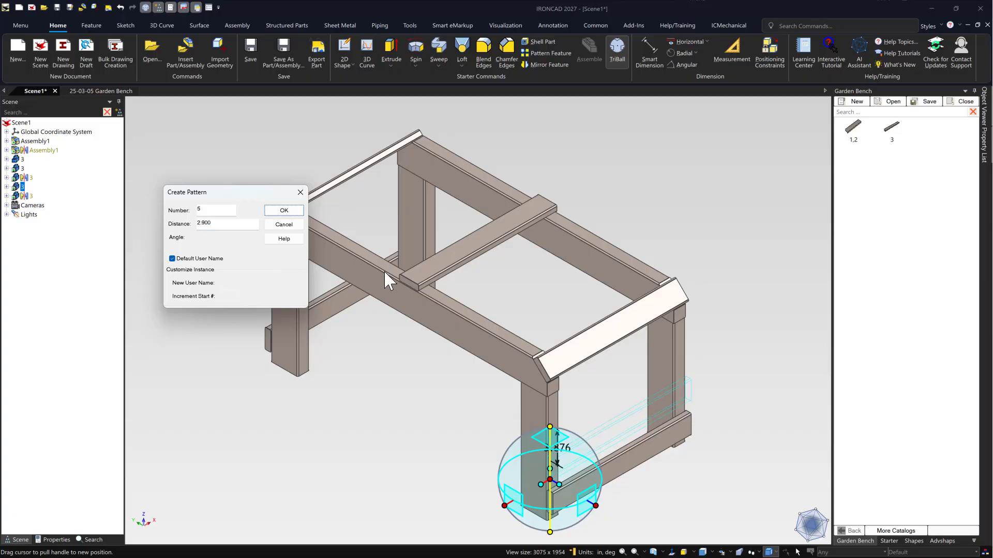
{"action": "left_click", "coordinate": [283, 211]}
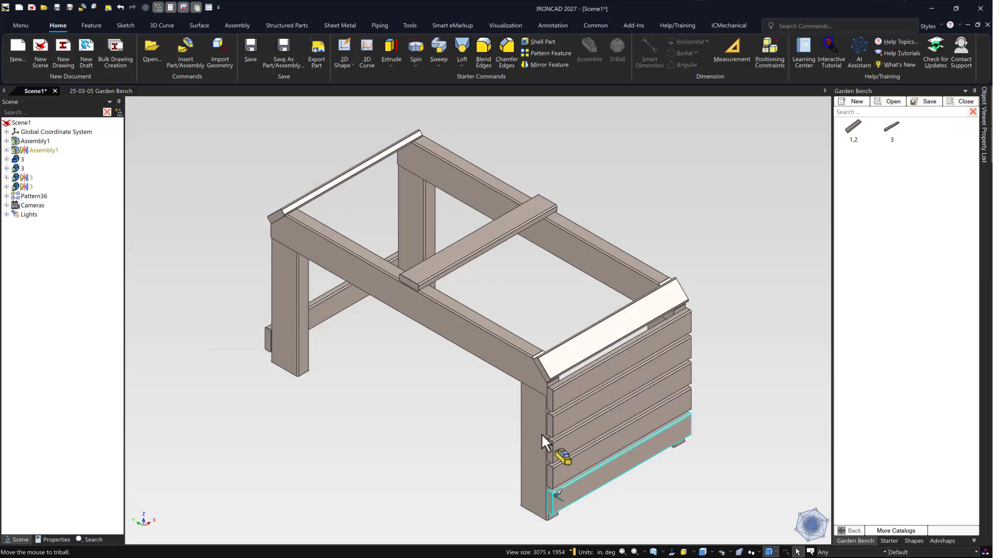
{"action": "left_click", "coordinate": [466, 433]}
Create a linear pattern of the mirrored lower board up the opposite legs with 5 instances, matching the spacing of the first end
{"action": "middle_click_drag", "start_coordinate": [456, 429], "coordinate": [343, 421]}
{"action": "left_click", "coordinate": [299, 378]}
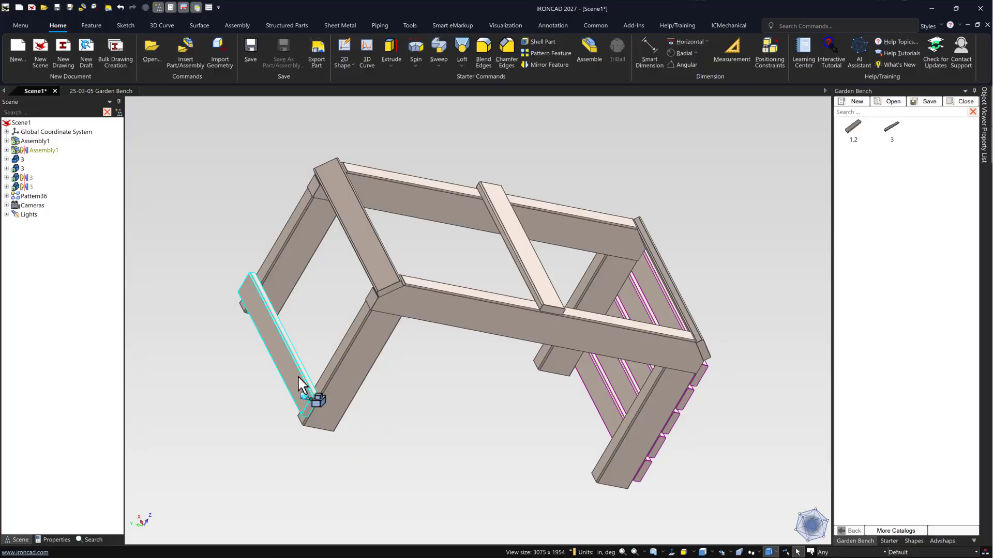
{"action": "key", "text": "F10"}
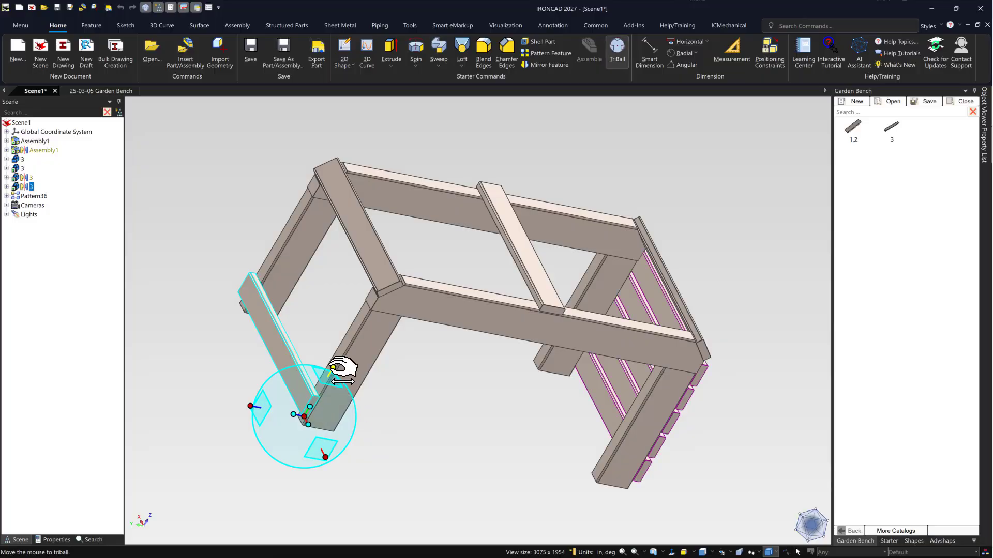
{"action": "right_click_drag", "start_coordinate": [334, 367], "coordinate": [348, 342]}
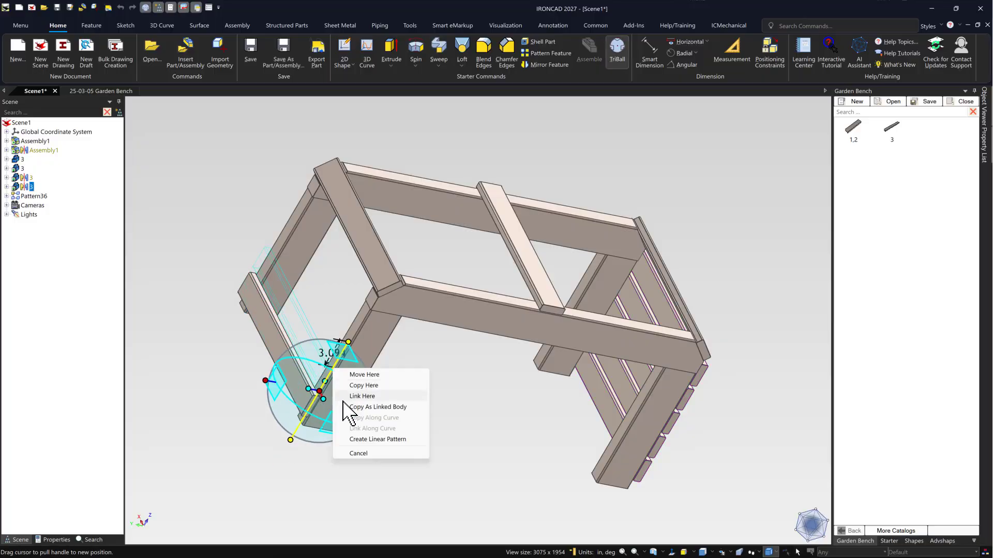
{"action": "left_click", "coordinate": [363, 438]}
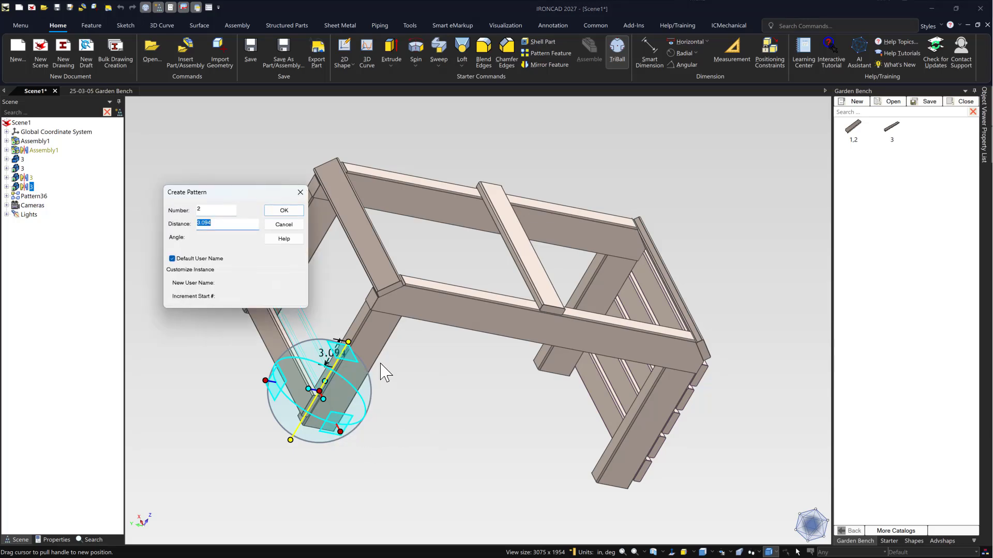
{"action": "type", "text": "14.5"}
{"action": "key", "text": "Tab"}
{"action": "left_click", "coordinate": [226, 214]}
{"action": "type", "text": "5"}
{"action": "key", "text": "Return"}
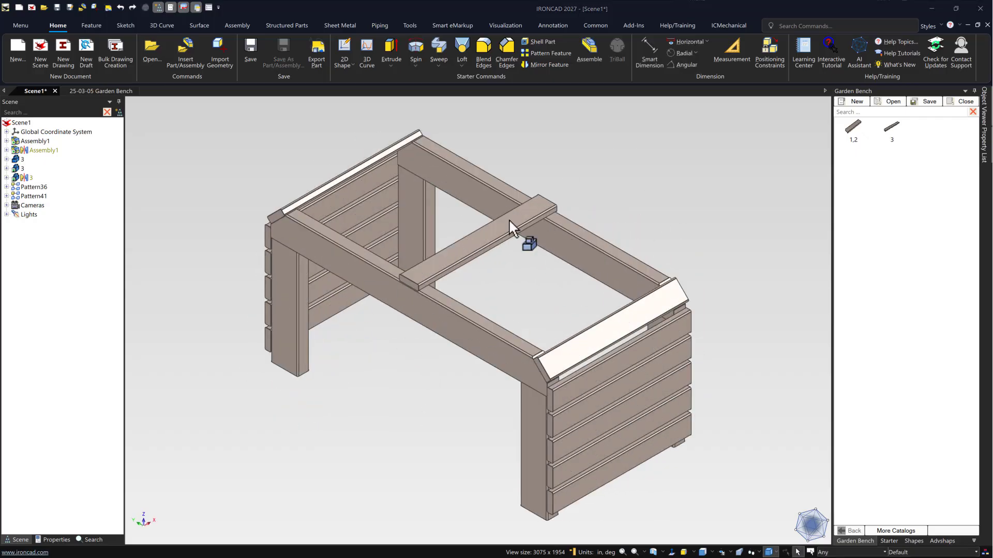
Create a linear pattern of the middle seat slat toward the near end of the bench with six slats
{"action": "left_click", "coordinate": [469, 249]}
{"action": "key", "text": "F10"}
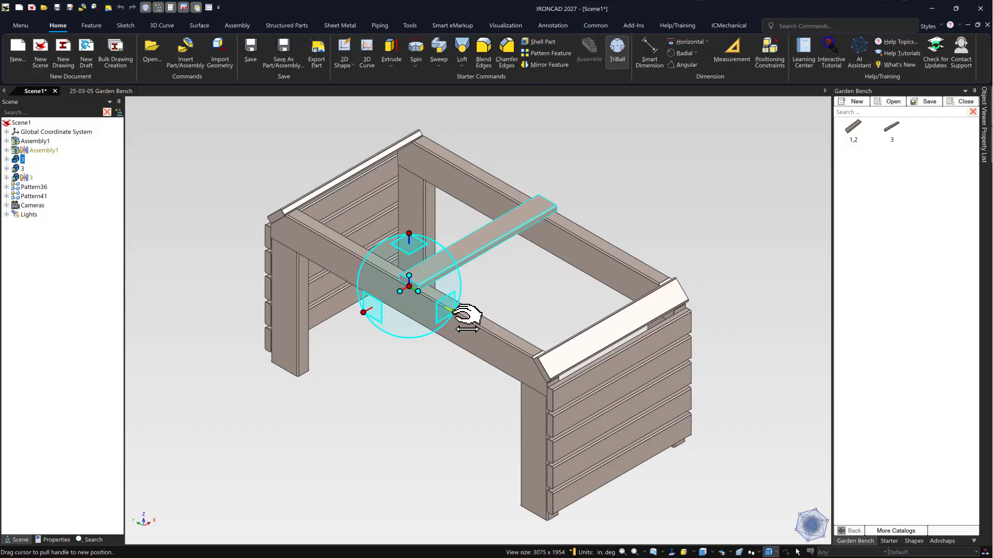
{"action": "right_click_drag", "start_coordinate": [461, 314], "coordinate": [457, 314]}
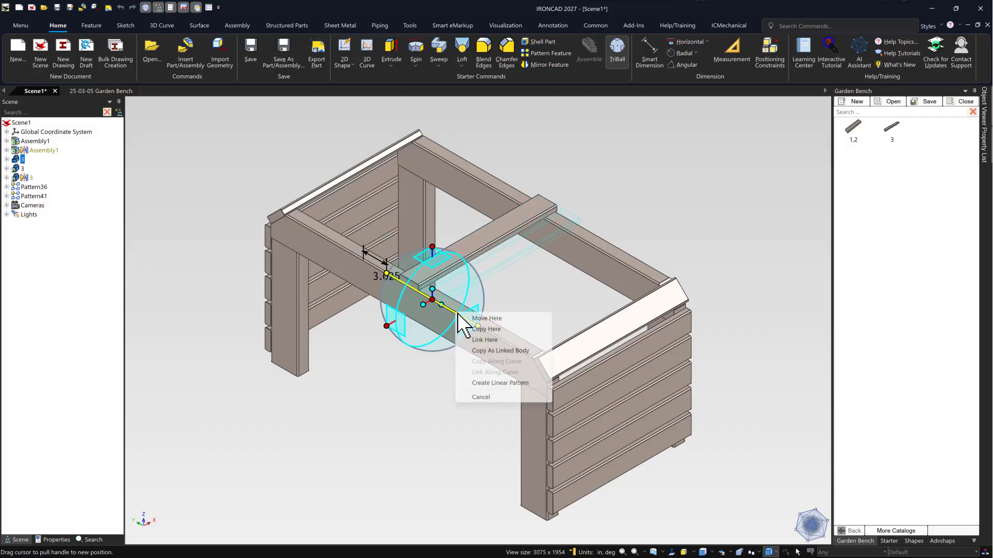
{"action": "left_click", "coordinate": [499, 384]}
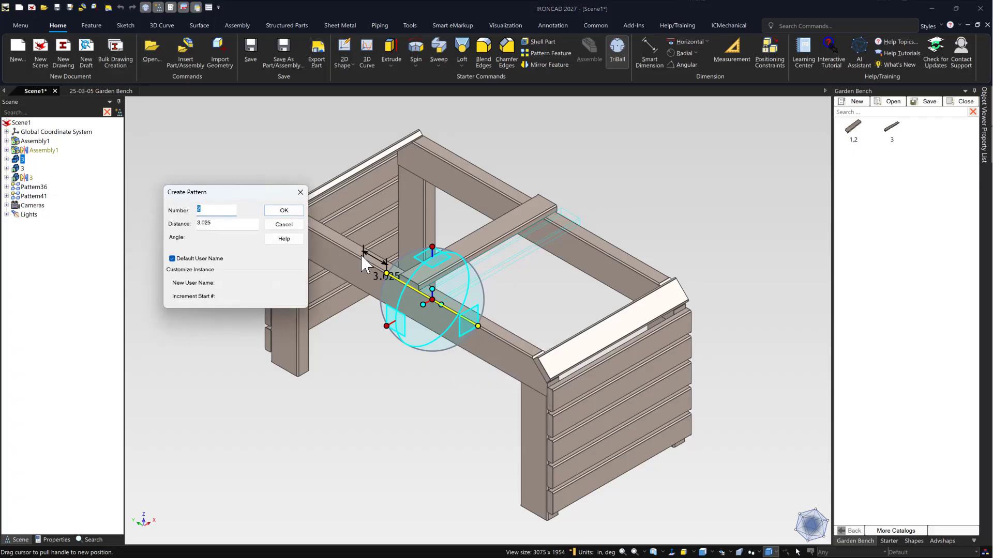
{"action": "key", "text": "Tab"}
{"action": "type", "text": "2"}
{"action": "key", "text": "Return"}
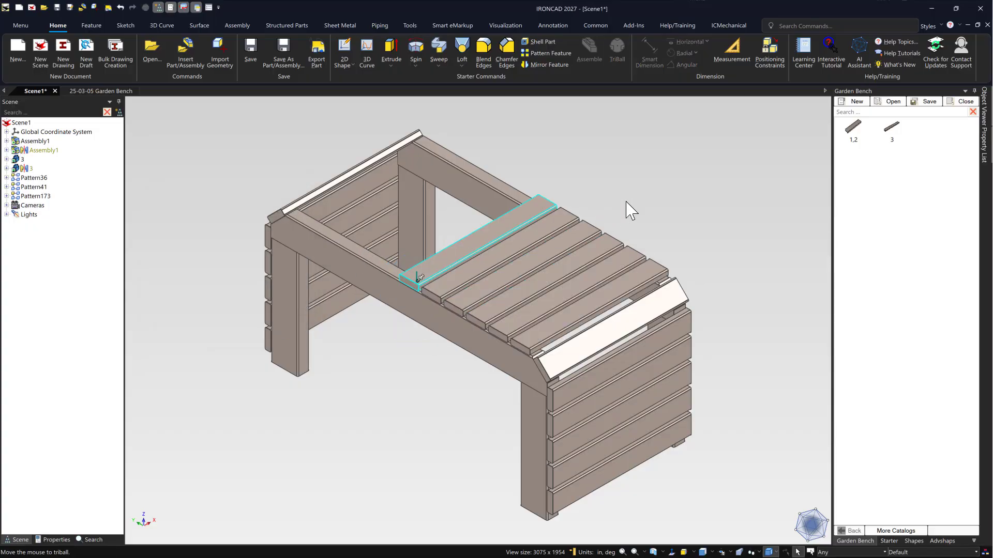
{"action": "left_click", "coordinate": [626, 201]}
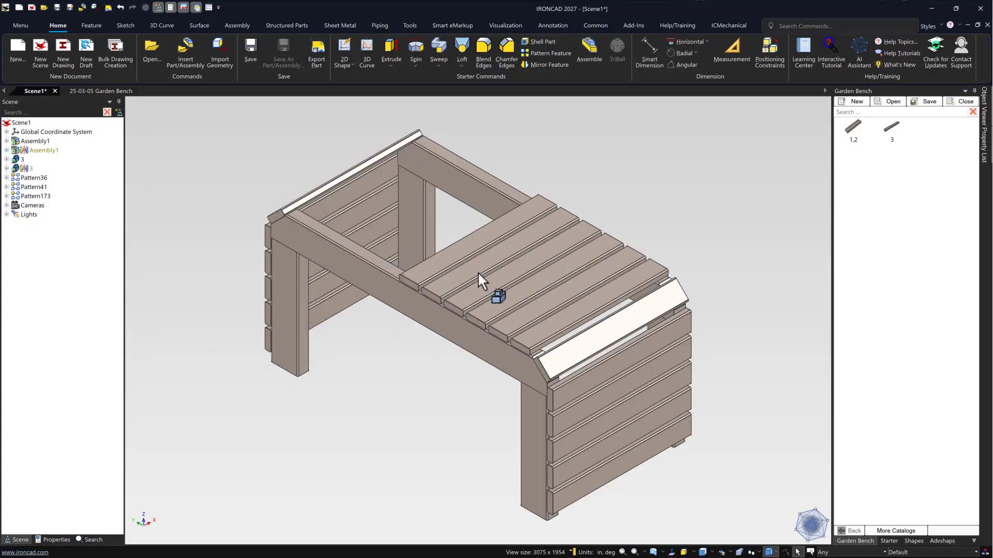
Pattern the middle seat slat toward the far end of the bench with 6 instances at the same slat spacing
{"action": "left_click", "coordinate": [461, 259]}
{"action": "key", "text": "F10"}
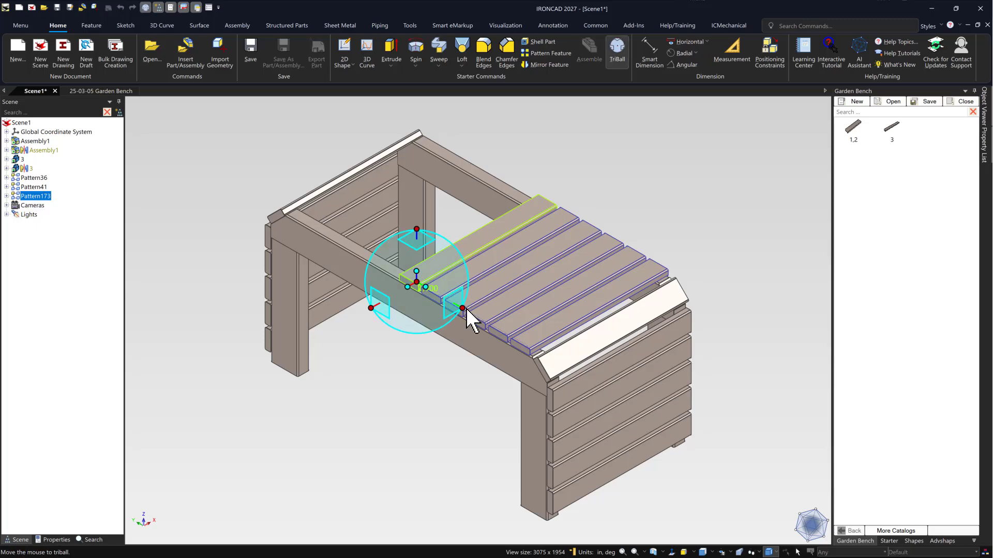
{"action": "right_click_drag", "start_coordinate": [463, 308], "coordinate": [427, 287]}
{"action": "left_click", "coordinate": [509, 379]}
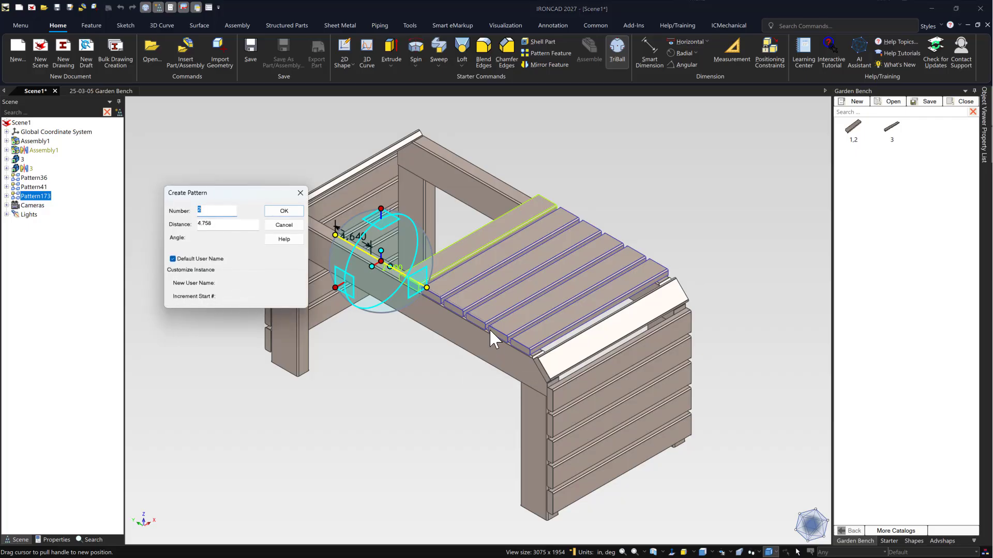
{"action": "key", "text": "Tab"}
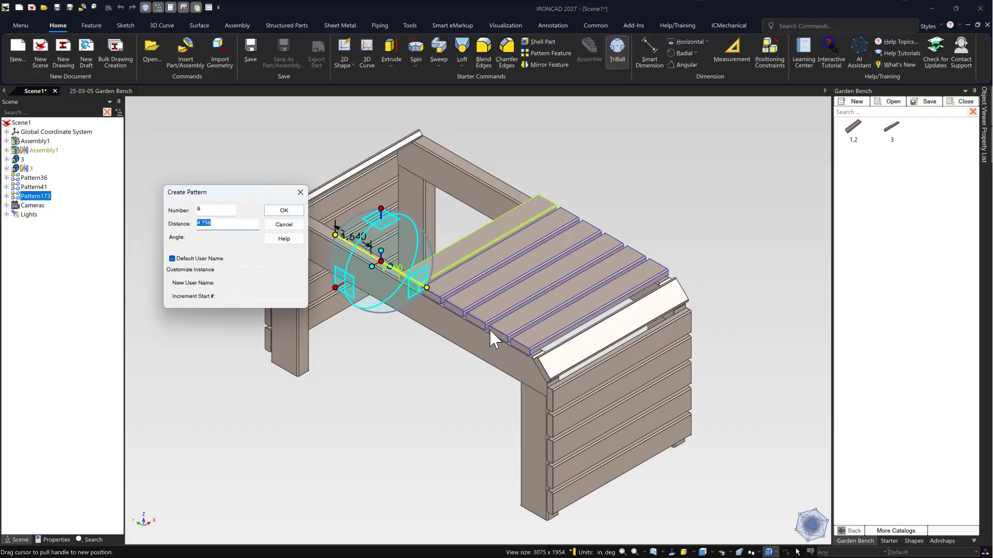
{"action": "type", "text": "2.5"}
{"action": "key", "text": "Return"}
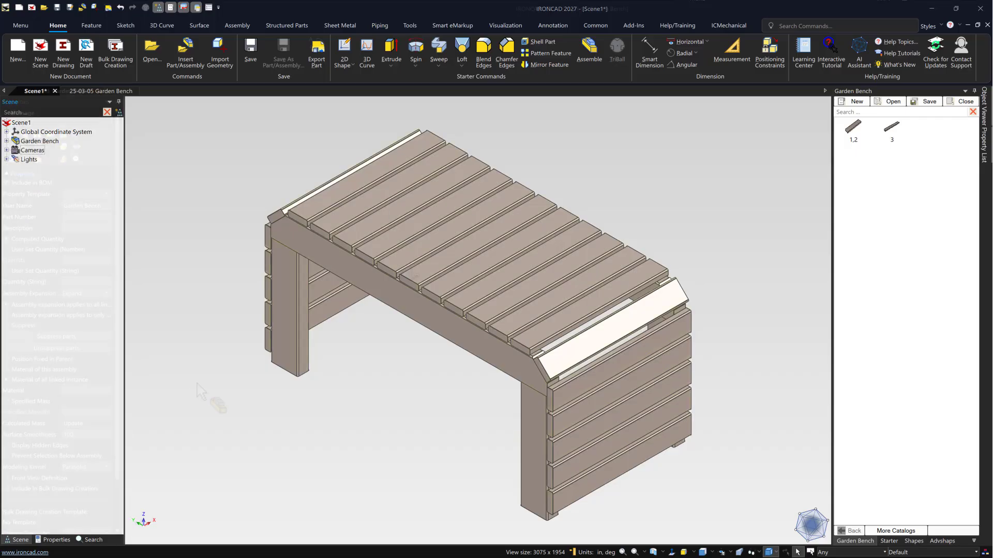
Select the whole Garden Bench assembly in the 25-03-05 Garden Bench scene
{"action": "left_click", "coordinate": [618, 317]}
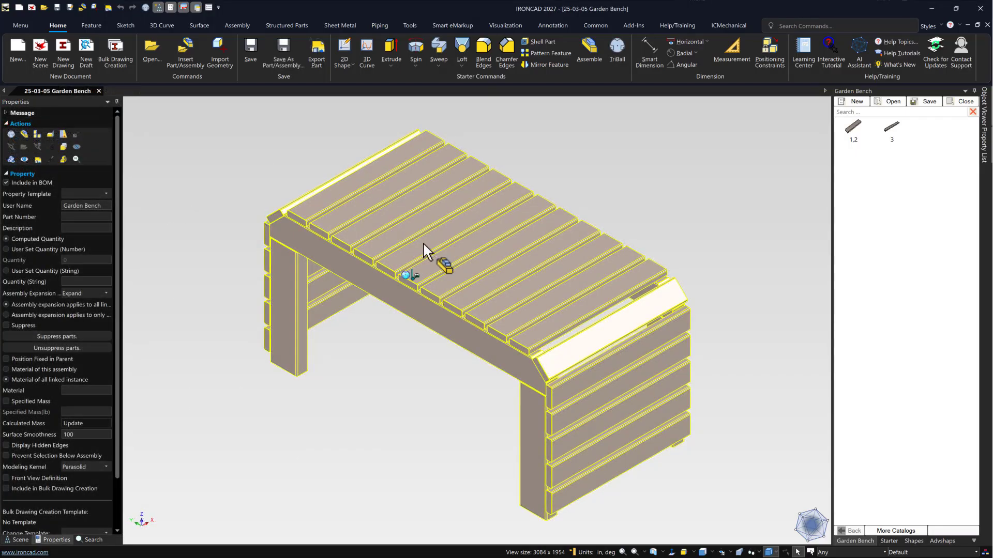